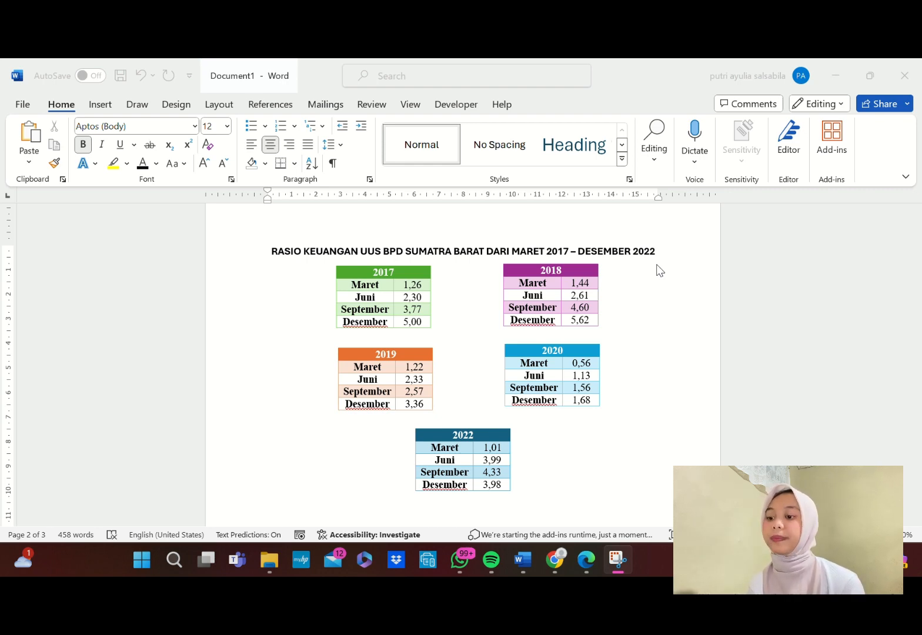
pyautogui.click(657, 254)
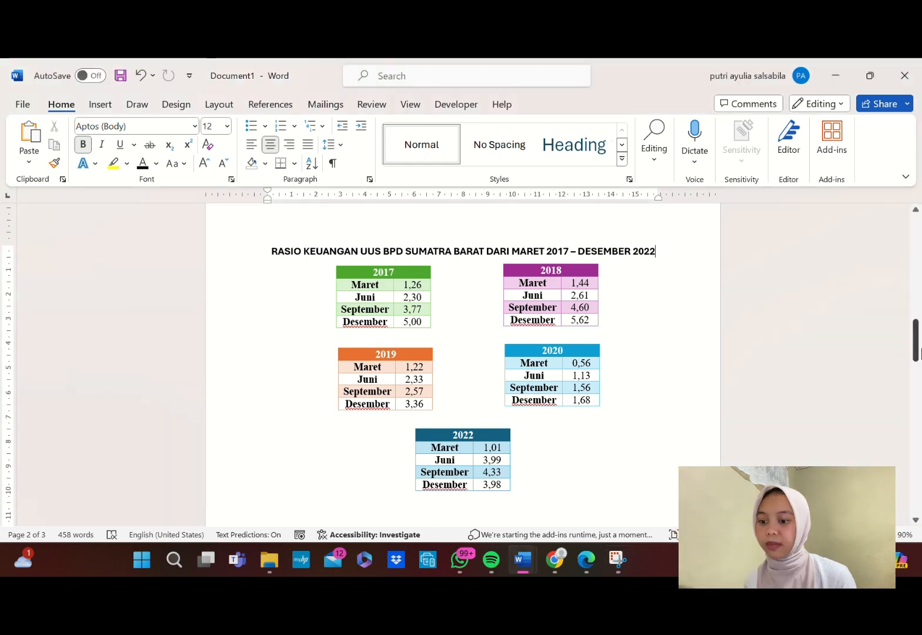
pyautogui.moveTo(915, 351); pyautogui.dragTo(918, 390)
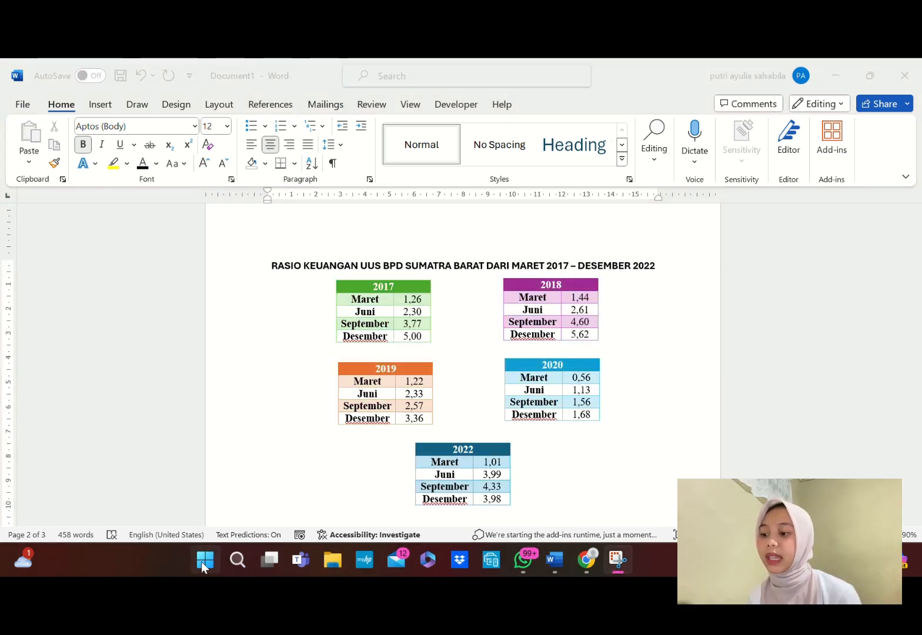
# - Search the computer for spss, launch IBM SPSS Statistics 27 and dismiss its welcome dialog
pyautogui.click(234, 563)
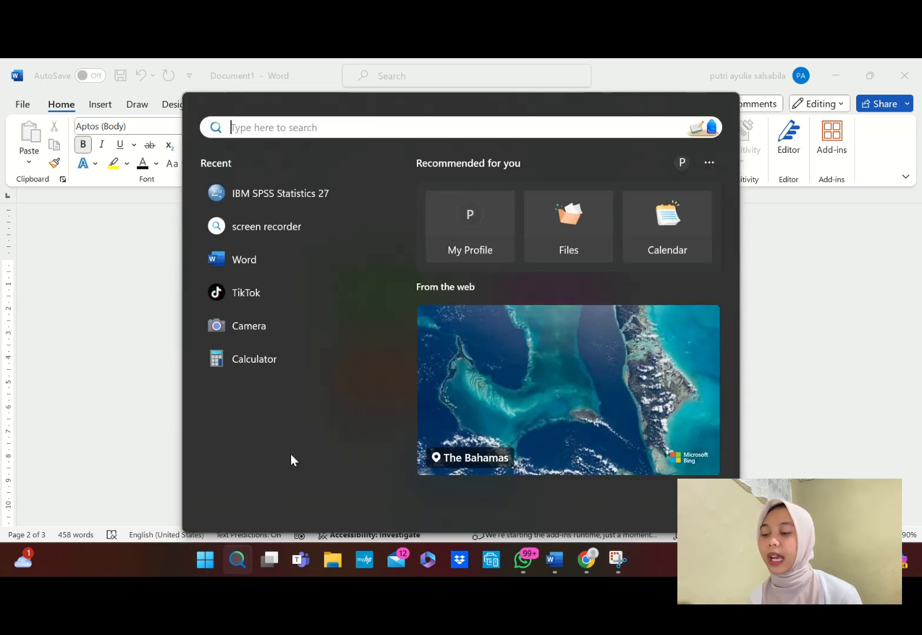
pyautogui.write('spss')
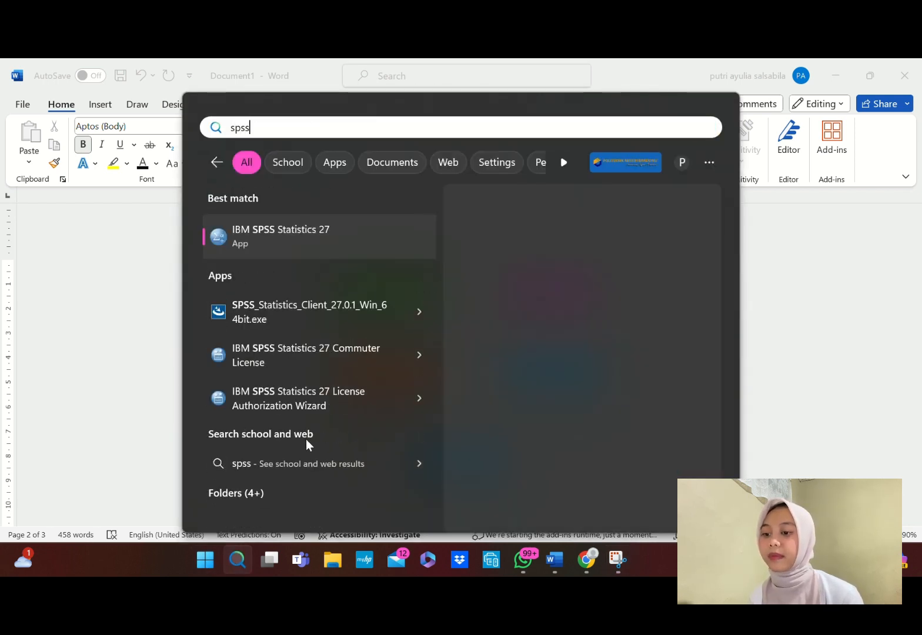
pyautogui.click(506, 344)
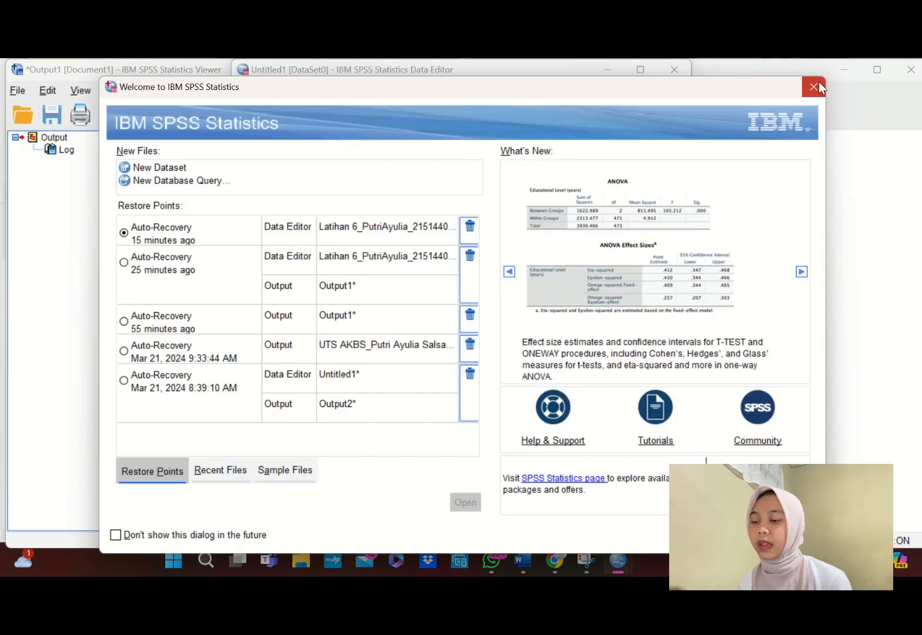
pyautogui.click(817, 87)
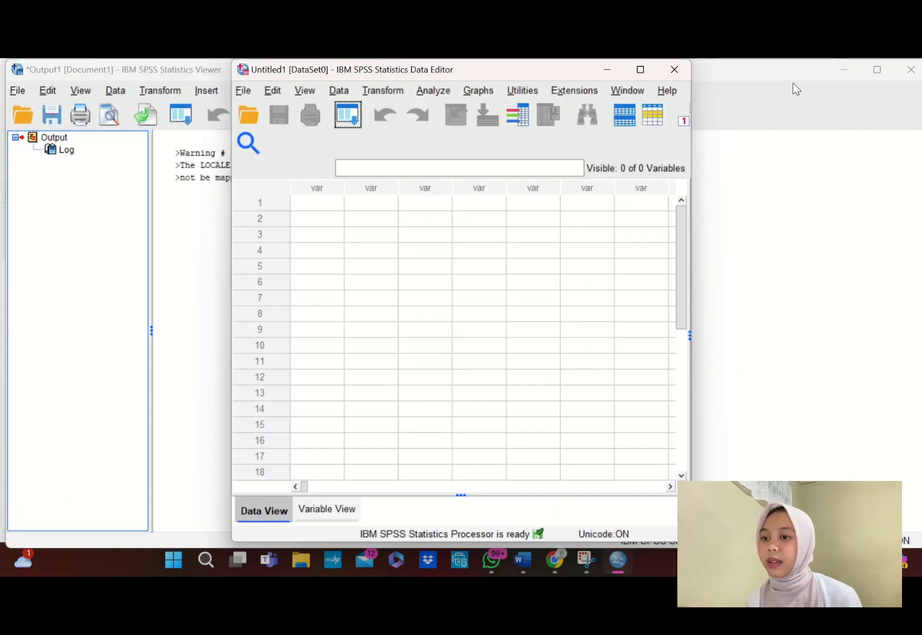
# - Arrange the empty SPSS Data Editor side by side with the Word document containing the ratio tables
pyautogui.click(640, 70)
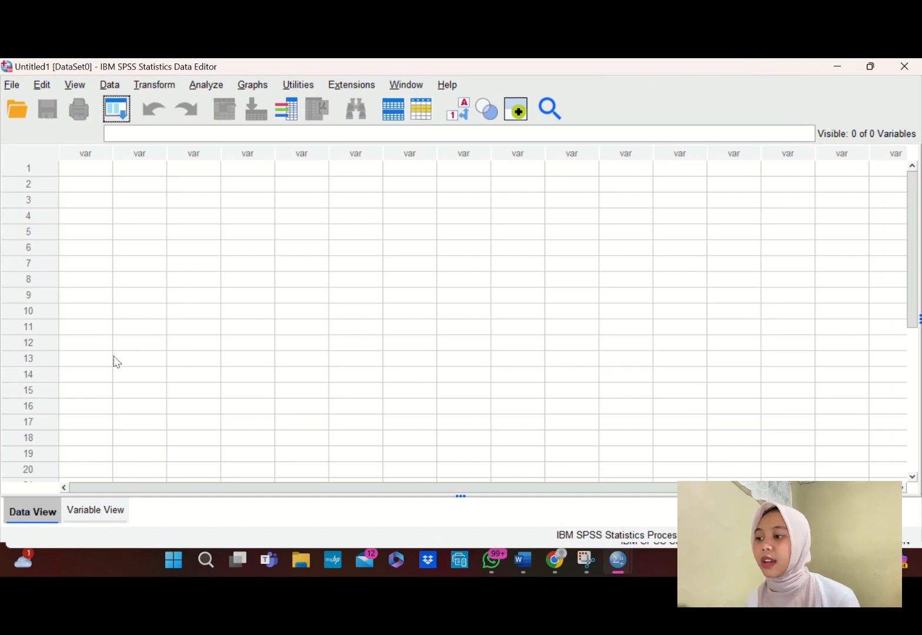
pyautogui.click(96, 174)
pyautogui.press('super+Right')
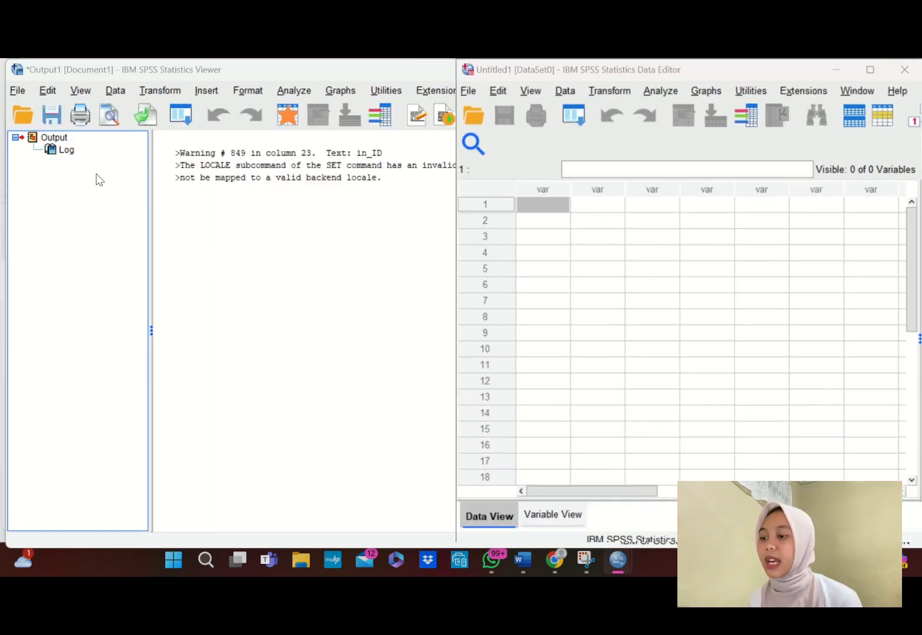
pyautogui.click(180, 246)
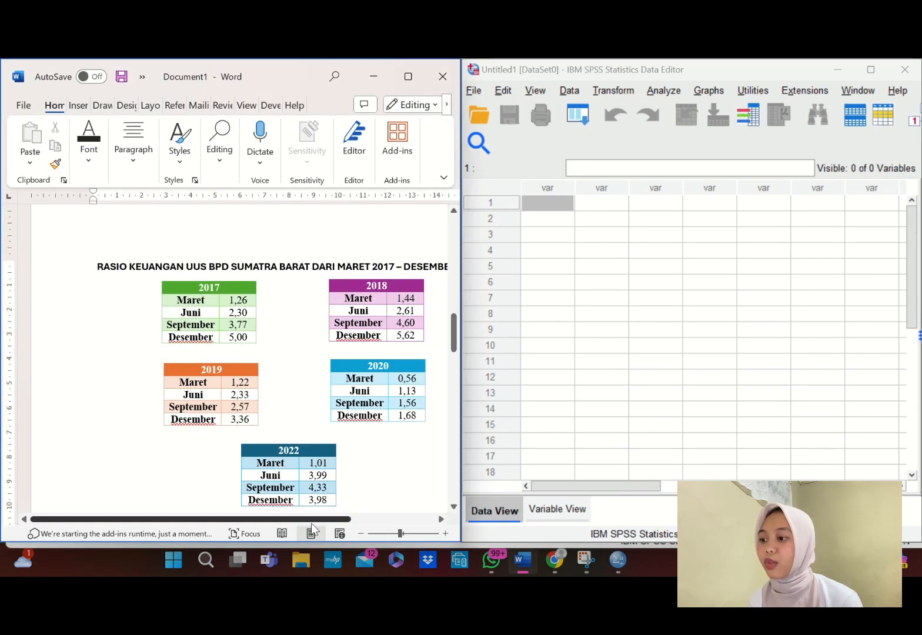
# - Enter the 2017 ratios 1,26, 2,30, 3,77 and 5,00 in rows 1 to 4 of the first data column
pyautogui.click(563, 200)
pyautogui.write('1')
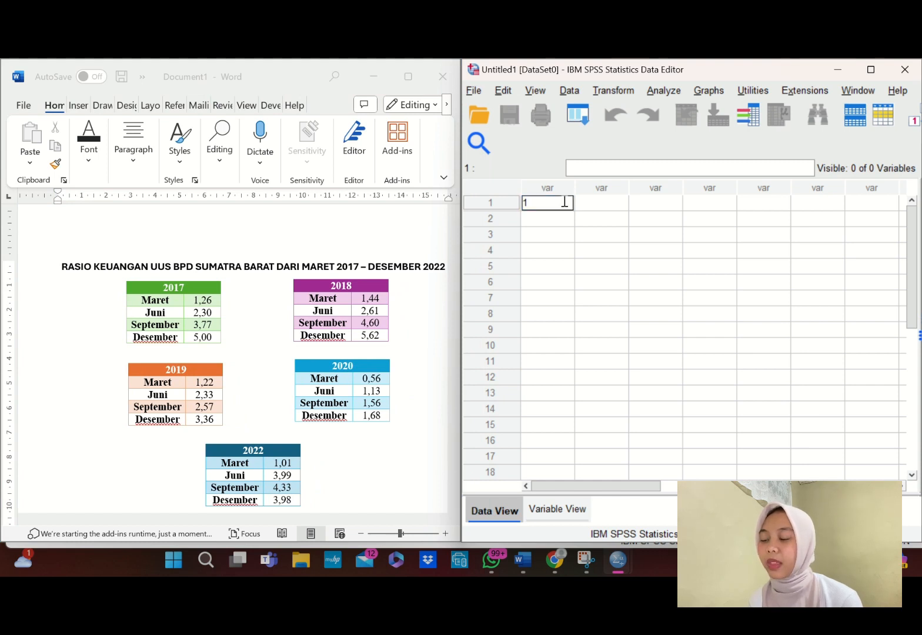
pyautogui.write(',26')
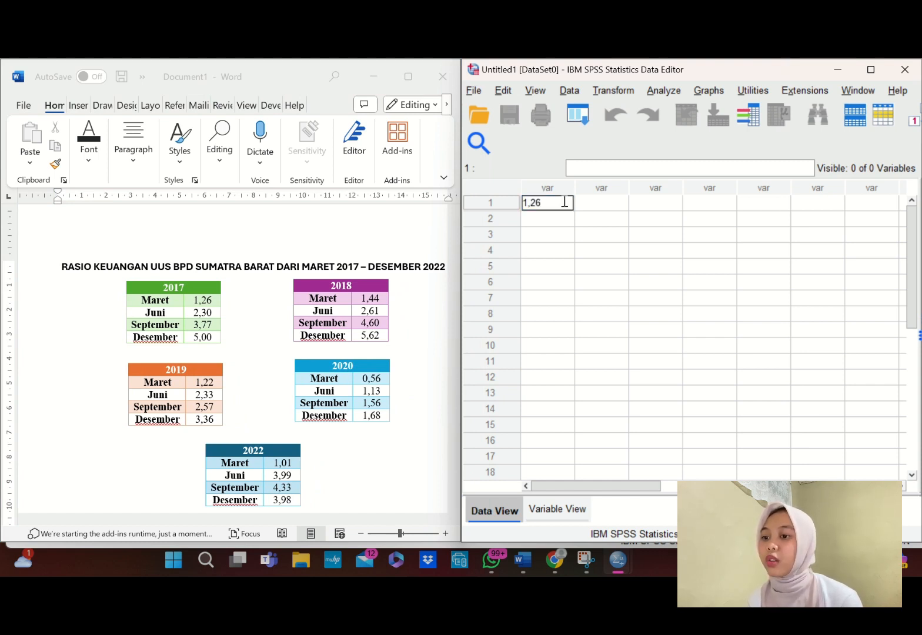
pyautogui.press('Return')
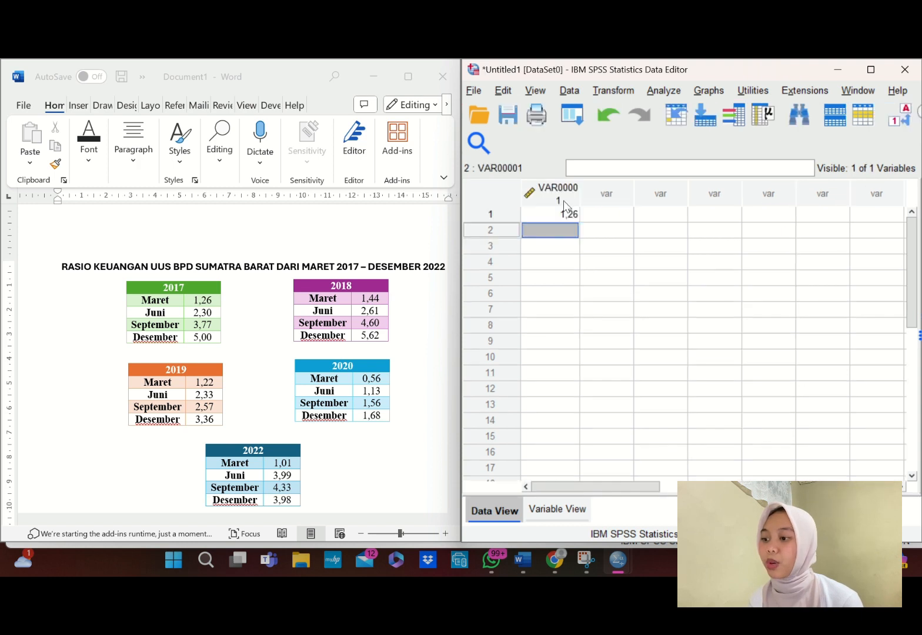
pyautogui.write('2')
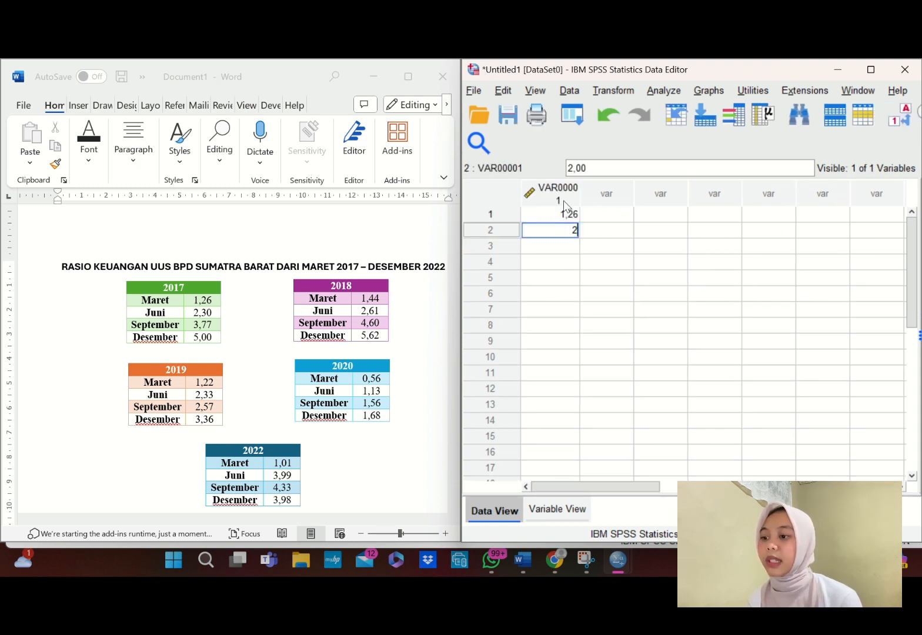
pyautogui.write(',30')
pyautogui.press('Return')
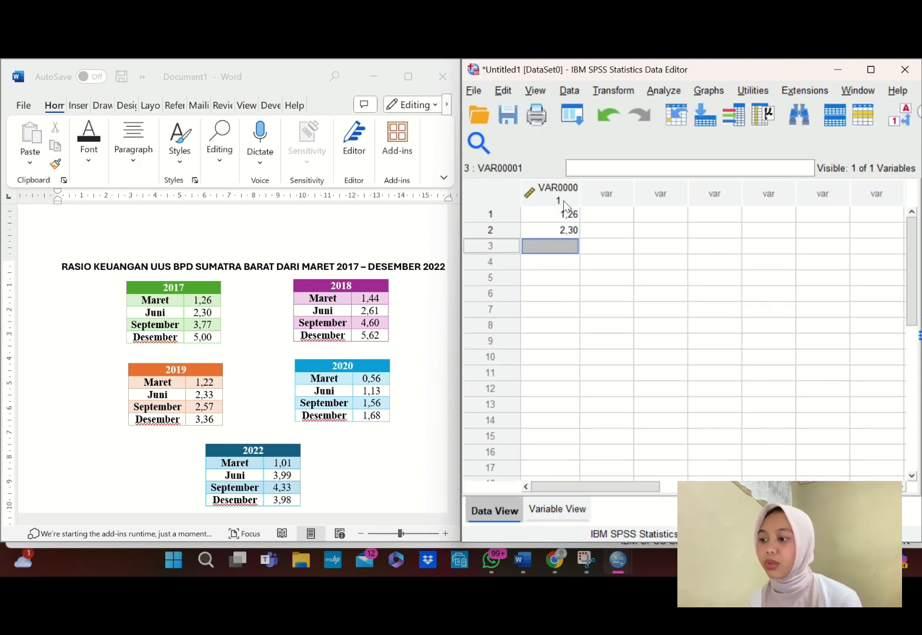
pyautogui.write('3,77')
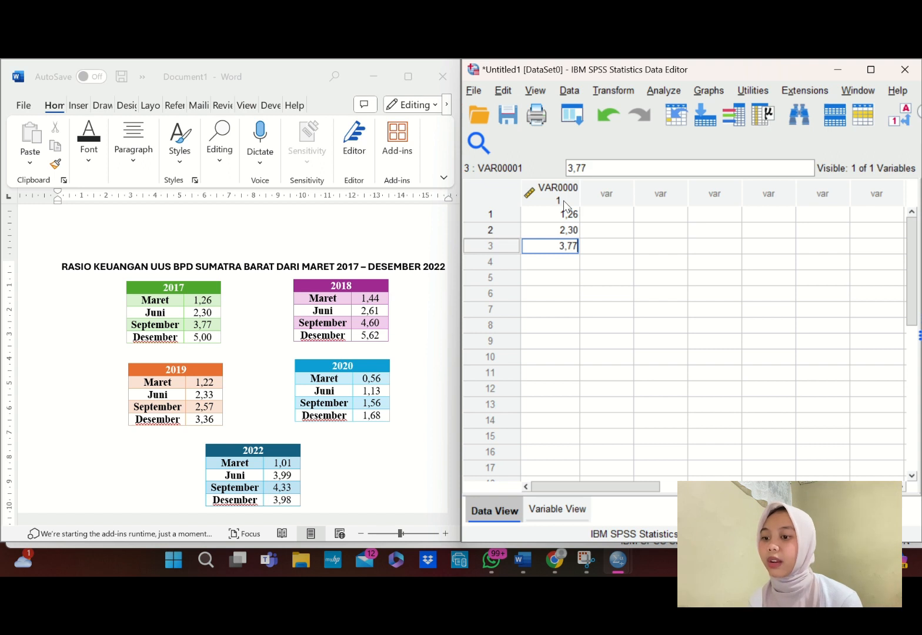
pyautogui.press('Return')
pyautogui.write('5,00')
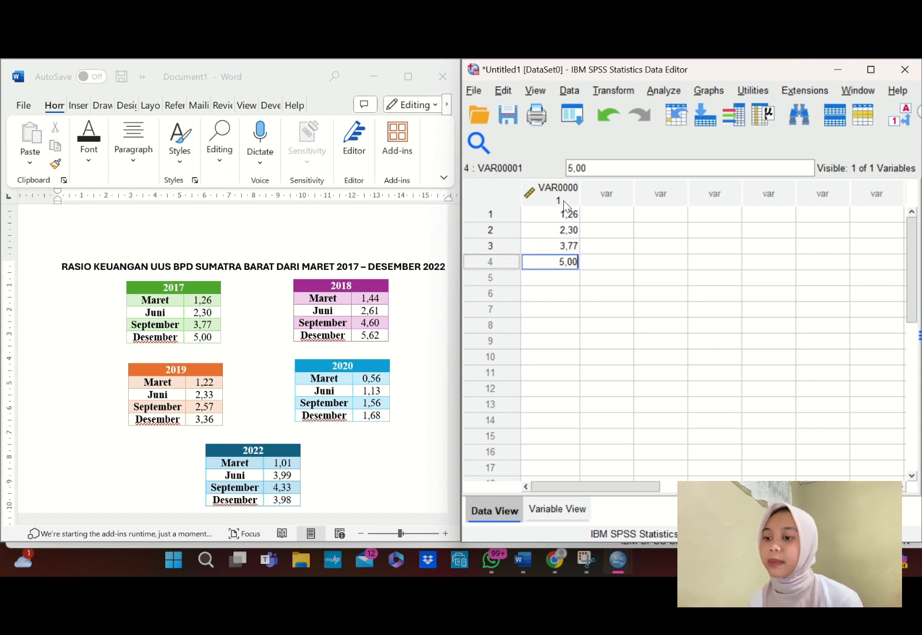
pyautogui.press('Return')
# - Enter the 2018 ratios 1,44, 2,61, 4,60 and 5,62 in rows 5 to 8 of the first data column
pyautogui.write('1')
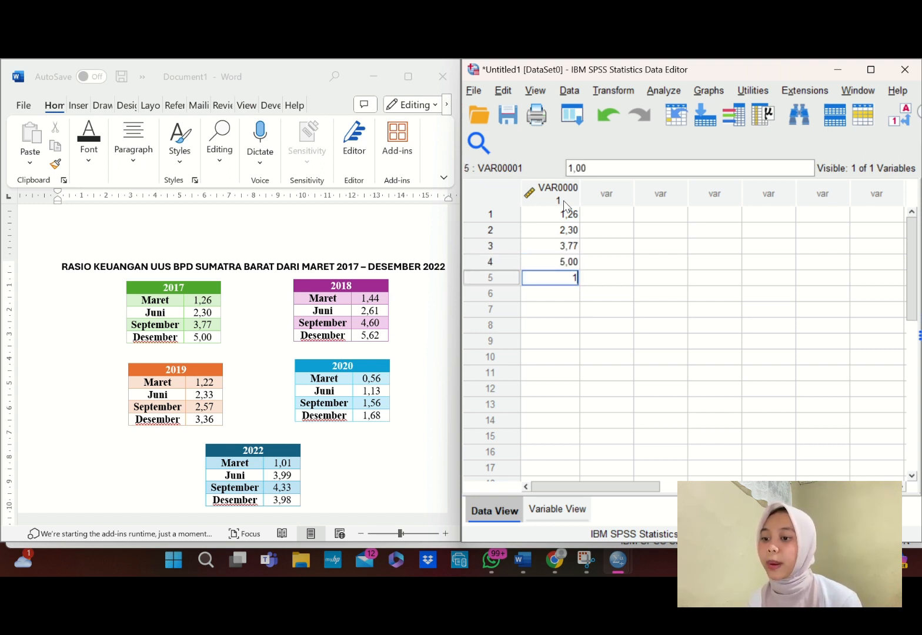
pyautogui.write(',44')
pyautogui.press('Return')
pyautogui.write('2')
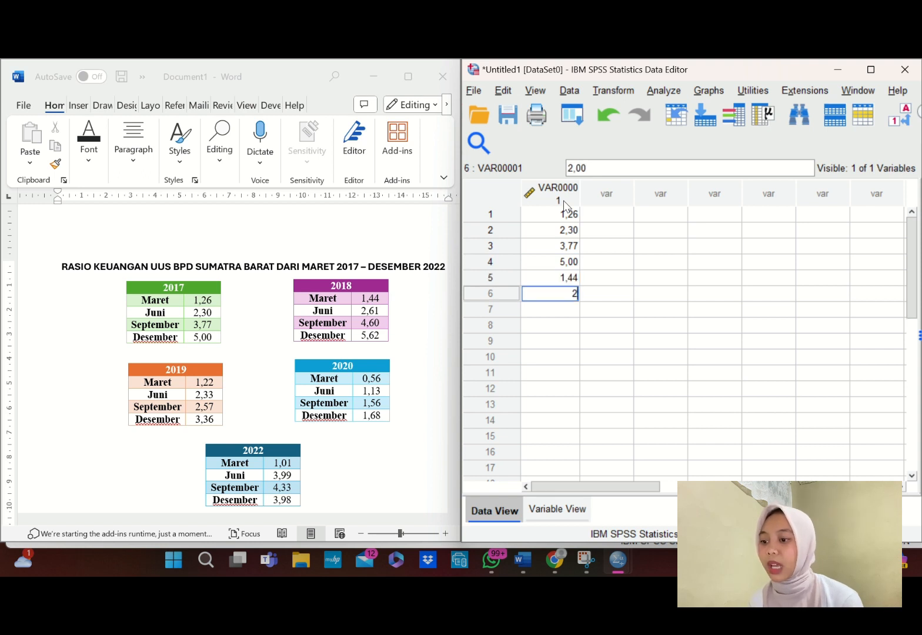
pyautogui.write(',61')
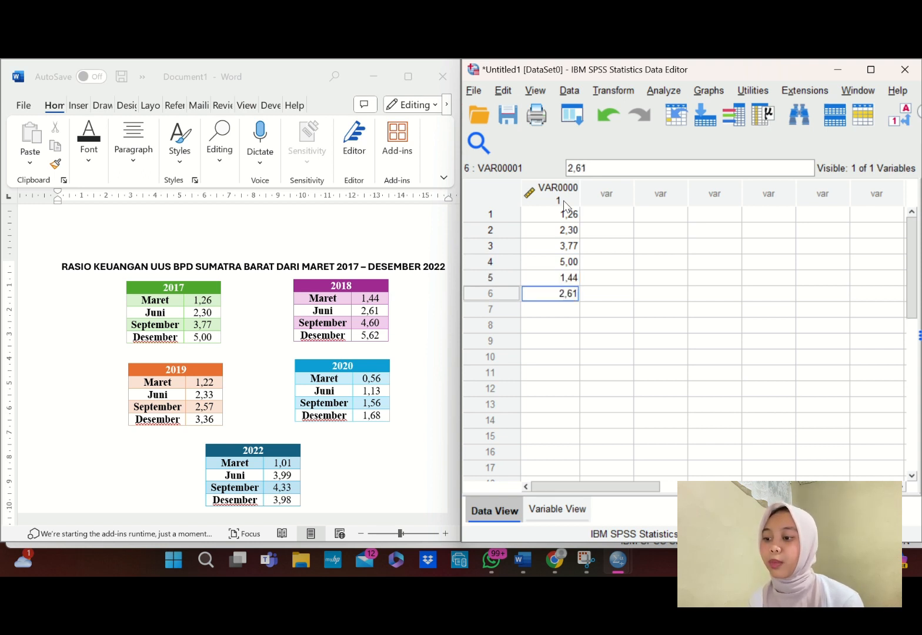
pyautogui.press('Return')
pyautogui.write('4')
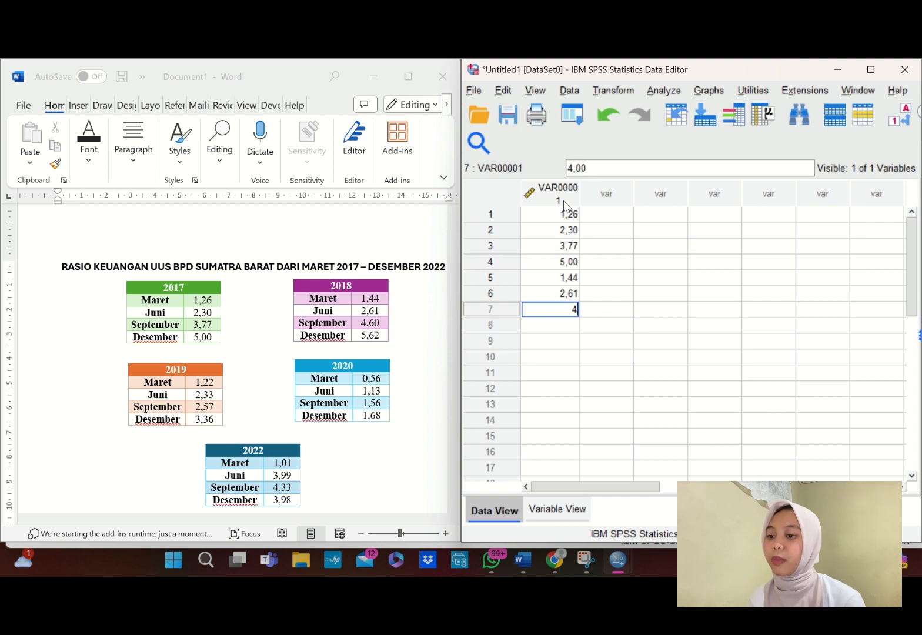
pyautogui.write(',60')
pyautogui.press('Return')
pyautogui.write('5')
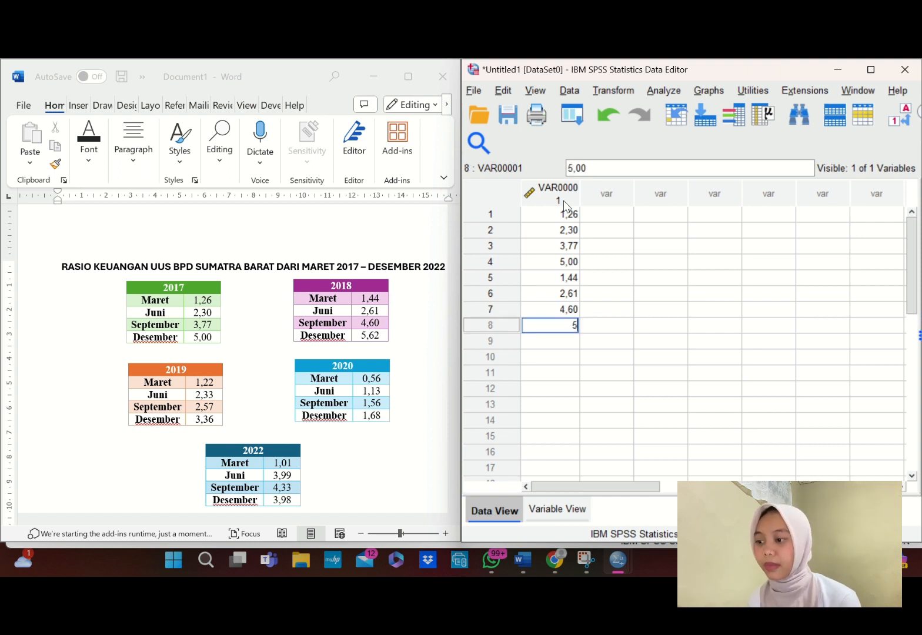
pyautogui.write(',62')
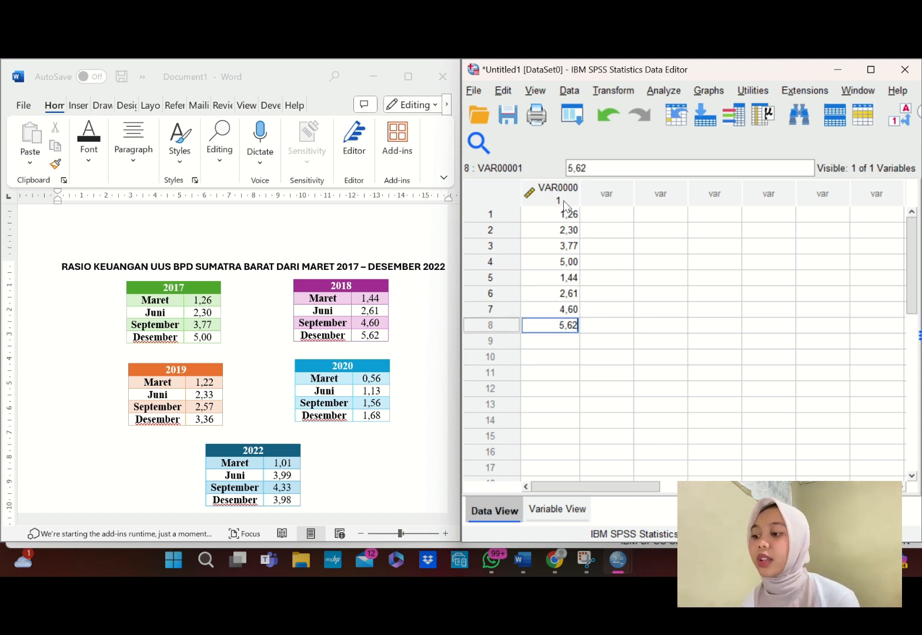
pyautogui.press('Return')
# - Enter the 2019 ratios 1,22, 2,33, 2,57 and 3,36 in rows 9 to 12 of the first data column
pyautogui.write('1')
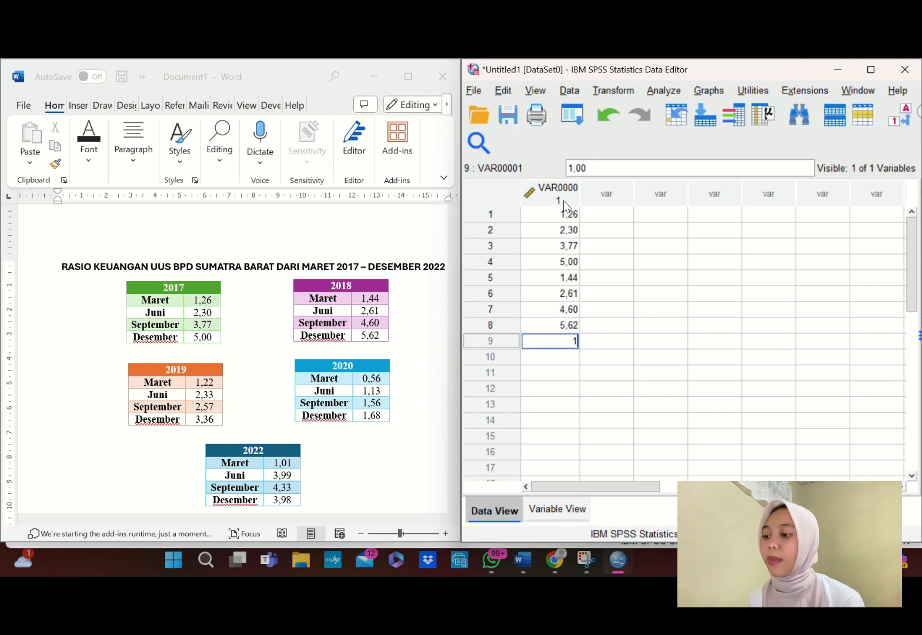
pyautogui.write(',22')
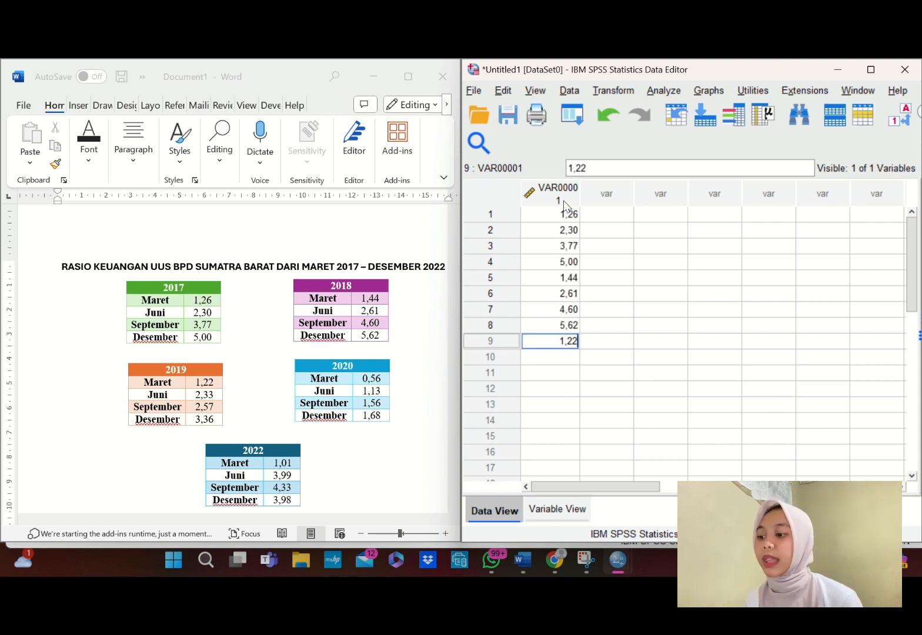
pyautogui.press('Return')
pyautogui.write('2,33')
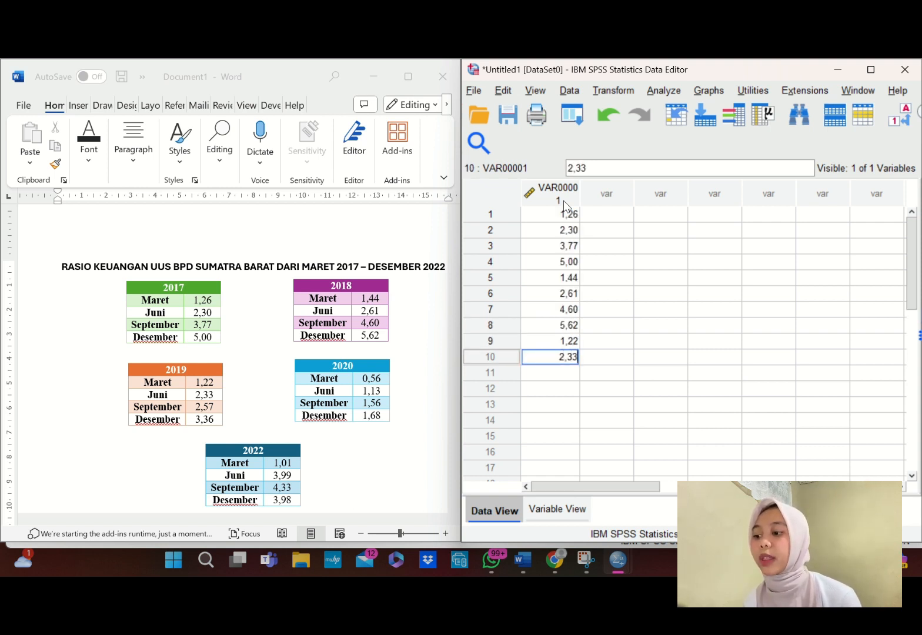
pyautogui.press('Return')
pyautogui.write('2,')
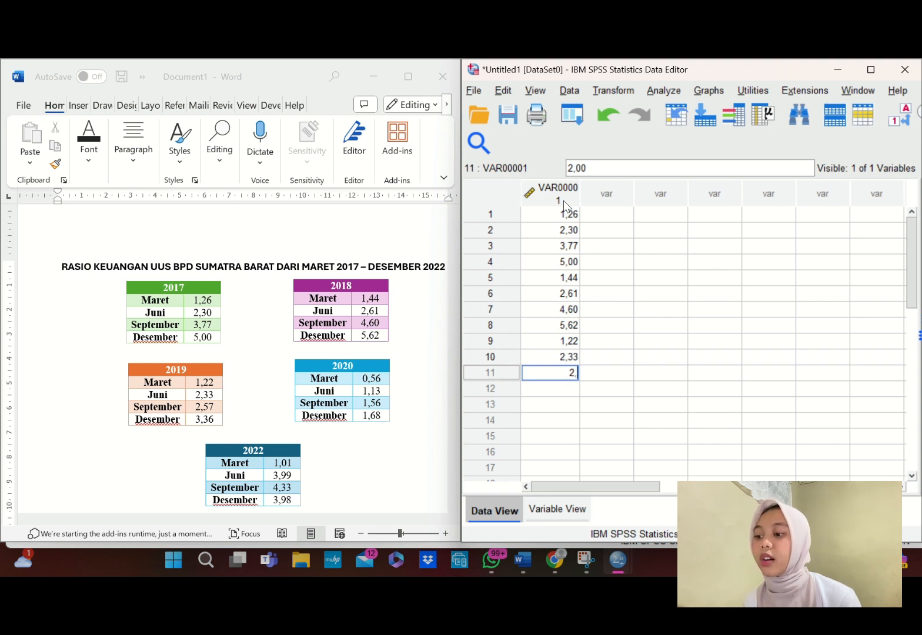
pyautogui.write('57')
pyautogui.press('Return')
pyautogui.write('3,')
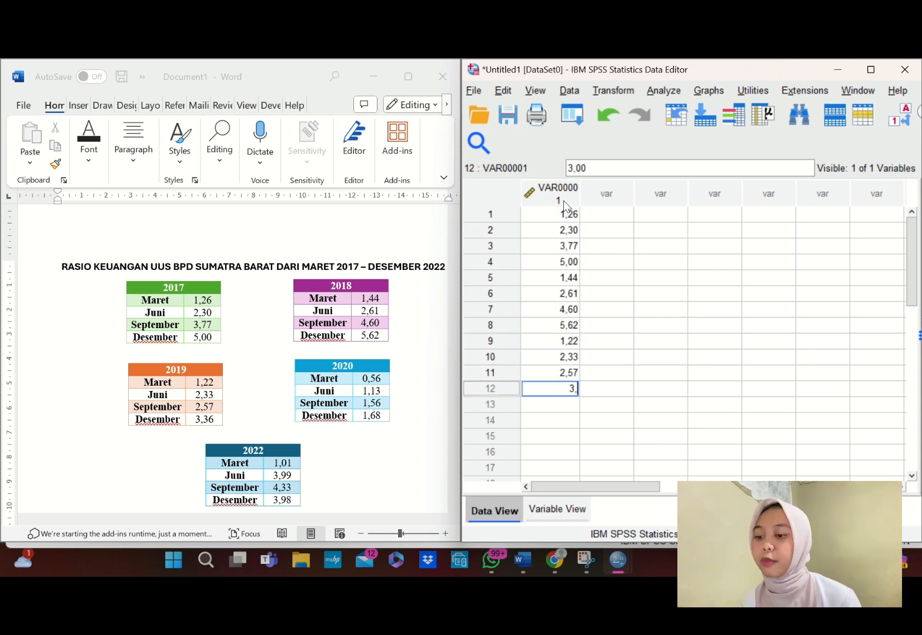
pyautogui.write('36')
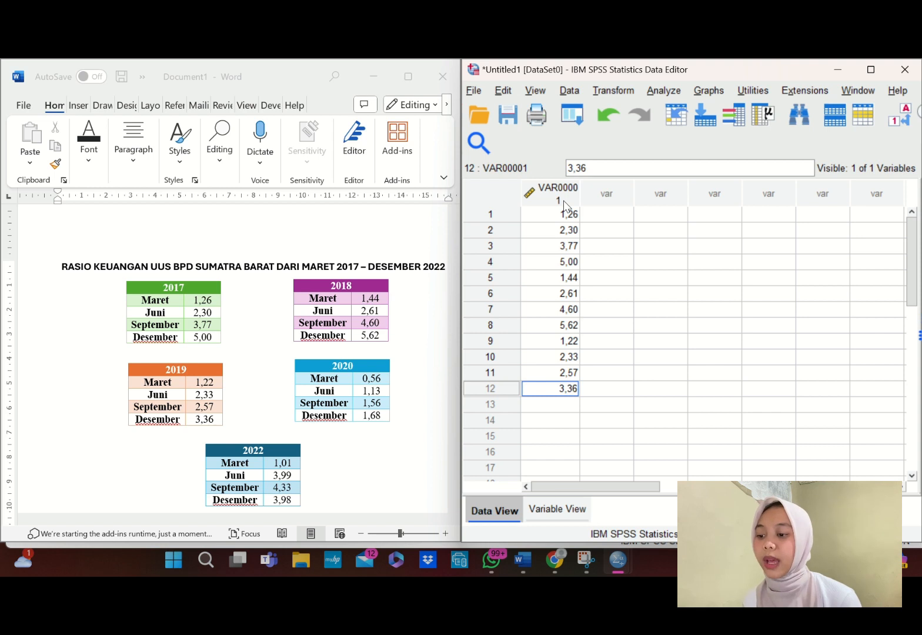
pyautogui.press('Return')
# - Enter the 2020 ratios 0,56, 1,13, 1,56 and 1,68 in rows 13 to 16 of the first data column
pyautogui.write('0,')
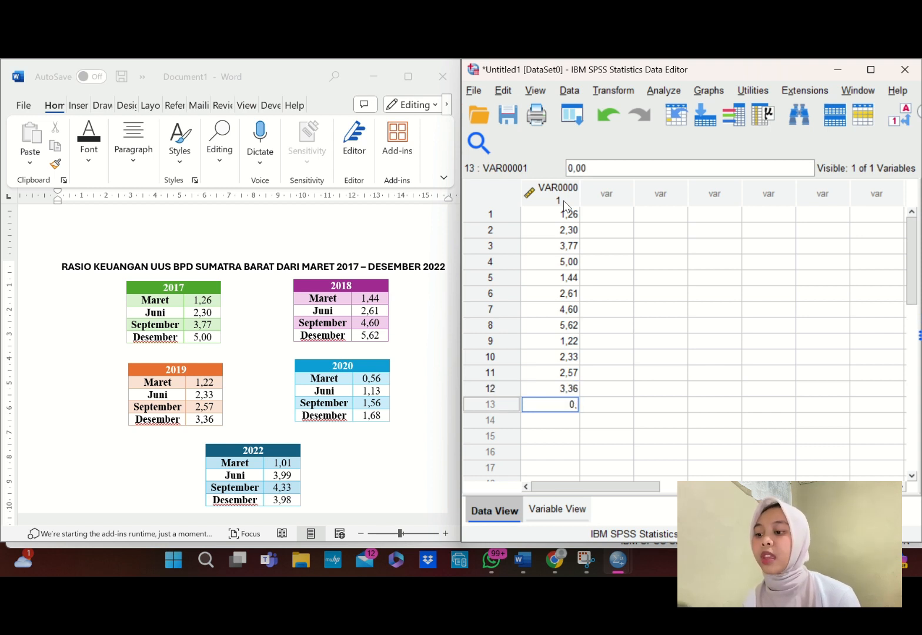
pyautogui.write('56')
pyautogui.press('Return')
pyautogui.write('1,13')
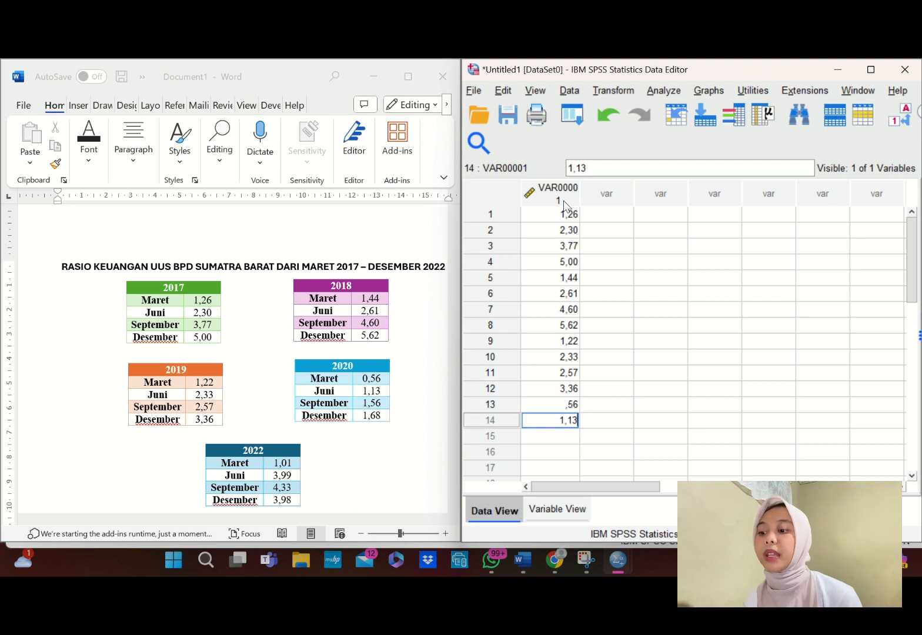
pyautogui.press('Return')
pyautogui.write('1')
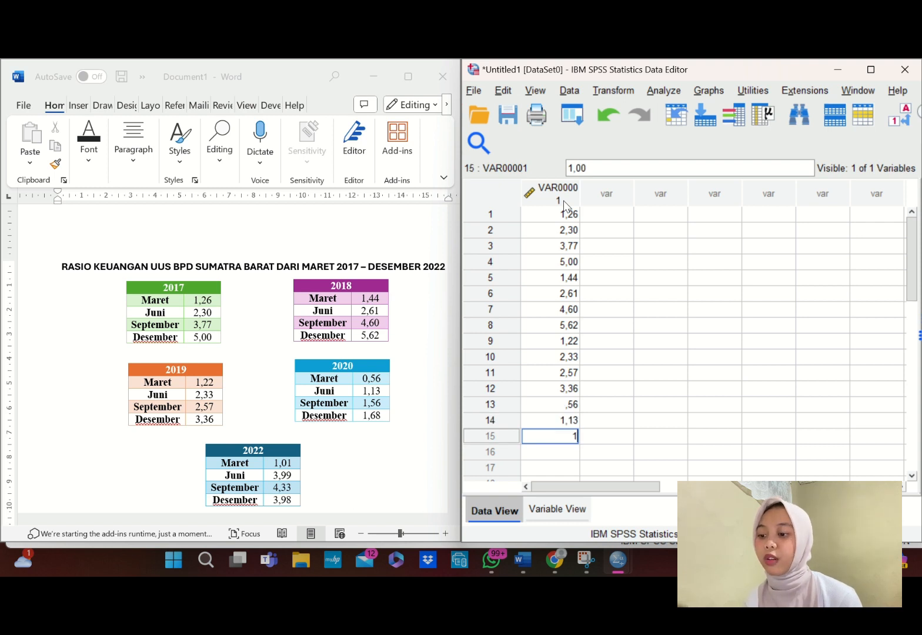
pyautogui.write(',5')
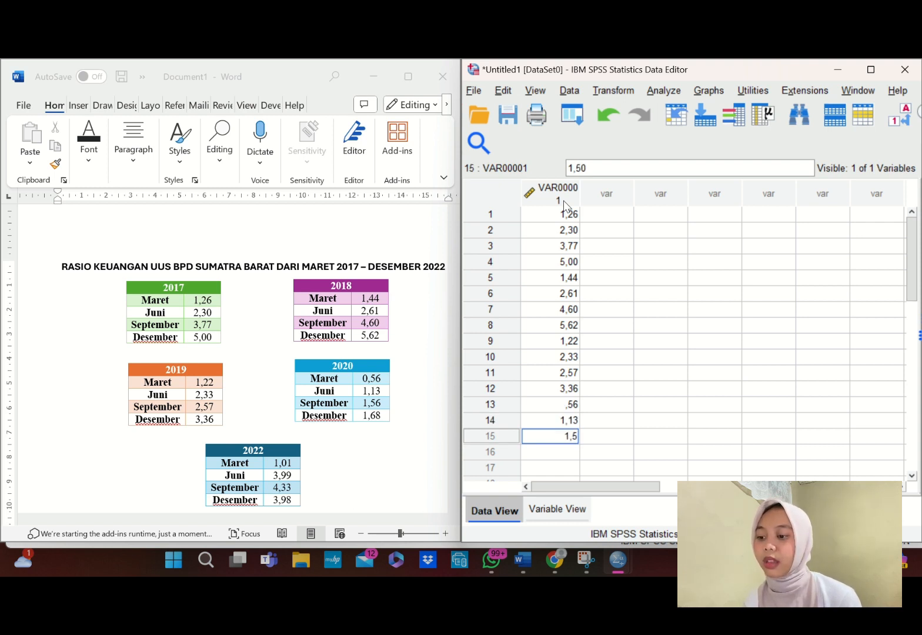
pyautogui.write('6')
pyautogui.press('Return')
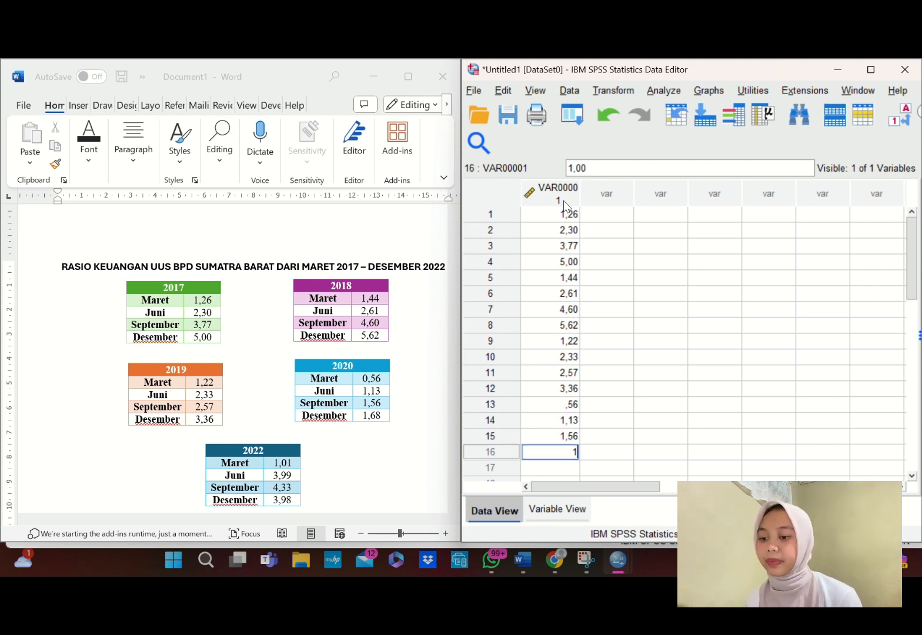
pyautogui.write('1,')
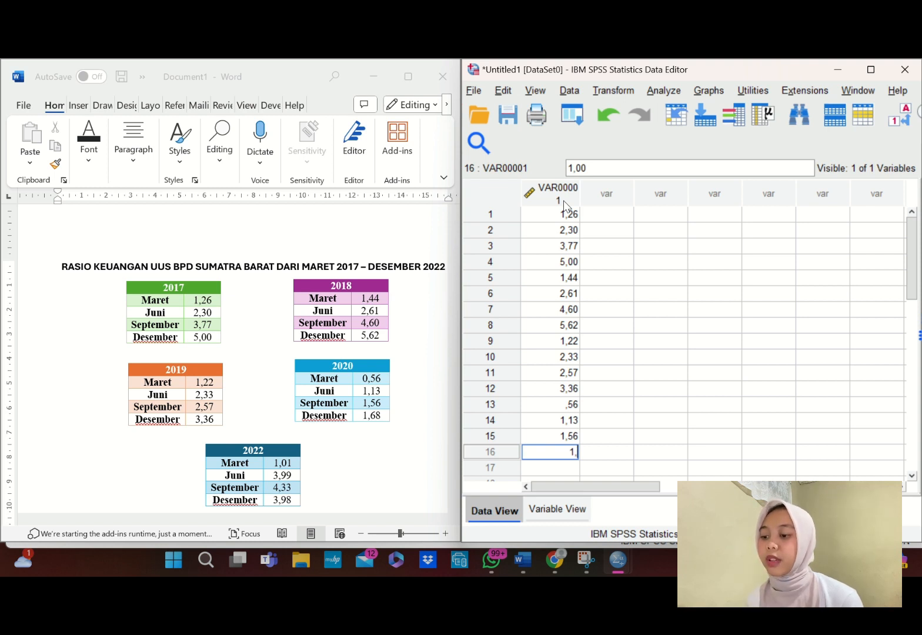
pyautogui.write('68')
pyautogui.press('Return')
# - Enter the 2022 ratios 1,01, 3,00, 4,33 and 3,98 in rows 17 to 20 of the first data column
pyautogui.write('1')
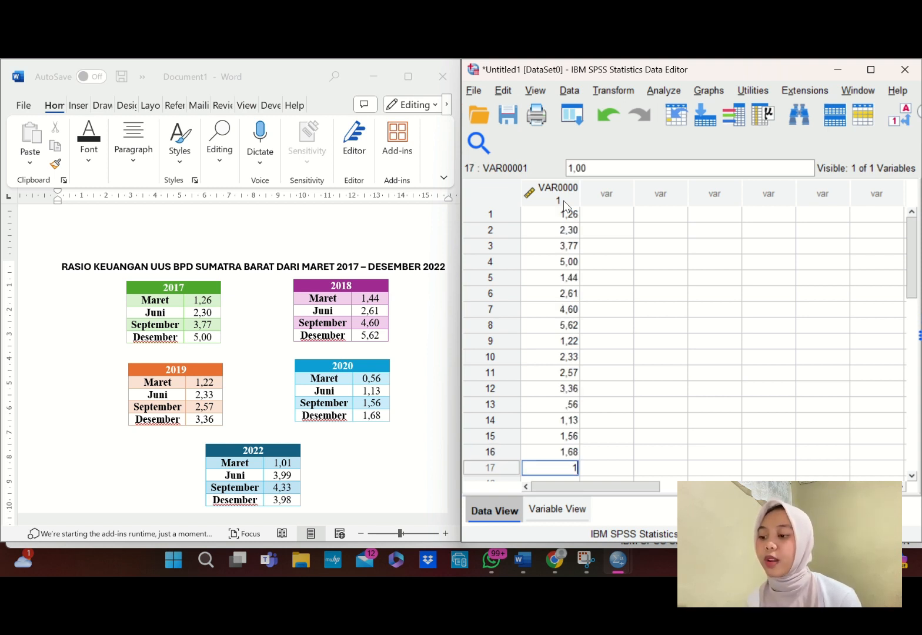
pyautogui.write(',01')
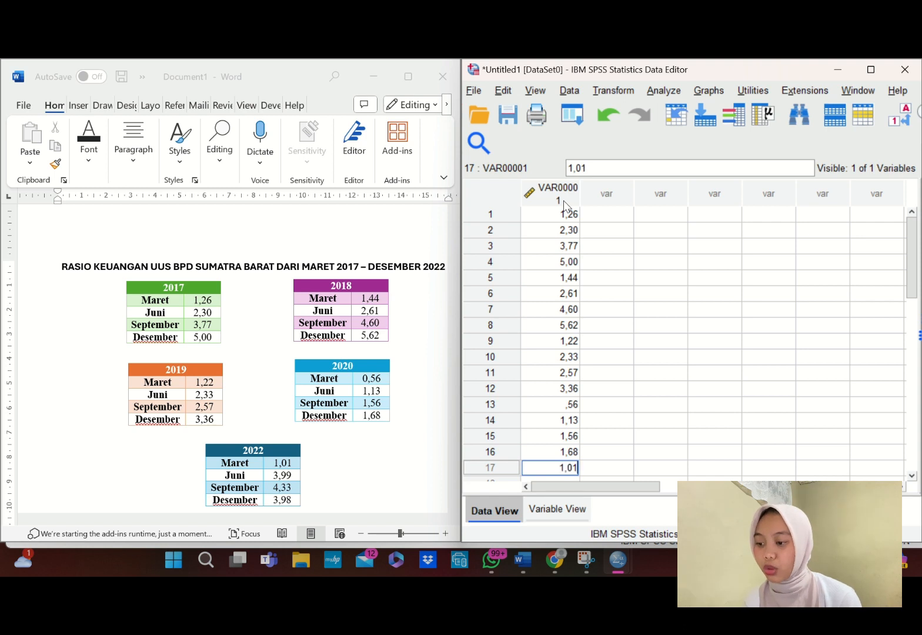
pyautogui.press('Return')
pyautogui.write('3,00')
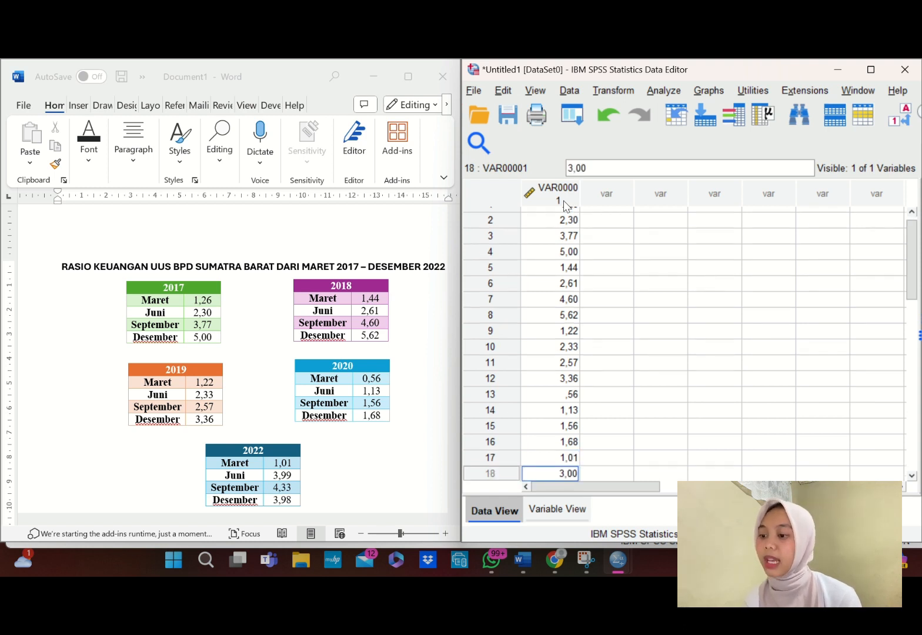
pyautogui.press('Return')
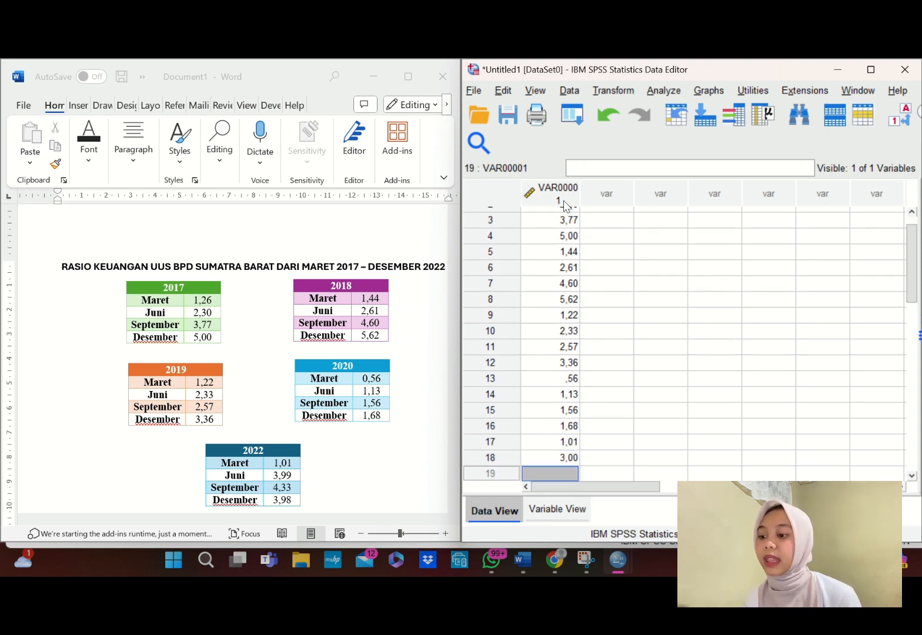
pyautogui.write('4,33')
pyautogui.press('Return')
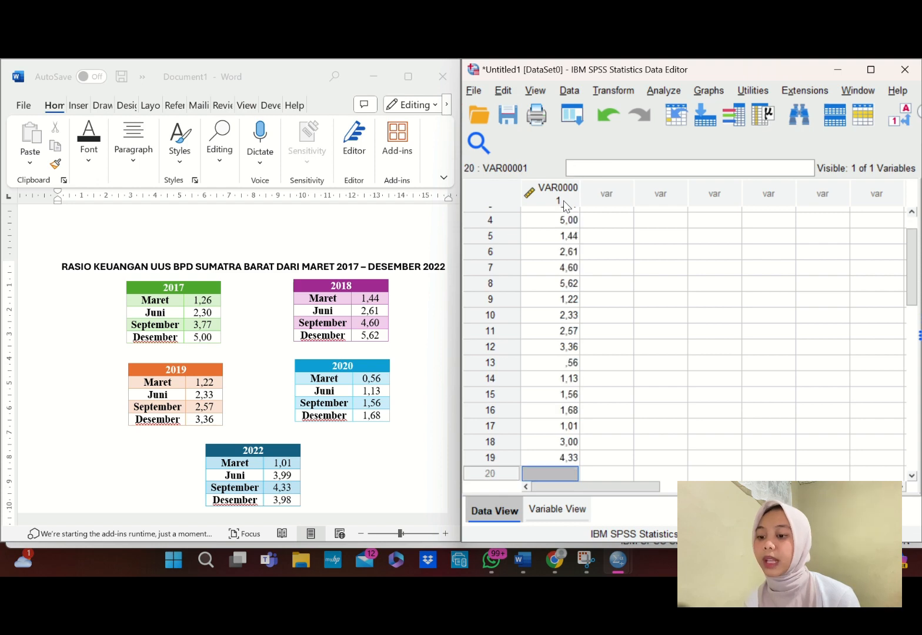
pyautogui.write('3,')
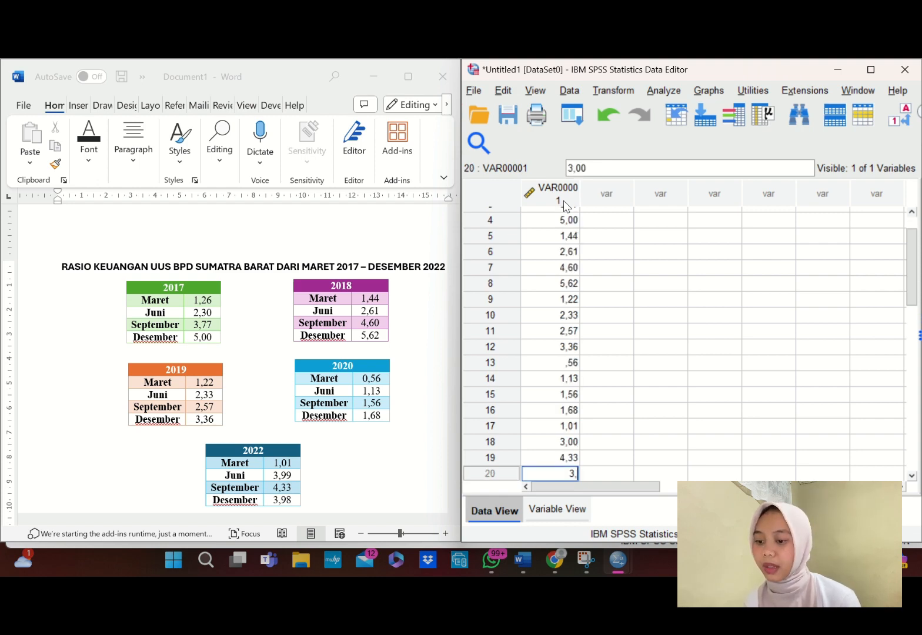
pyautogui.write('9')
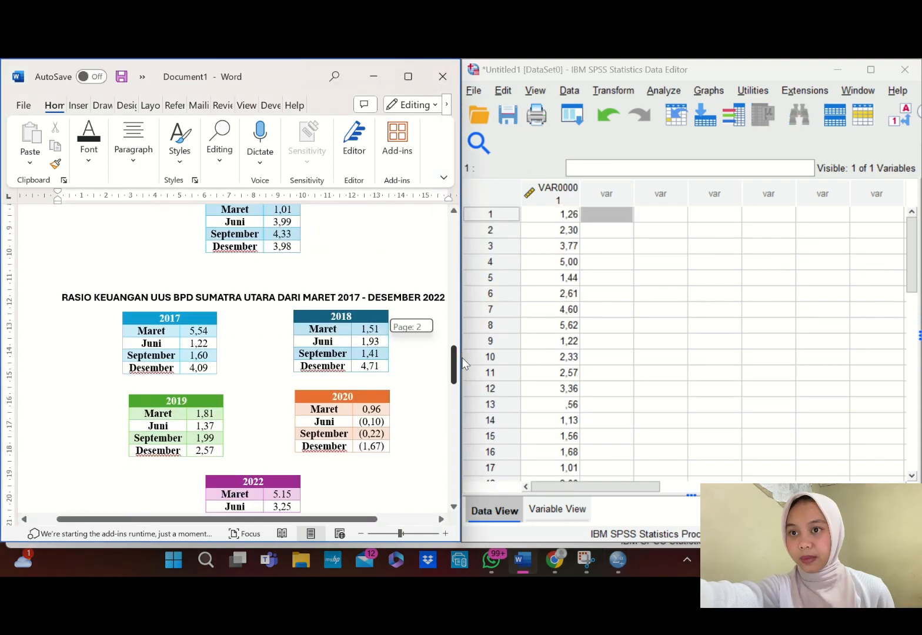
# - Enter the Sumatra Utara 2017 ratios 5,54, 1,22, 1,60 and 4,09 in rows 1 to 4 of the second data column
pyautogui.moveTo(456, 362); pyautogui.dragTo(465, 367)
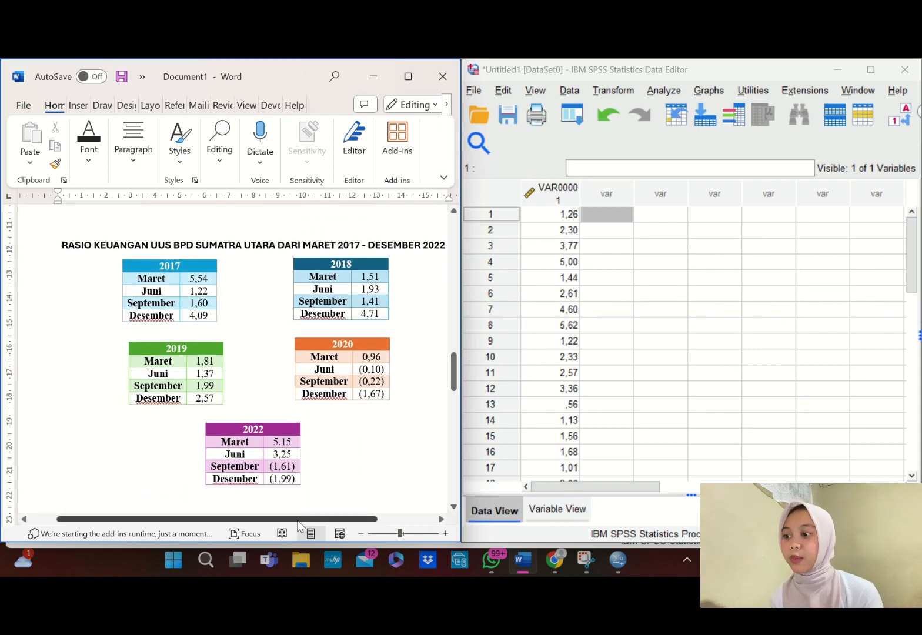
pyautogui.moveTo(296, 519); pyautogui.dragTo(311, 522)
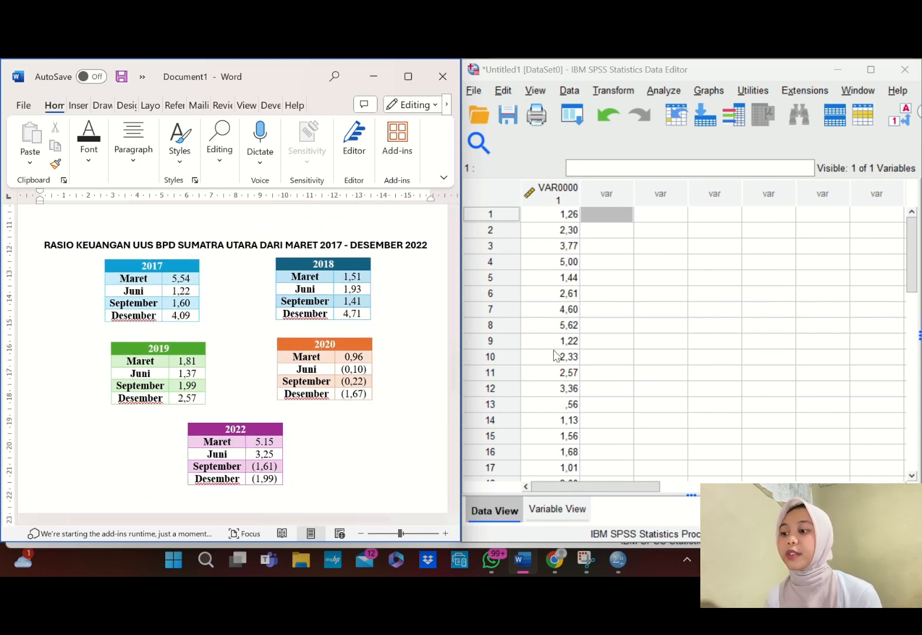
pyautogui.click(601, 212)
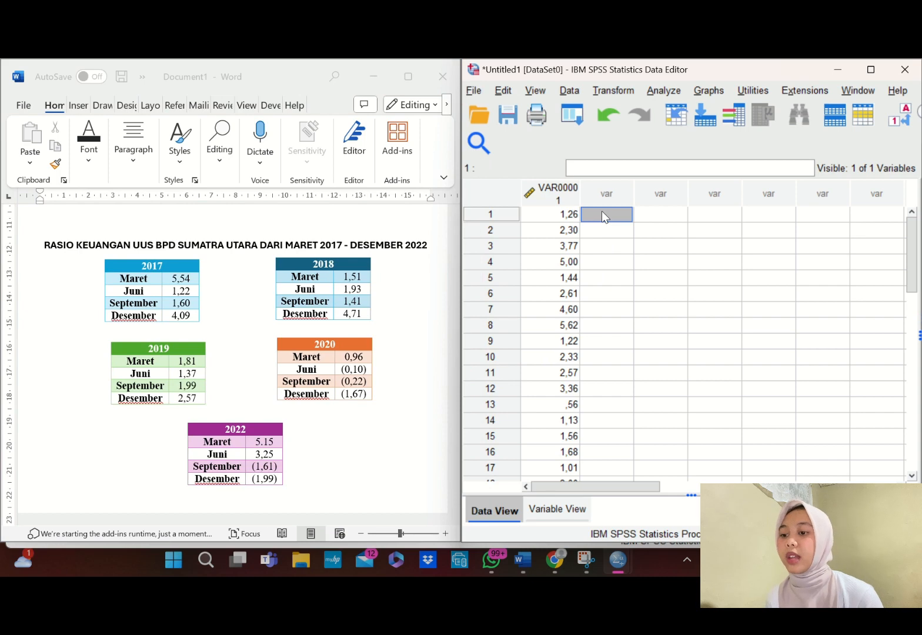
pyautogui.write('5,')
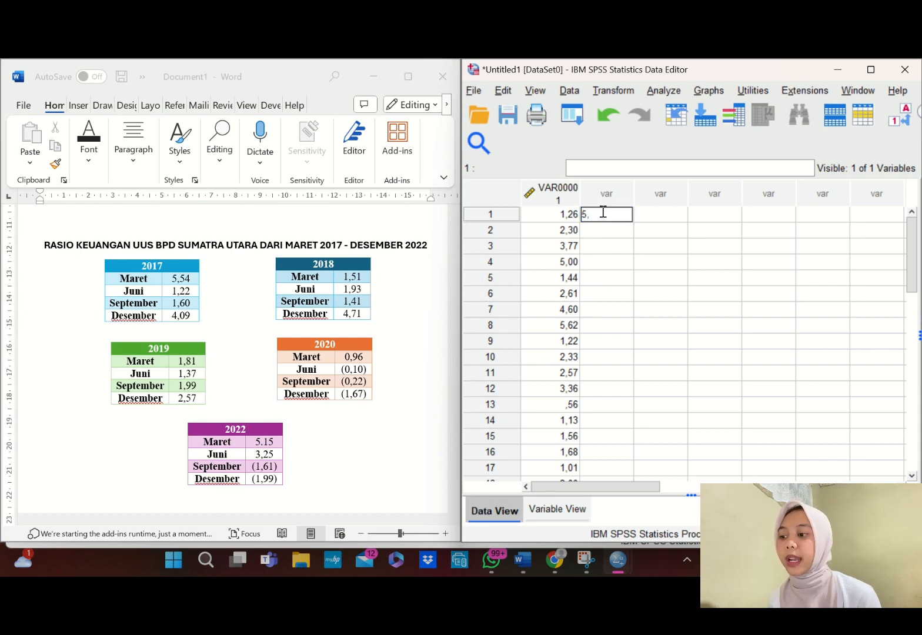
pyautogui.write('54')
pyautogui.press('Return')
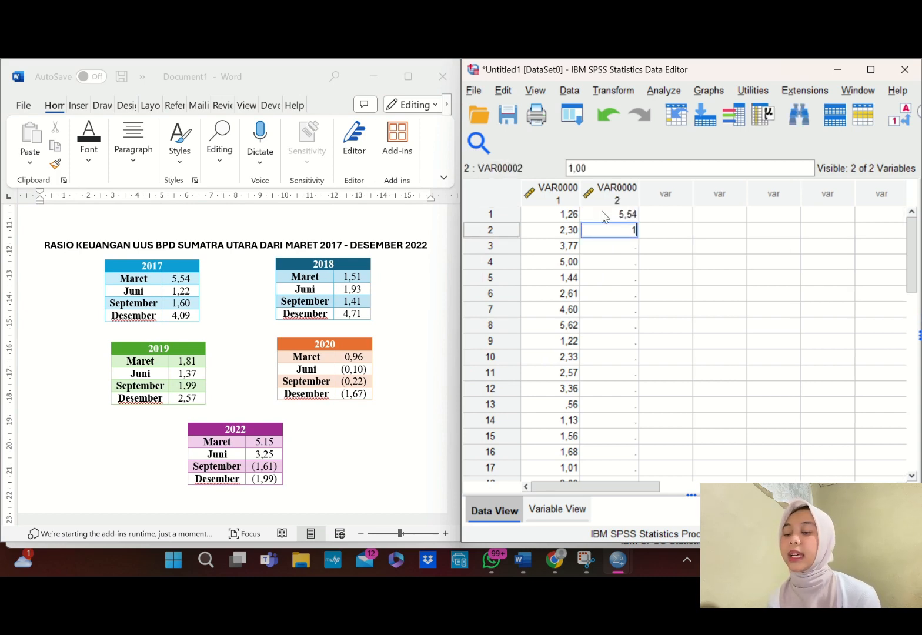
pyautogui.write('1,22')
pyautogui.press('Return')
pyautogui.write('1')
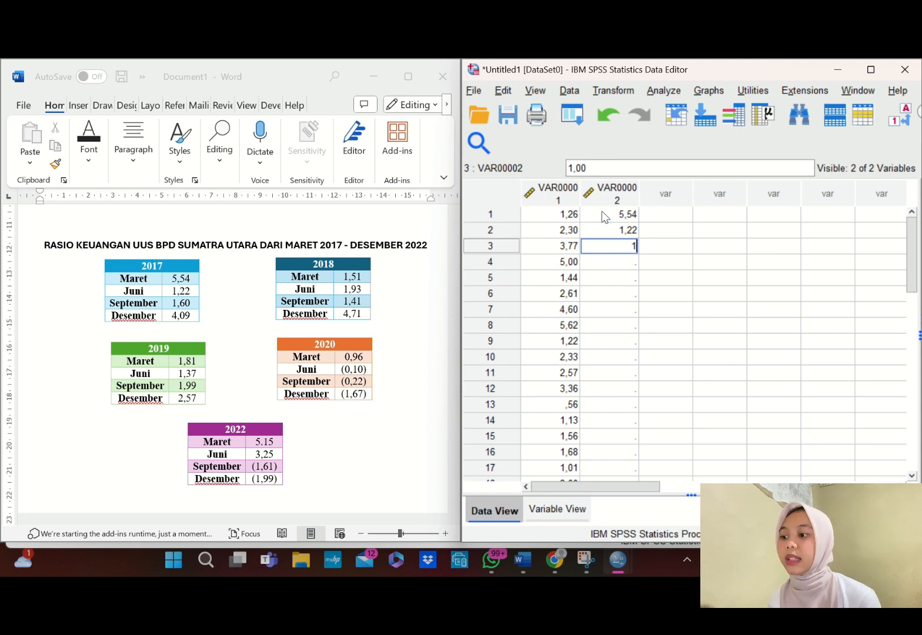
pyautogui.write(',60')
pyautogui.press('Return')
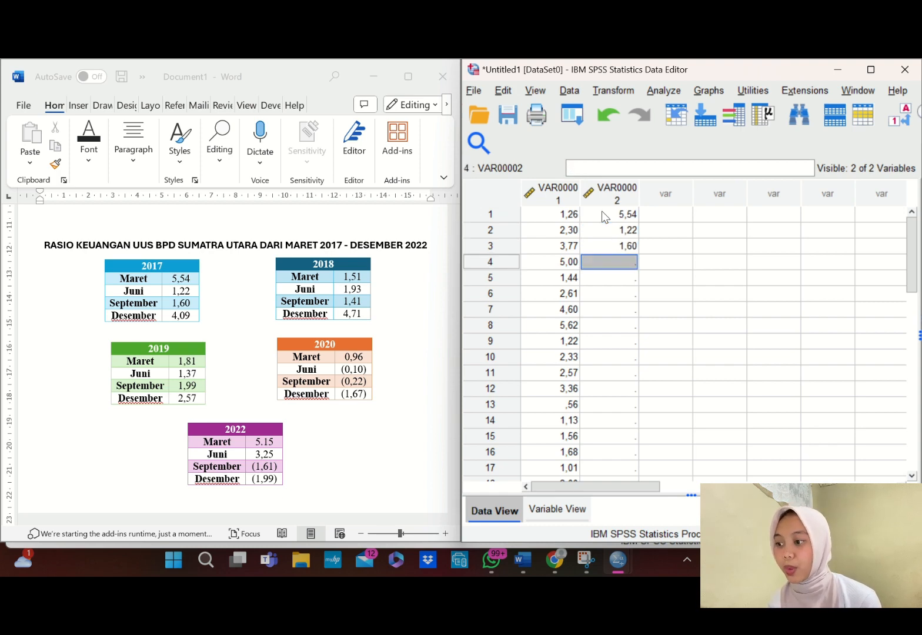
pyautogui.write('4,09')
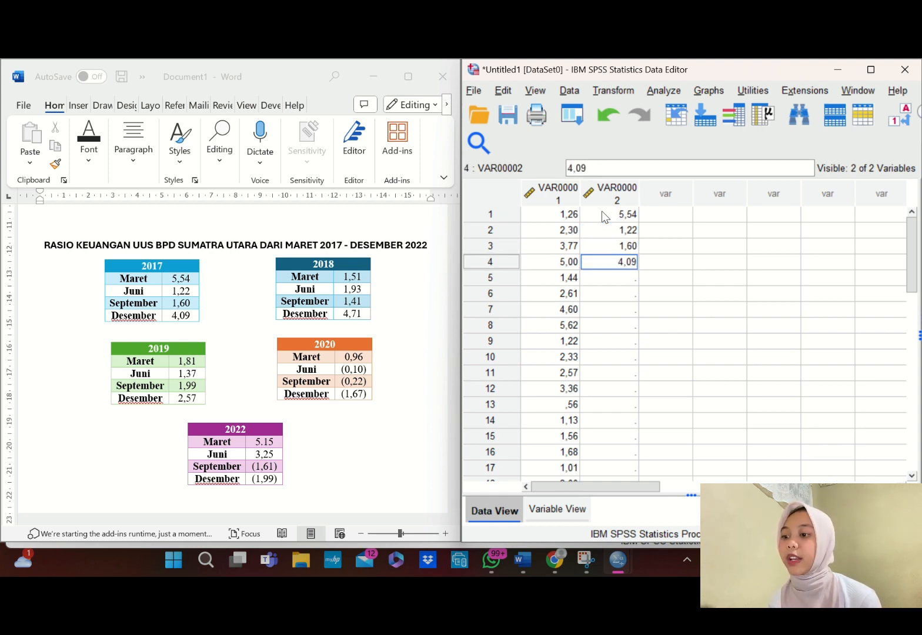
pyautogui.press('Return')
# - Enter the Sumatra Utara 2018 ratios 1,51, 1,93, 1,41 and 4,71 in rows 5 to 8 of the second data column
pyautogui.write('1')
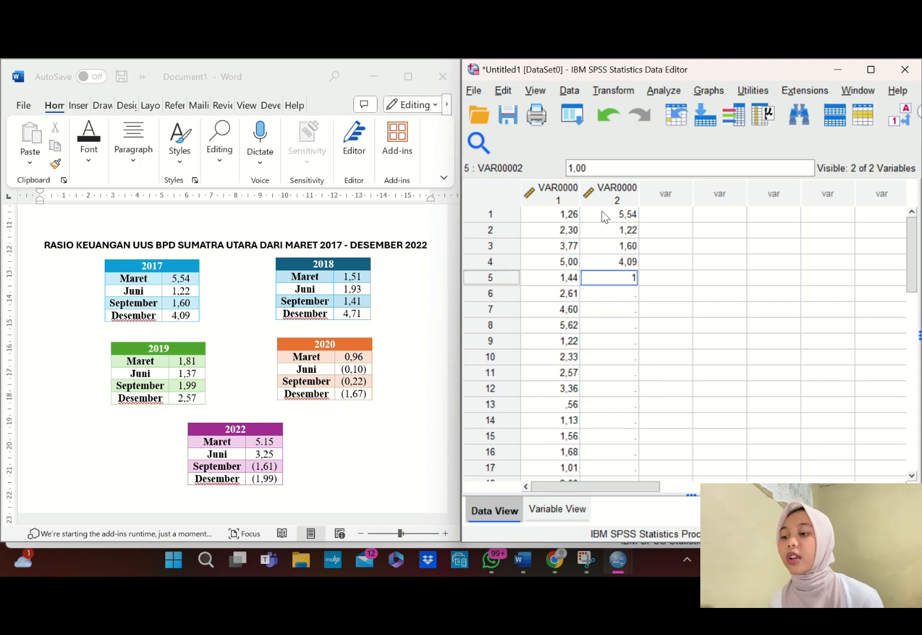
pyautogui.write(',51')
pyautogui.press('Return')
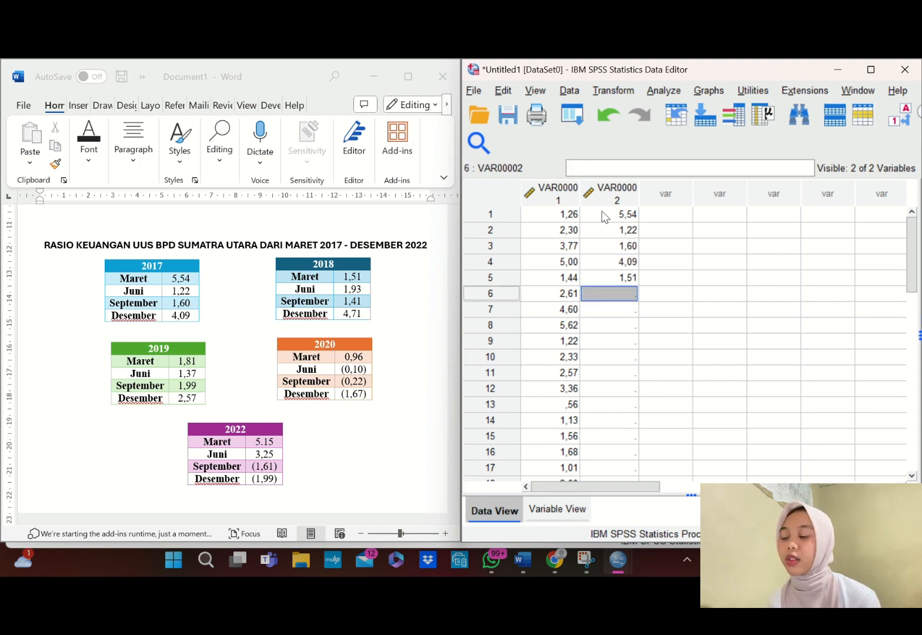
pyautogui.write('1,')
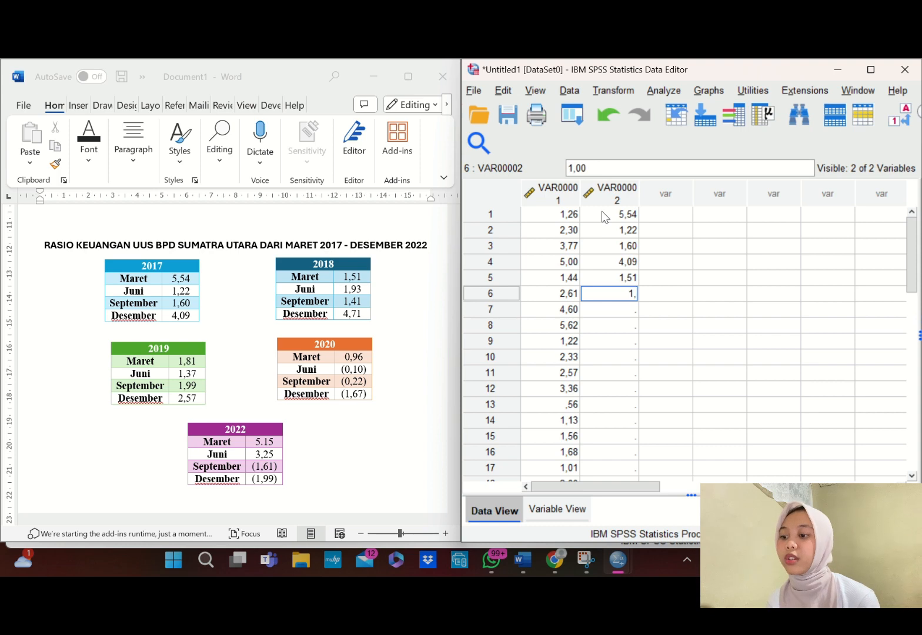
pyautogui.write('93')
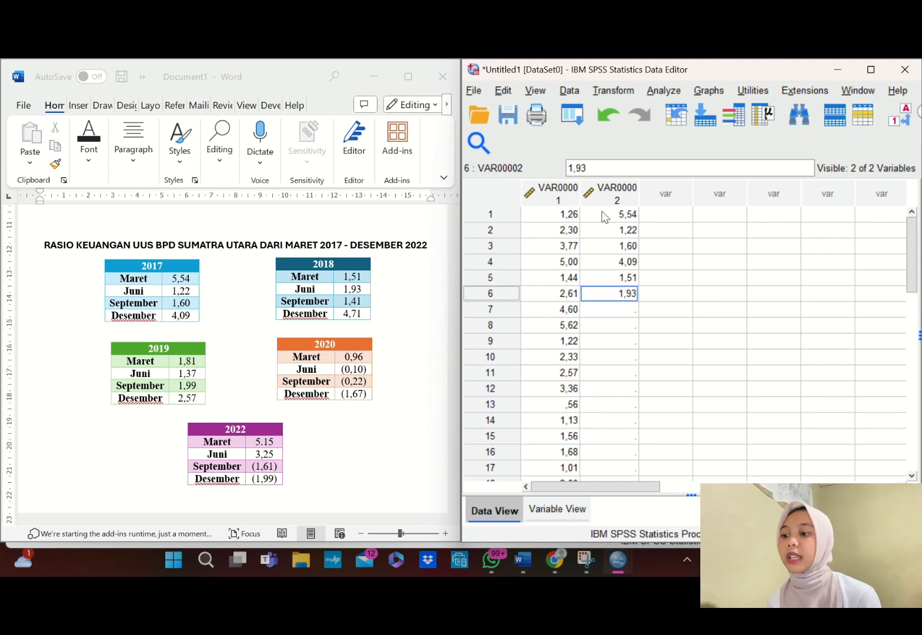
pyautogui.press('Return')
pyautogui.write('1,')
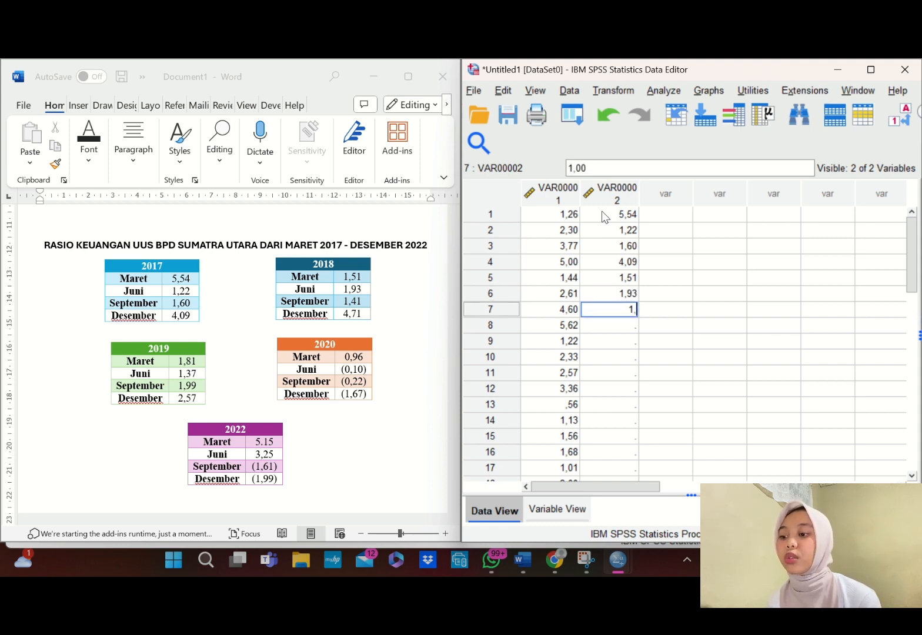
pyautogui.write('41')
pyautogui.press('Return')
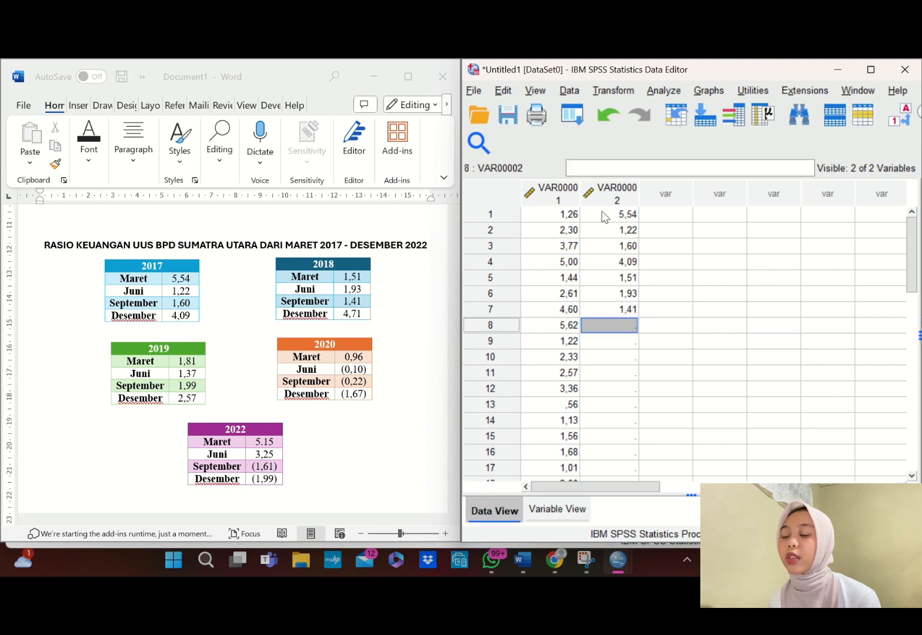
pyautogui.write('4,71')
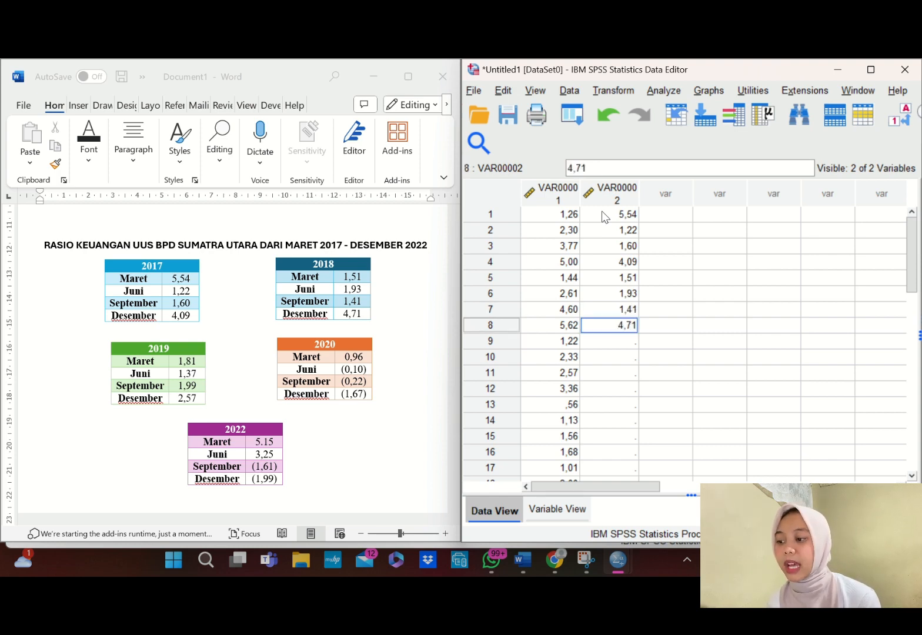
pyautogui.press('Return')
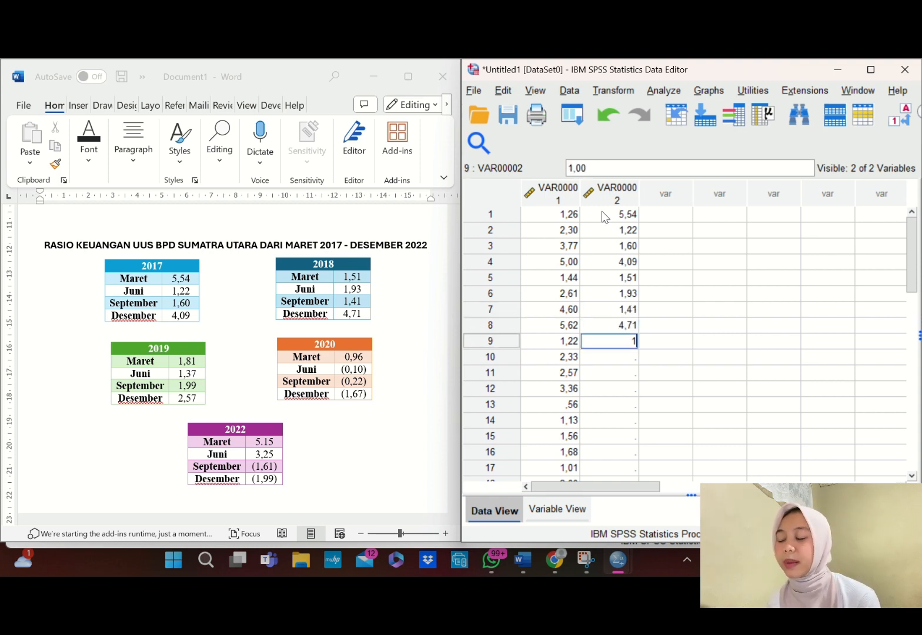
# - Enter the Sumatra Utara 2019 ratios 1,81, 1,37, 1,99 and 2,57 in rows 9 to 12 of the second data column
pyautogui.write('1,81')
pyautogui.press('Return')
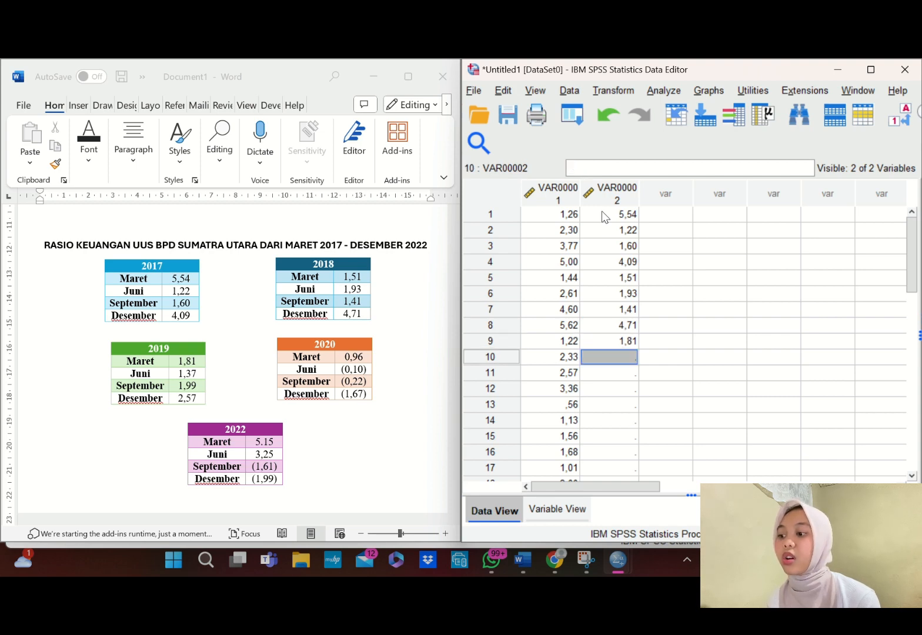
pyautogui.write('1,37')
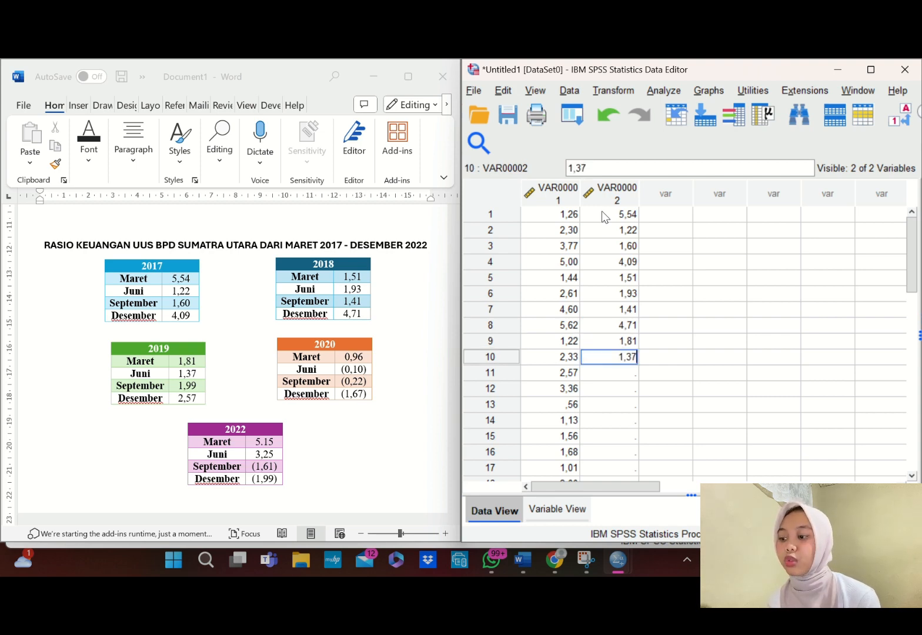
pyautogui.press('Return')
pyautogui.write('1,99')
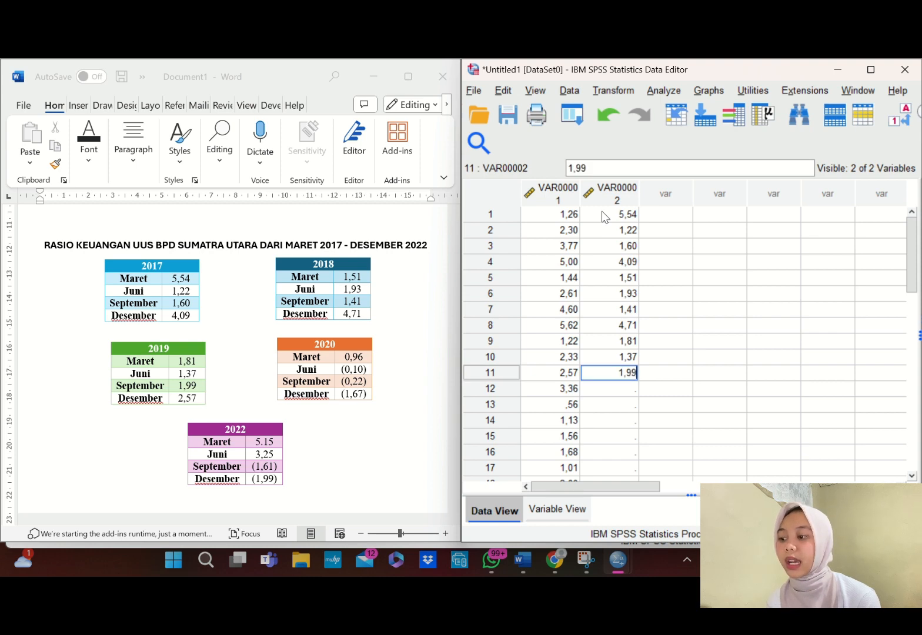
pyautogui.press('Return')
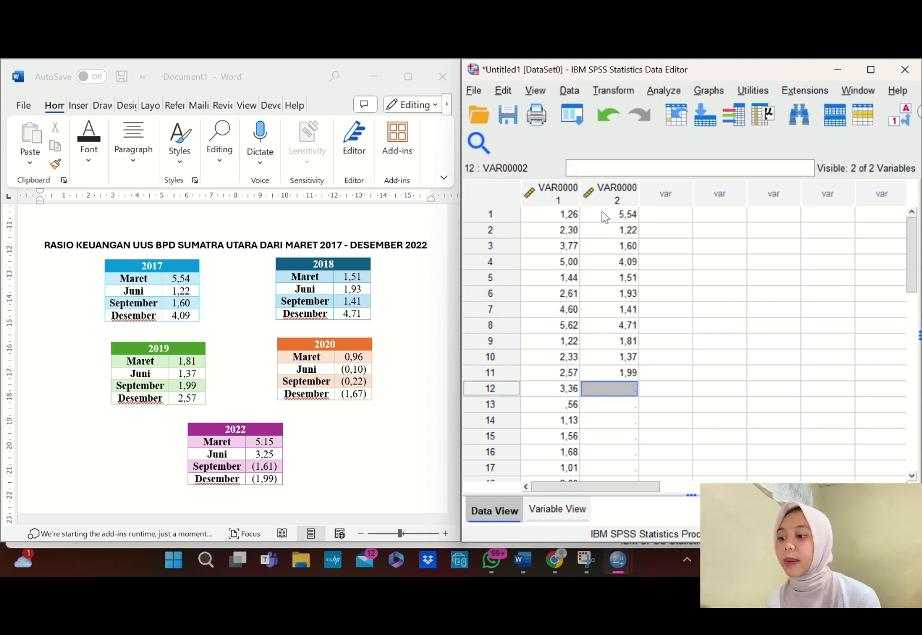
pyautogui.write('2,57')
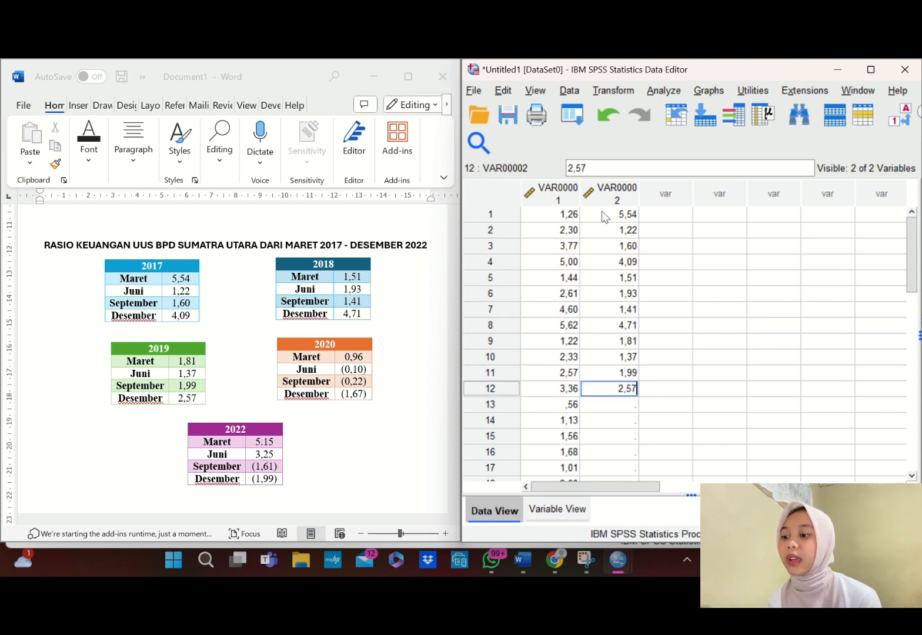
pyautogui.press('Return')
# - Enter the Sumatra Utara 2020 ratios 0,96, -0,10, -0,22 and -1,67 in rows 13 to 16 of the second data column
pyautogui.write('0,9')
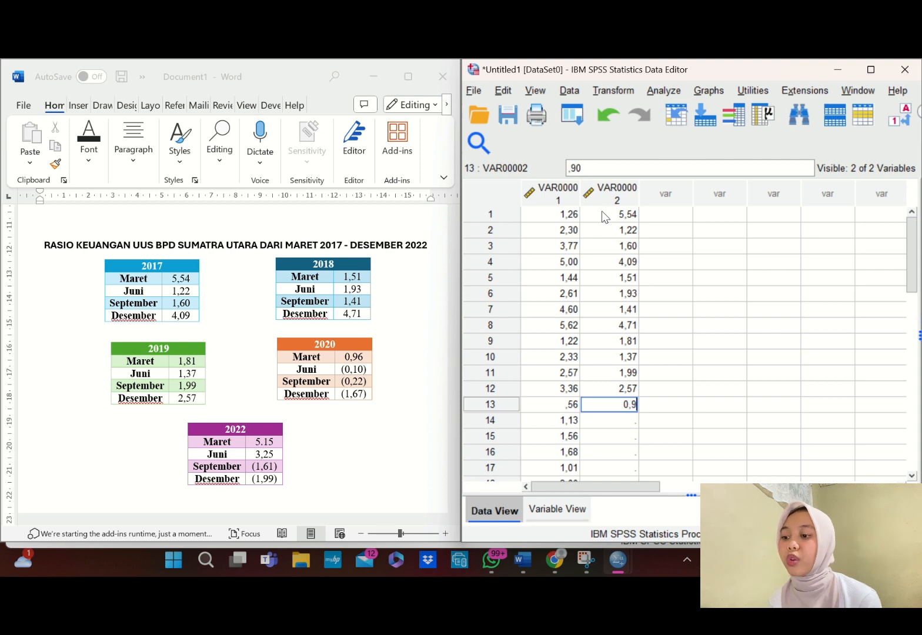
pyautogui.write('6')
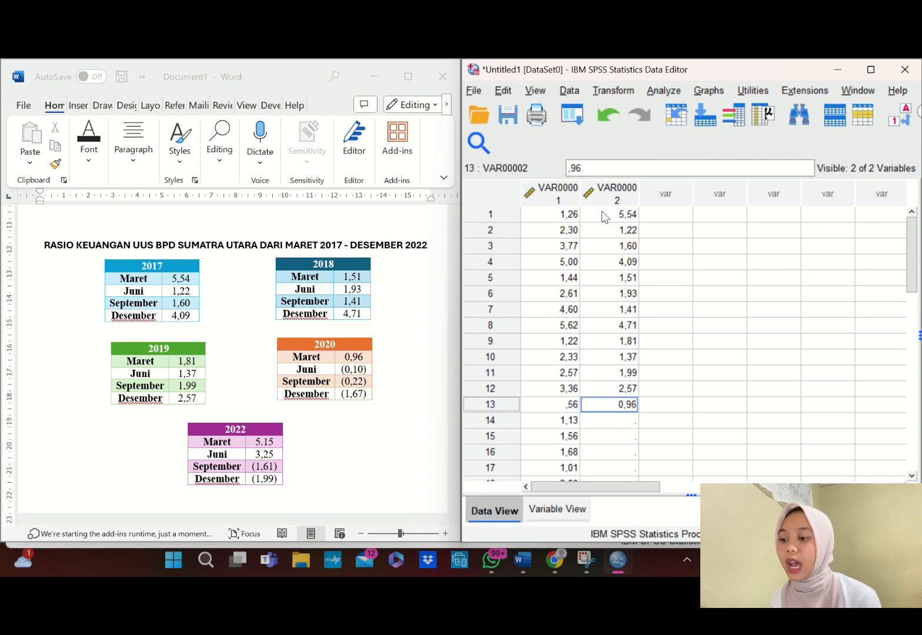
pyautogui.press('Return')
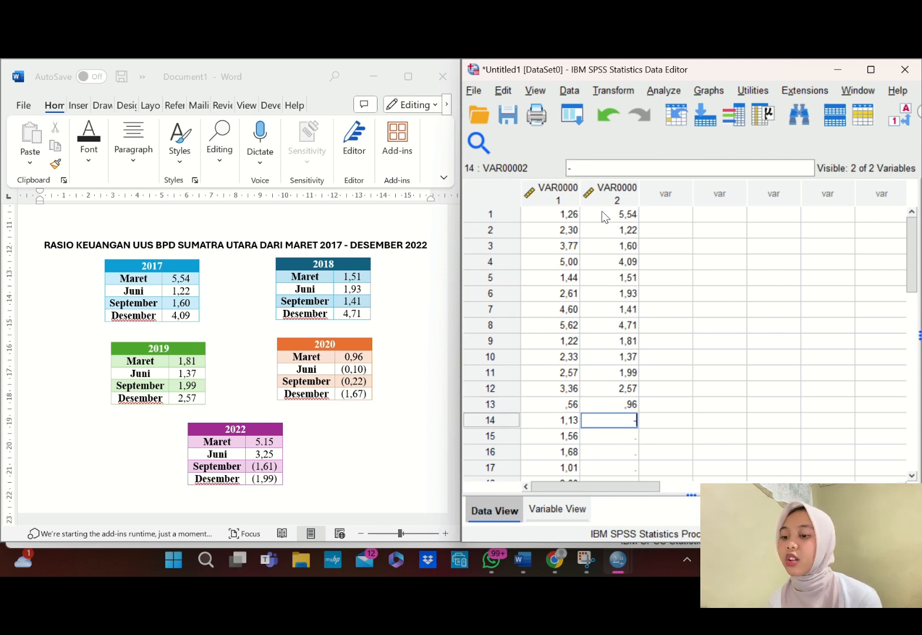
pyautogui.write('-,10')
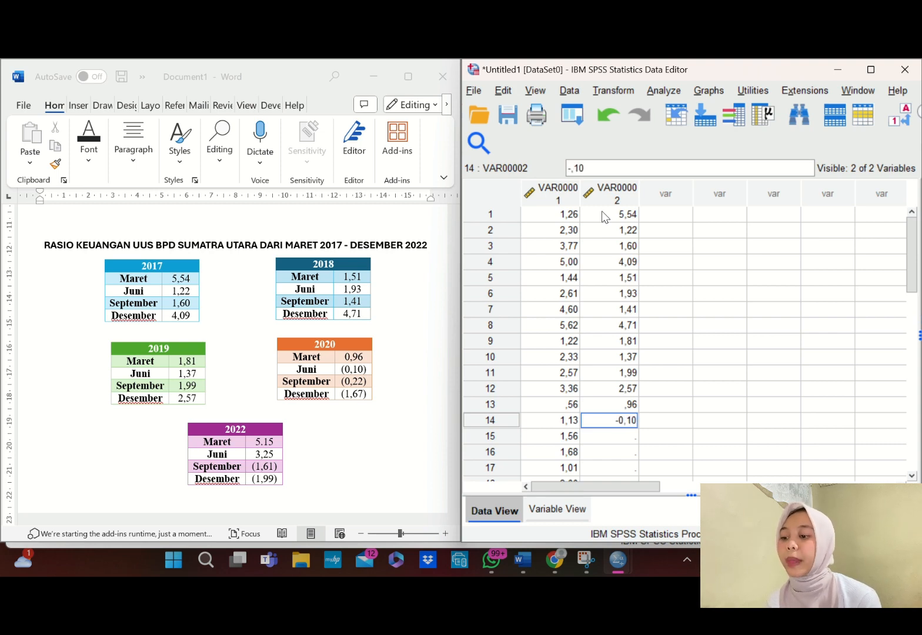
pyautogui.press('Return')
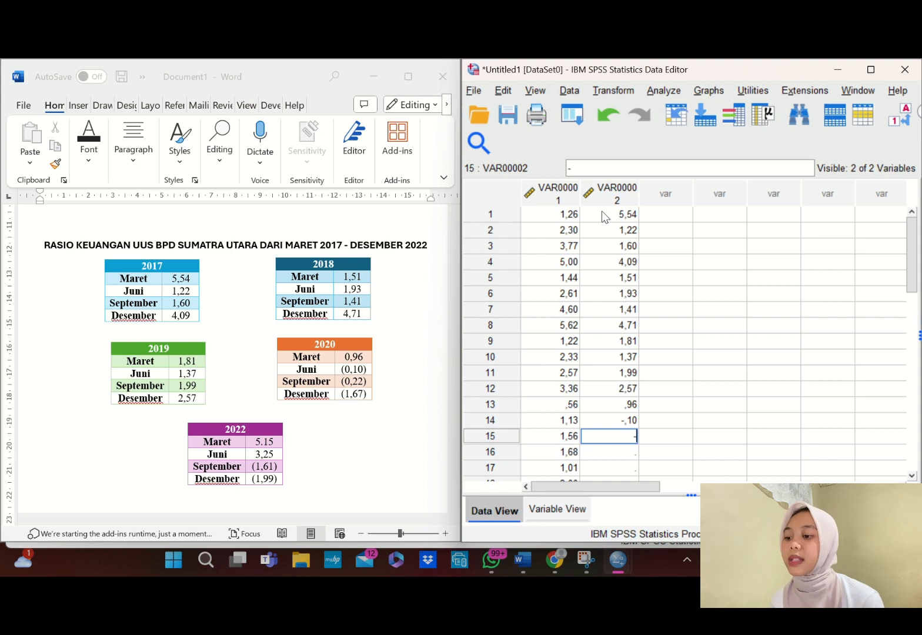
pyautogui.write('-,20')
pyautogui.press('Return')
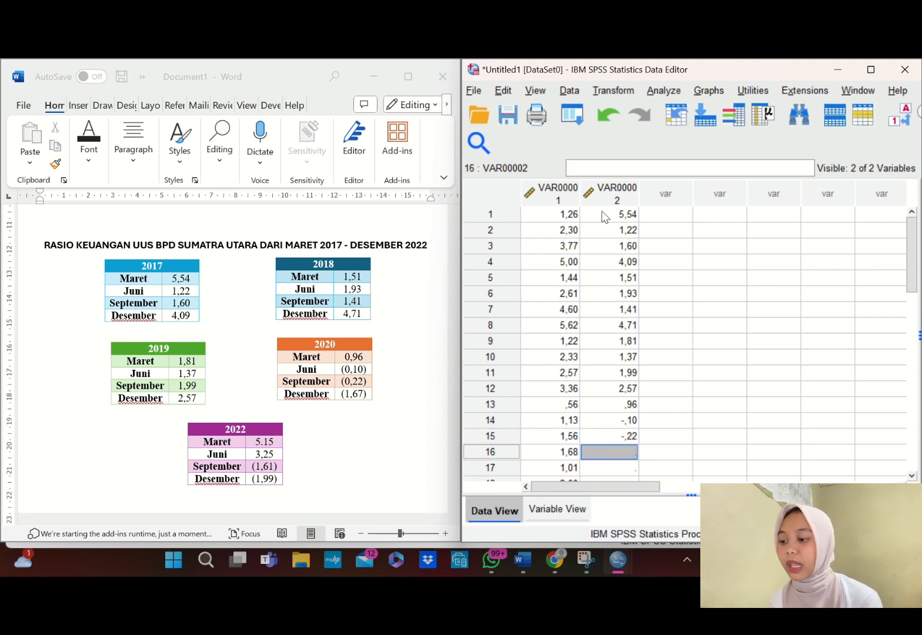
pyautogui.write('-1,')
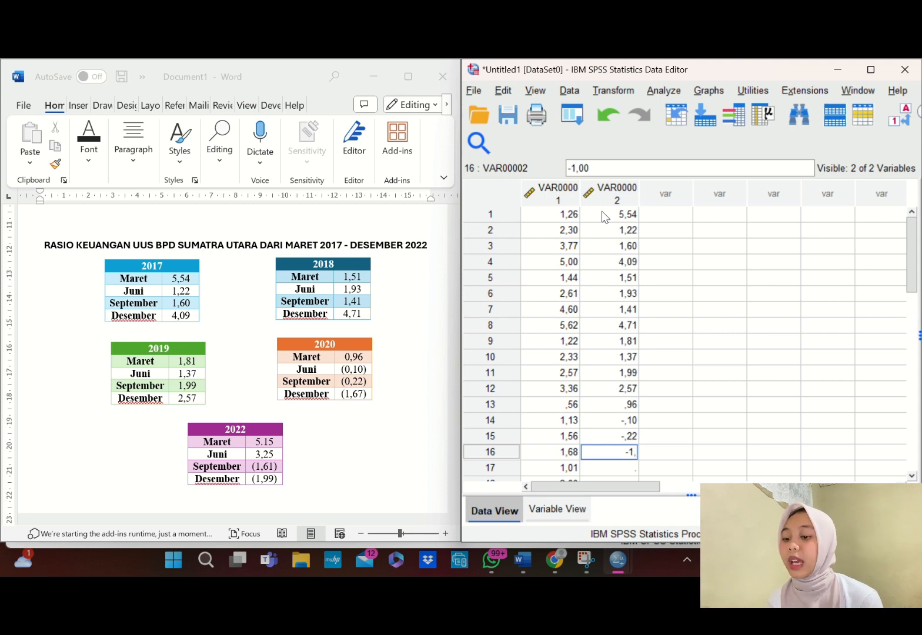
pyautogui.write('67')
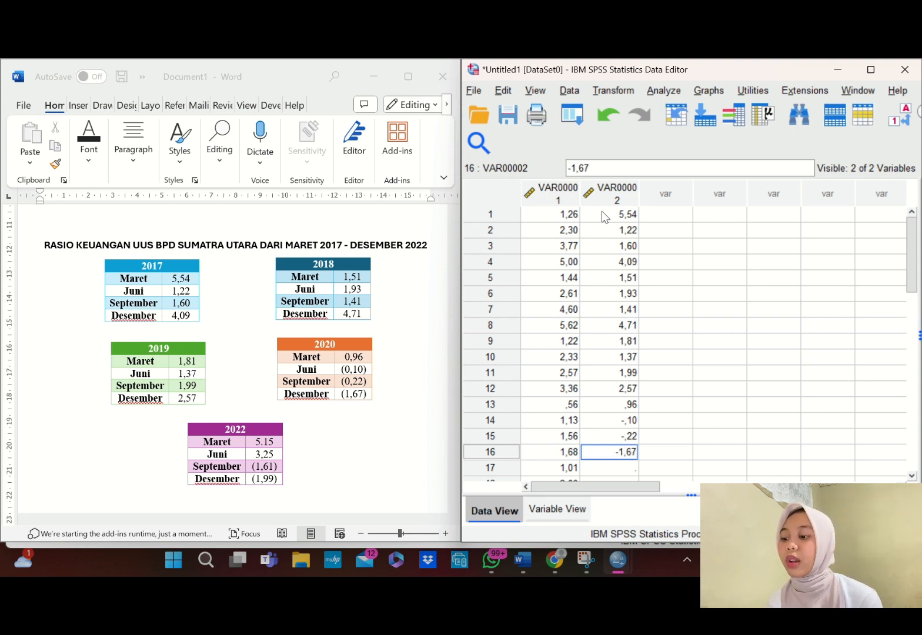
pyautogui.press('Return')
# - Enter the Sumatra Utara 2022 ratios 5,15, 3,25, -1,61 and -1,99 in rows 17 to 20 of the second data column
pyautogui.write('5,')
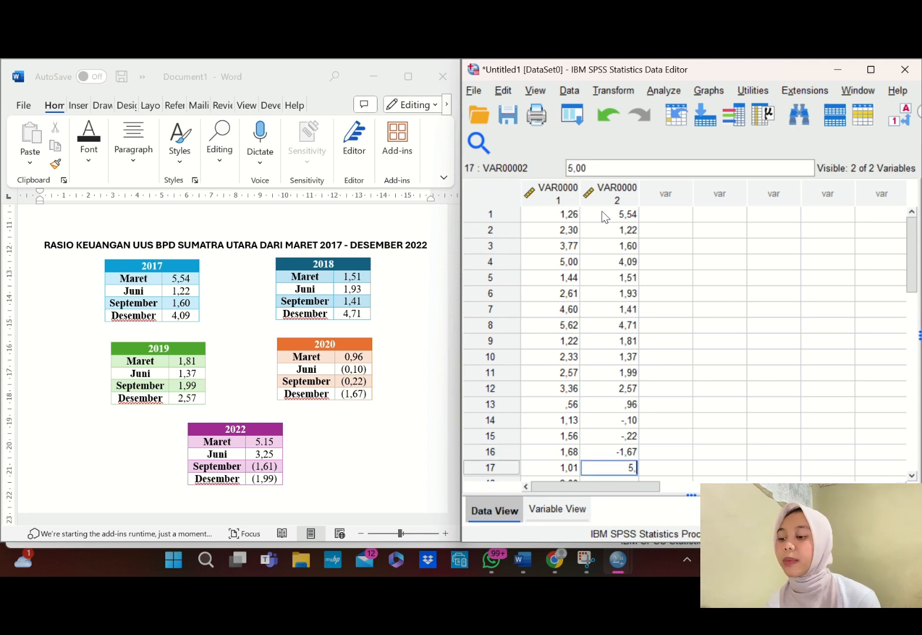
pyautogui.write('15')
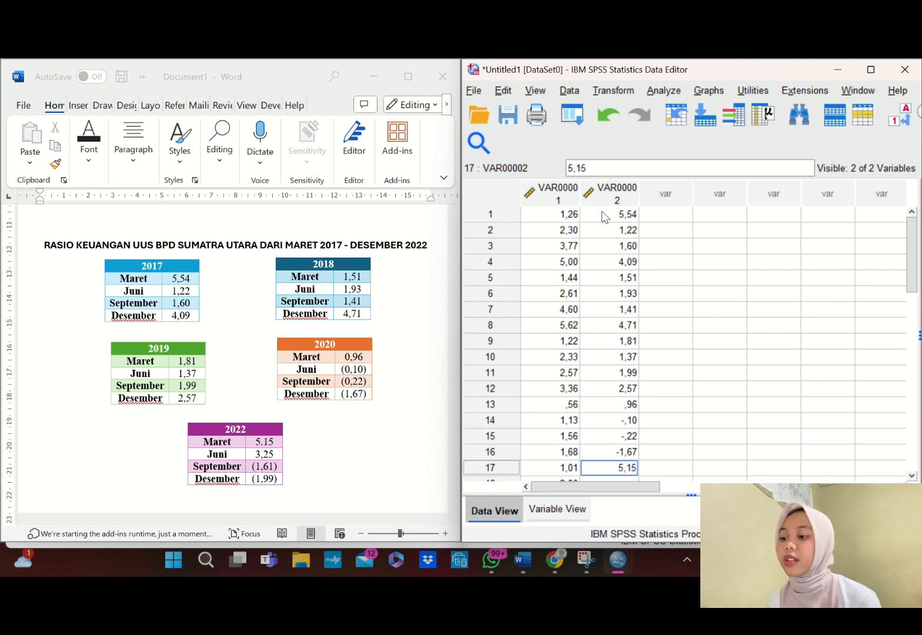
pyautogui.press('Return')
pyautogui.write('3')
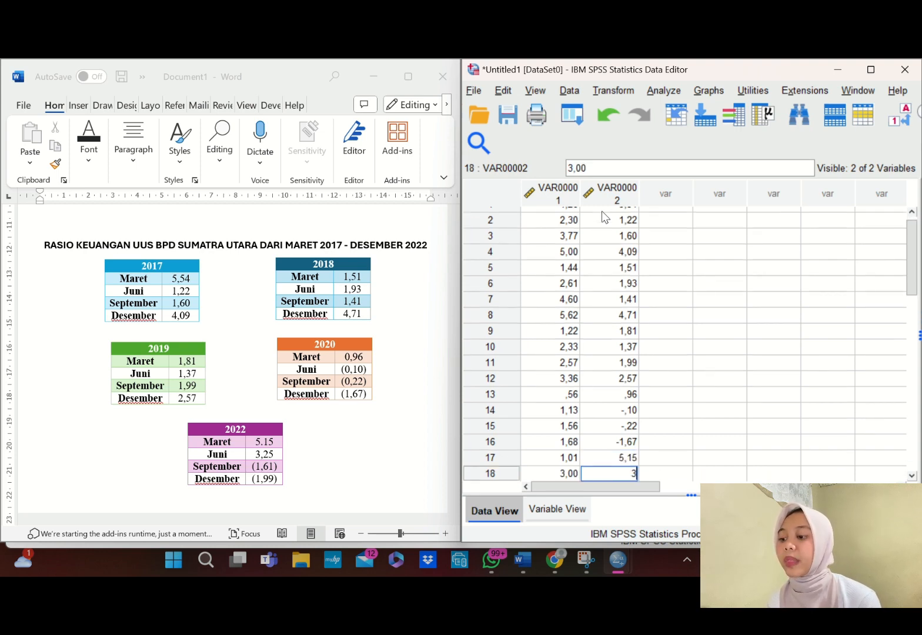
pyautogui.write(',')
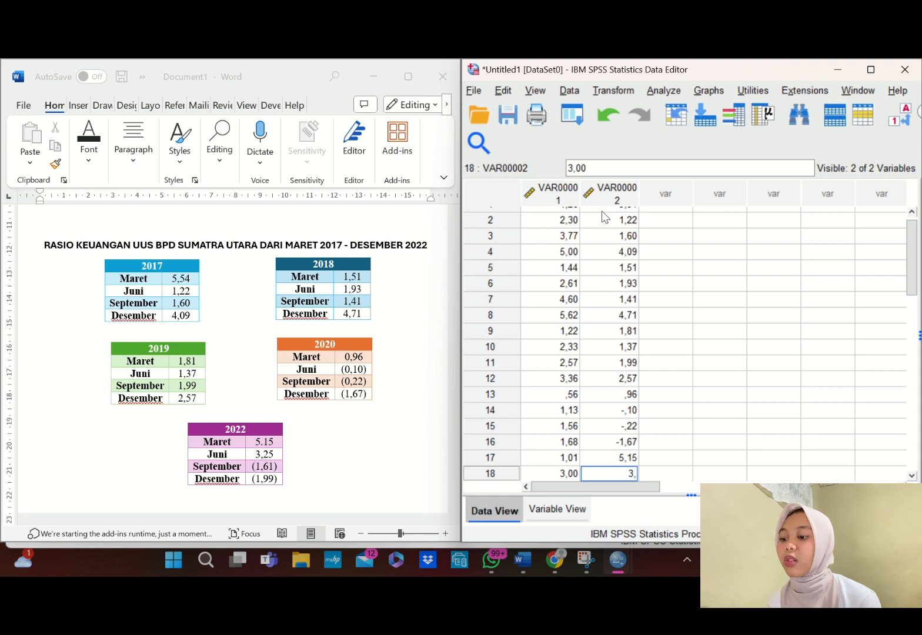
pyautogui.write('25')
pyautogui.press('Return')
pyautogui.write('-')
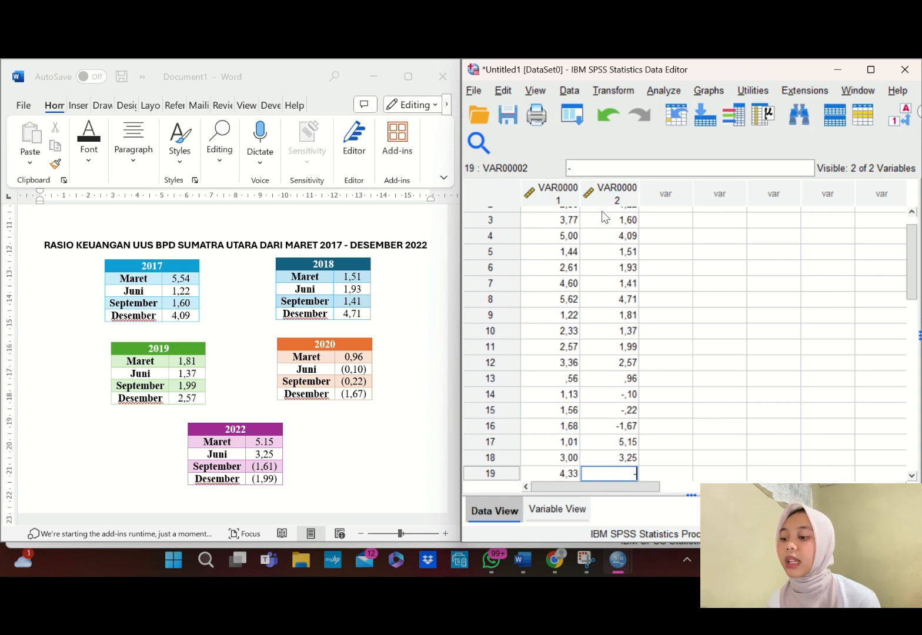
pyautogui.write('1,61')
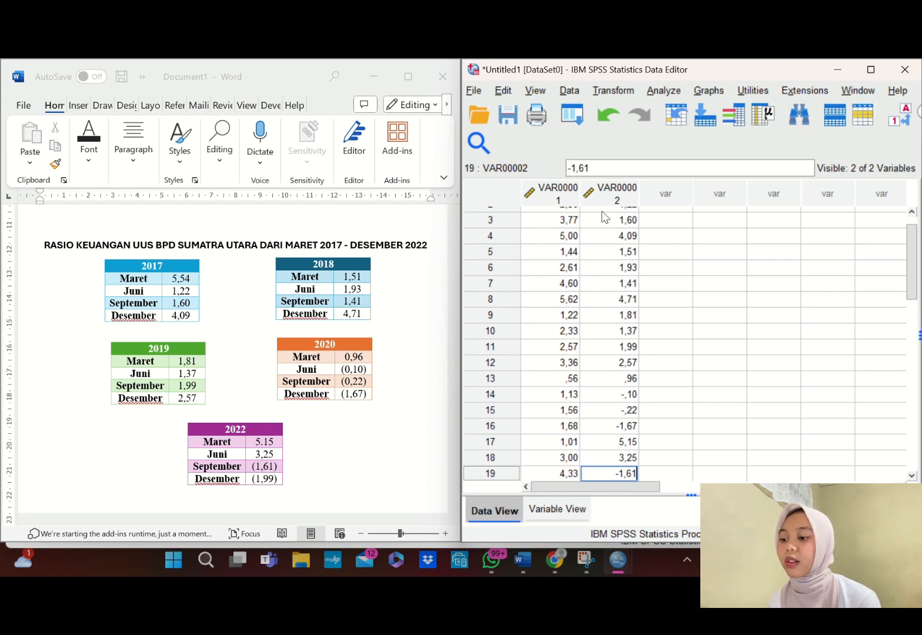
pyautogui.press('Return')
pyautogui.write('-1,99')
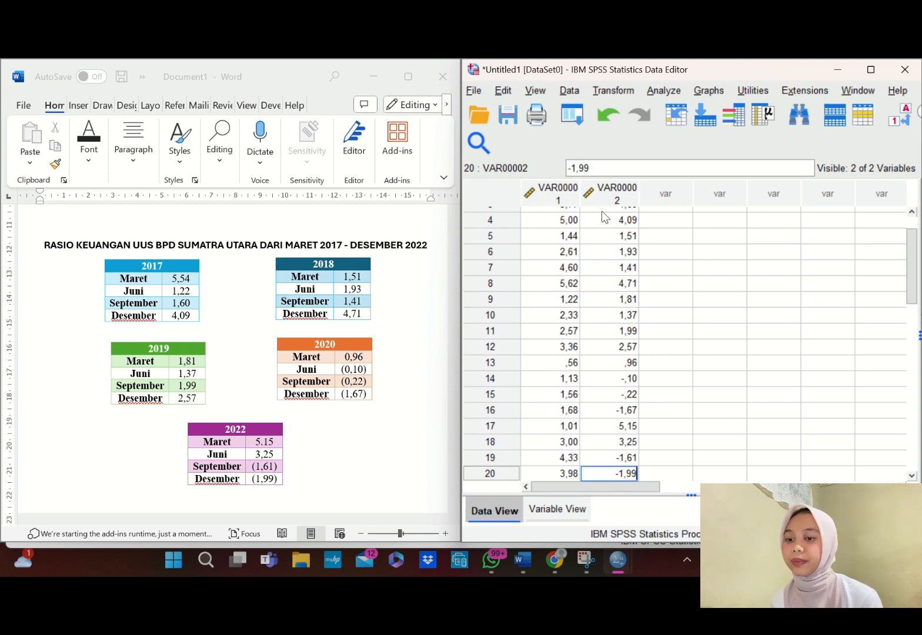
# - Maximize the data editor and rename the first variable to UUSBPDSUMBAR in the variable definitions
pyautogui.scroll(2, 911, 248)
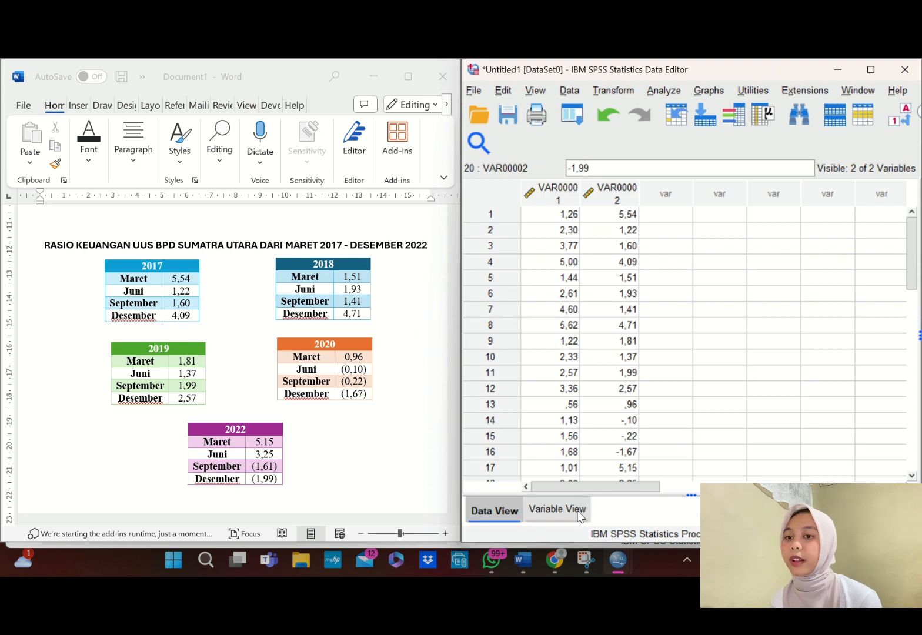
pyautogui.click(870, 70)
pyautogui.moveTo(871, 71)
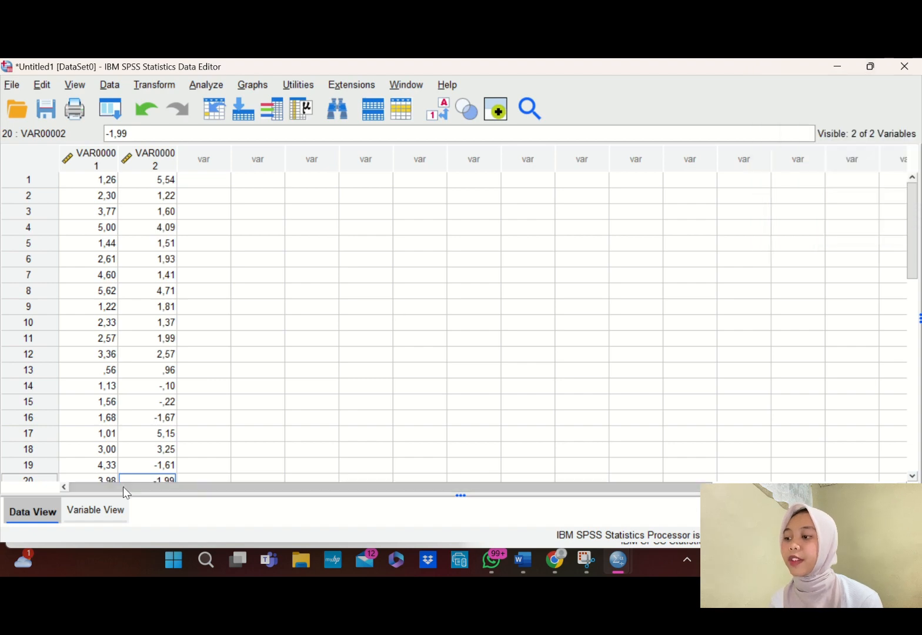
pyautogui.click(96, 510)
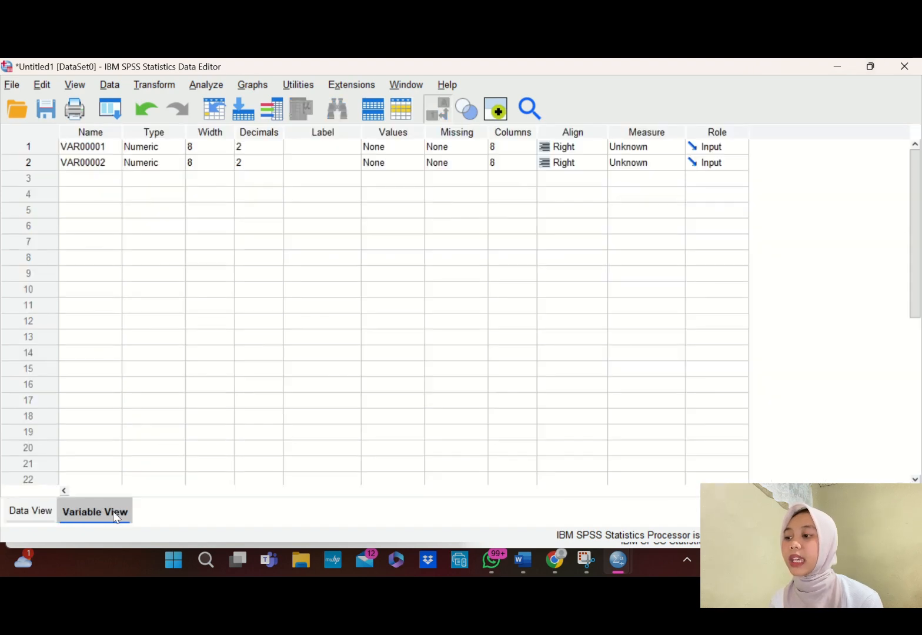
pyautogui.doubleClick(101, 145)
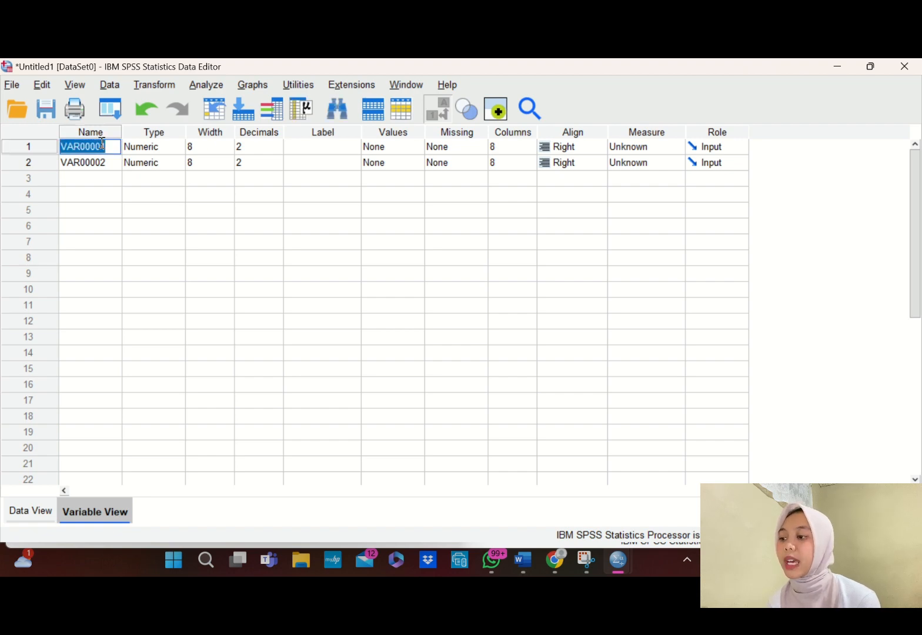
pyautogui.write('UUS')
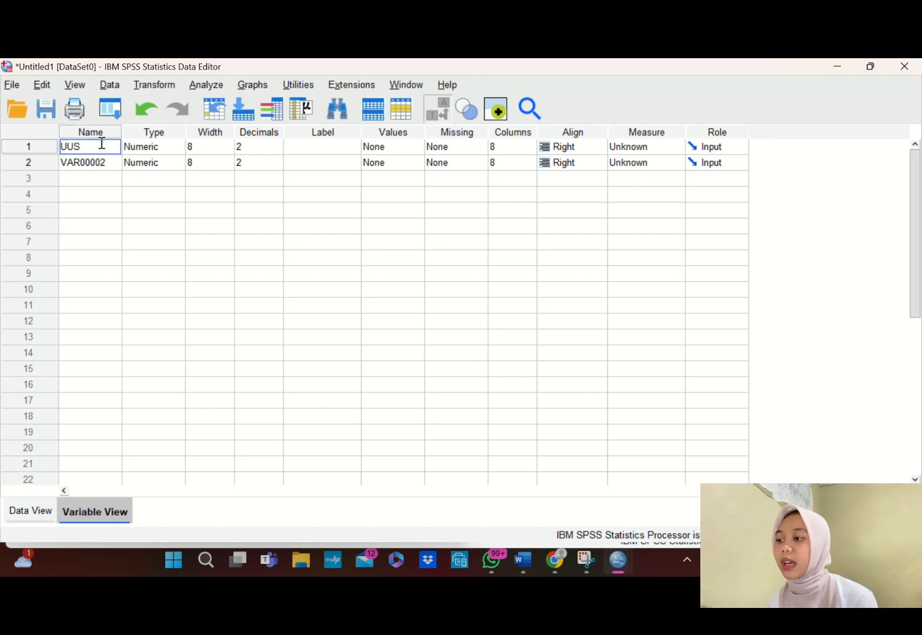
pyautogui.write('BPDSUMBAR')
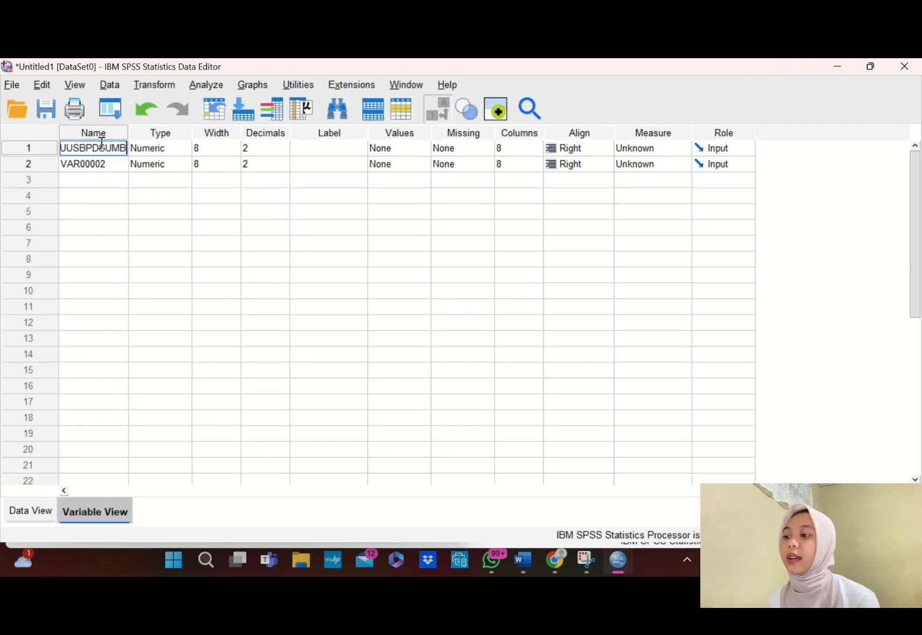
# - Rename the second variable to UUSBPDSUMUT
pyautogui.click(126, 163)
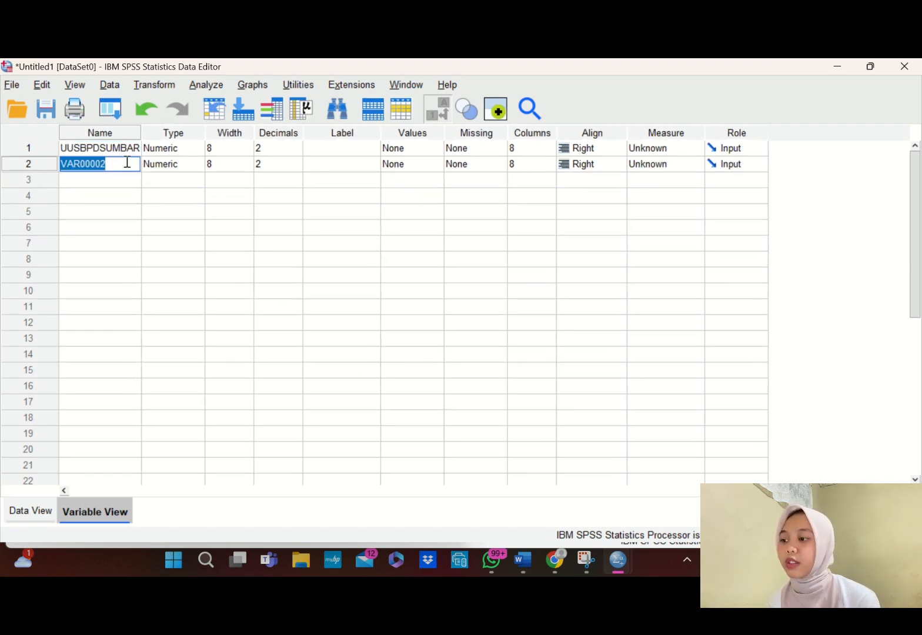
pyautogui.write('UUS')
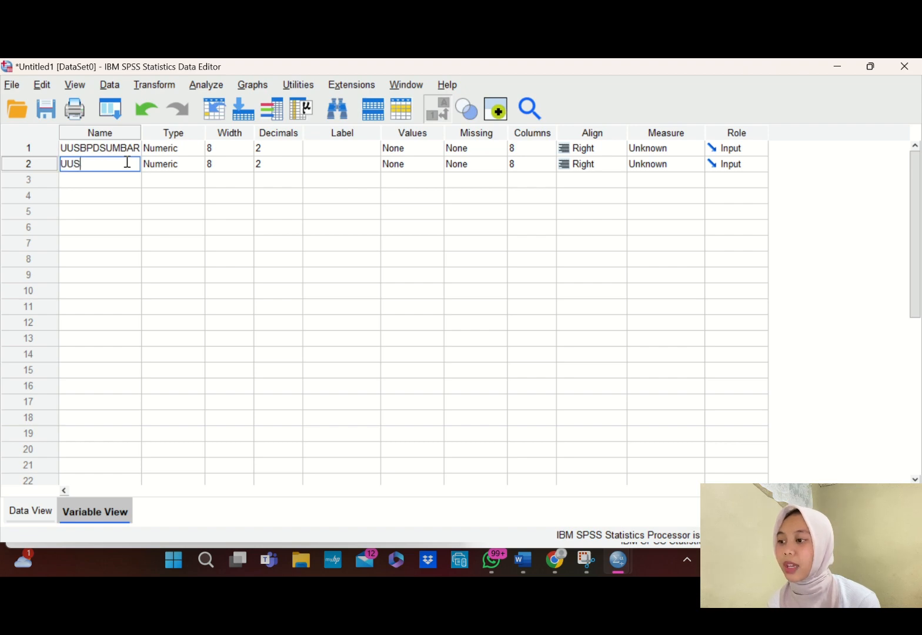
pyautogui.write('BPDS')
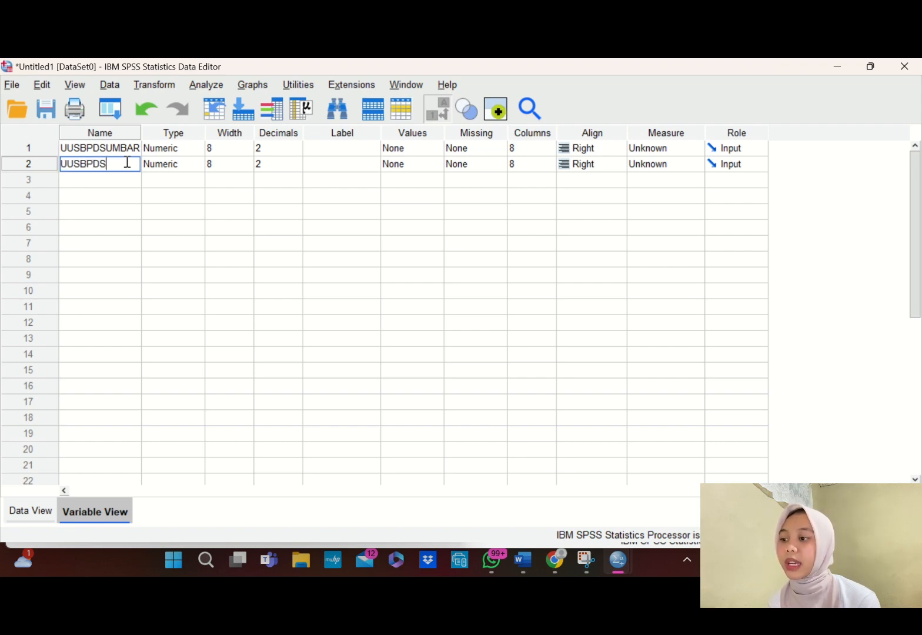
pyautogui.write('UMUT')
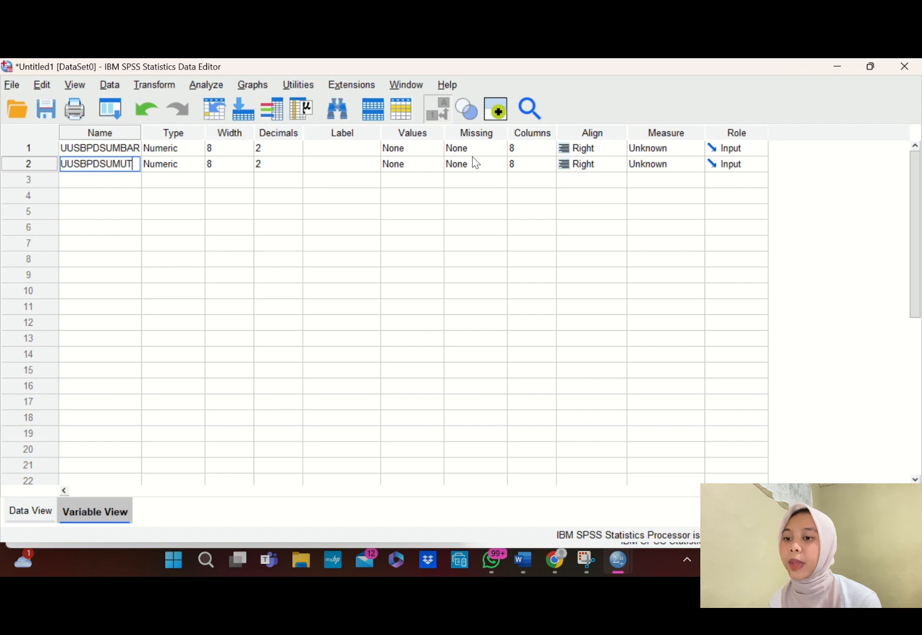
# - Set the measurement level of both variables, UUSBPDSUMBAR and UUSBPDSUMUT, to Scale
pyautogui.click(684, 148)
pyautogui.click(686, 162)
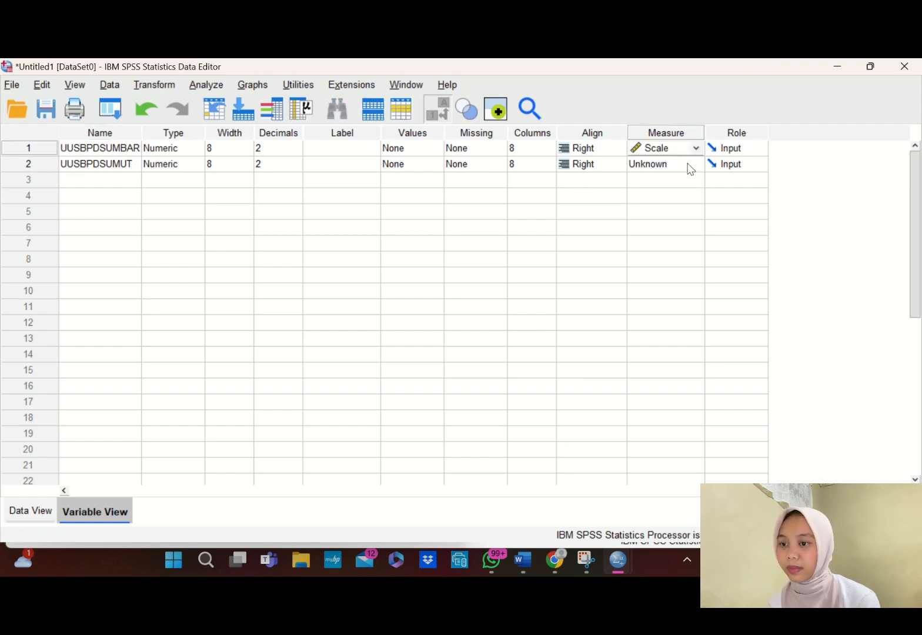
pyautogui.click(690, 164)
pyautogui.click(690, 185)
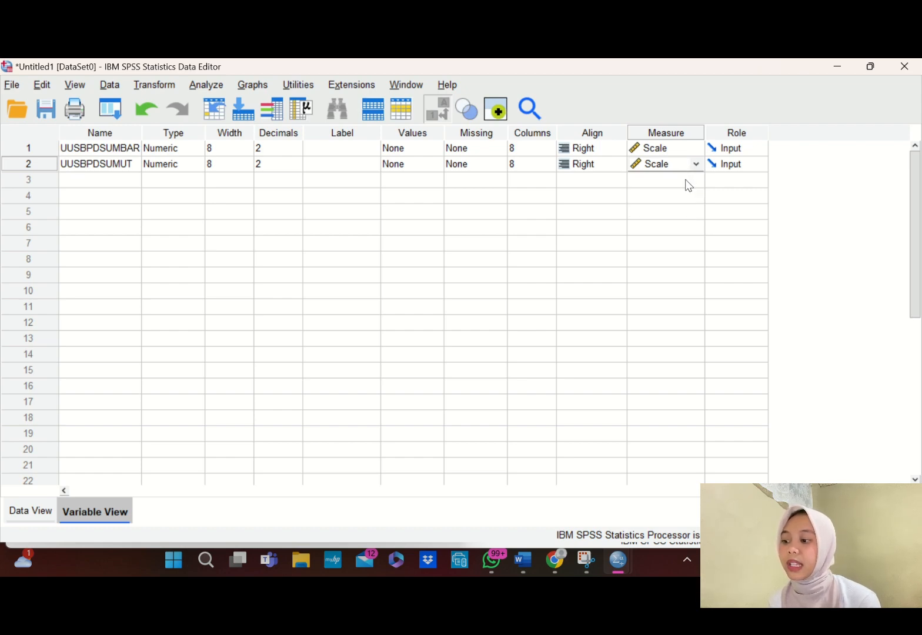
# - Return to the data and start an Explore analysis with UUSBPDSUMBAR and UUSBPDSUMUT as dependent variables
pyautogui.click(42, 509)
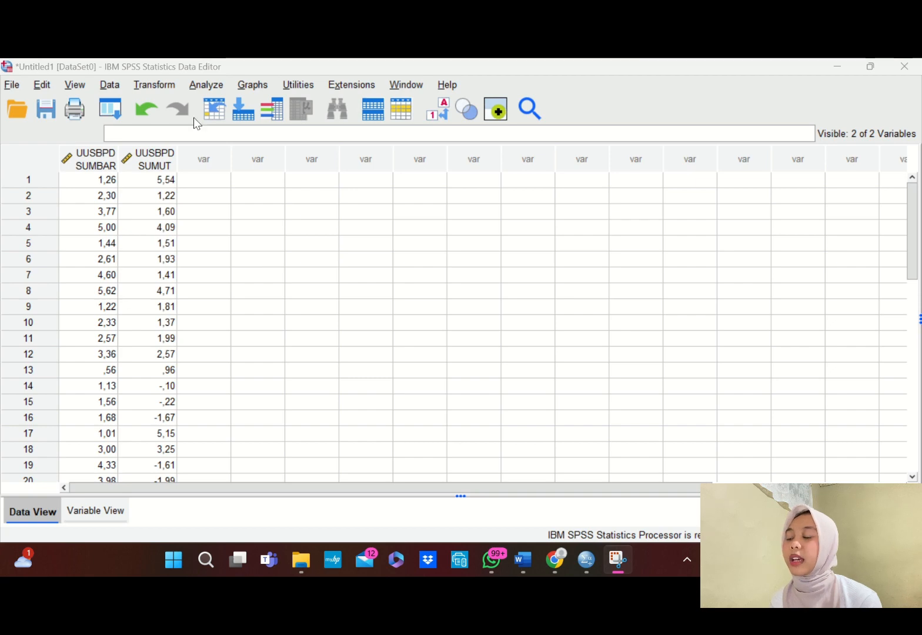
pyautogui.click(204, 87)
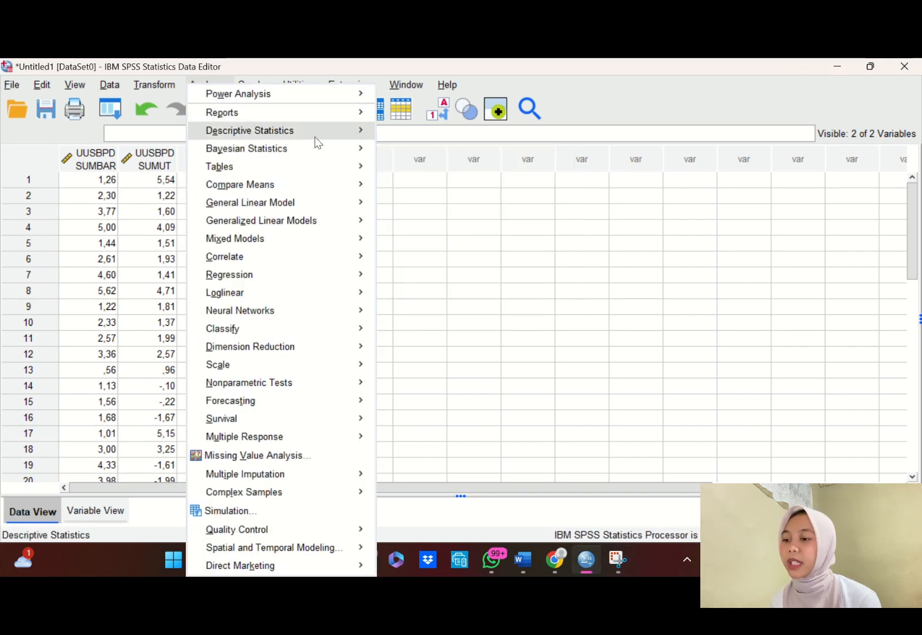
pyautogui.moveTo(315, 137)
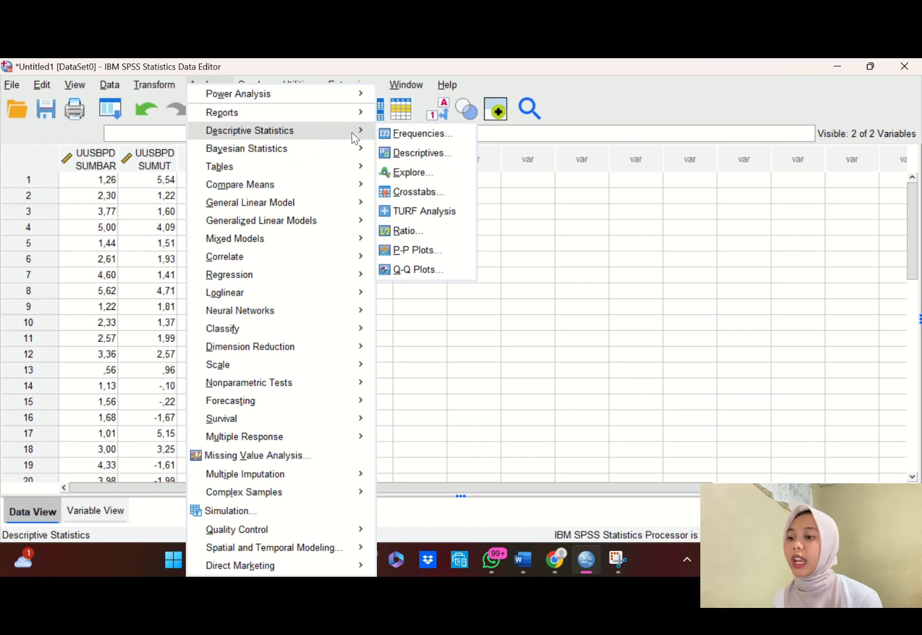
pyautogui.click(420, 172)
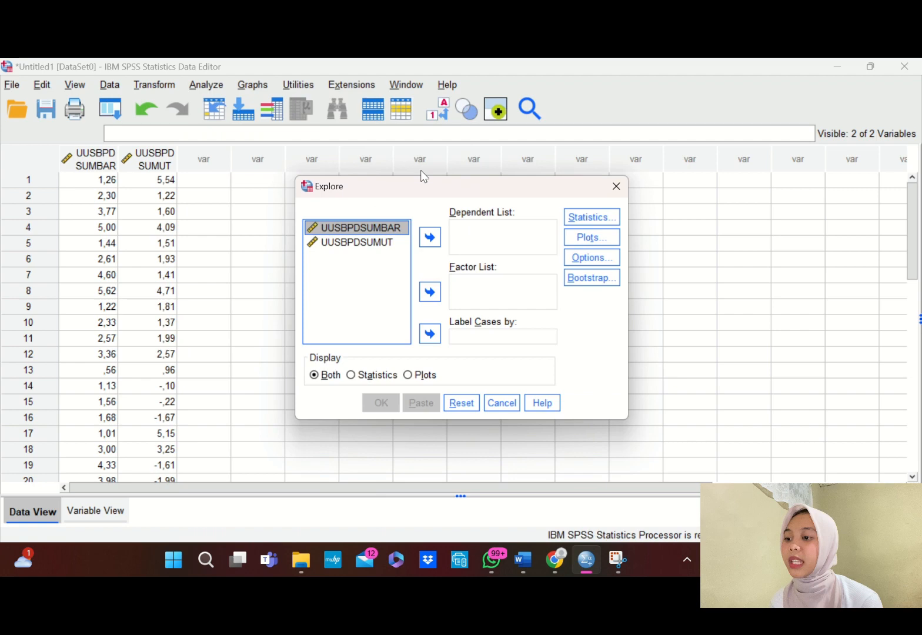
pyautogui.click(436, 241)
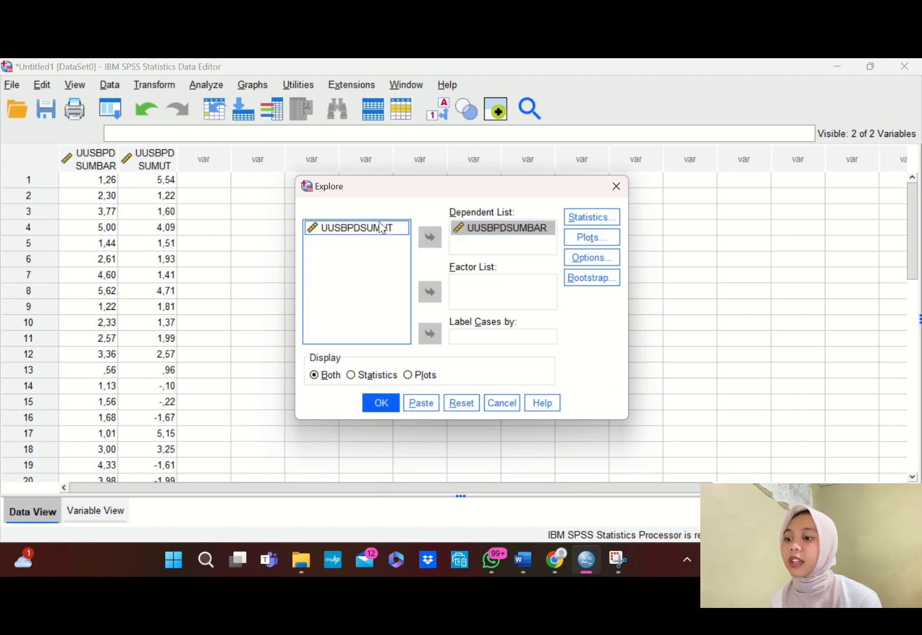
pyautogui.click(381, 227)
pyautogui.click(435, 238)
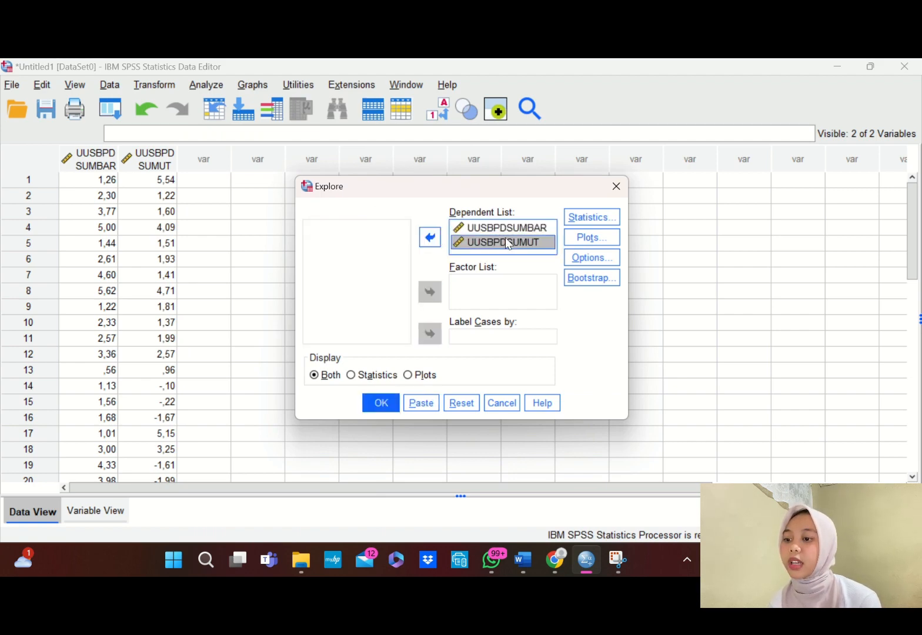
# - Enable normality plots with tests for the Explore analysis and run it
pyautogui.click(610, 241)
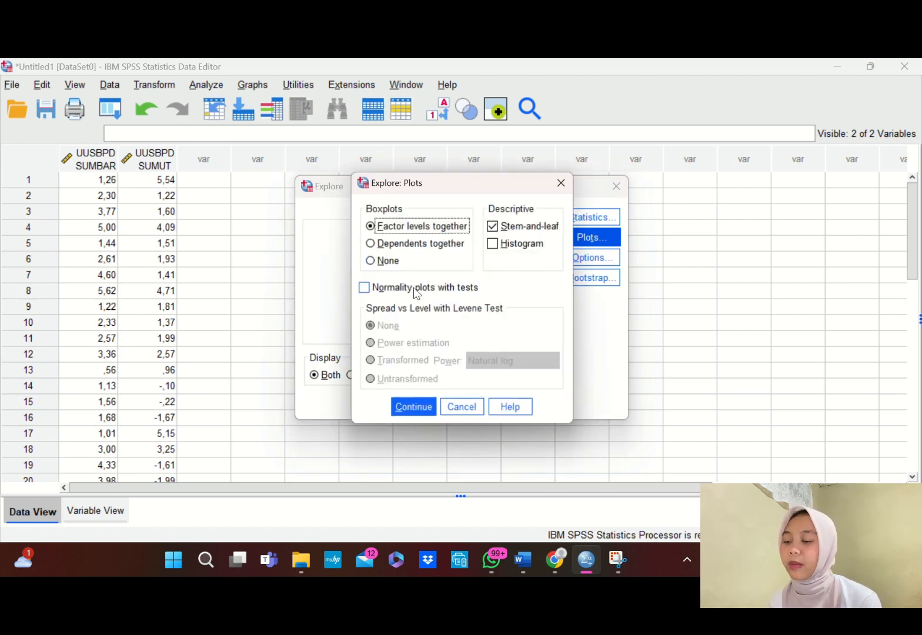
pyautogui.click(365, 287)
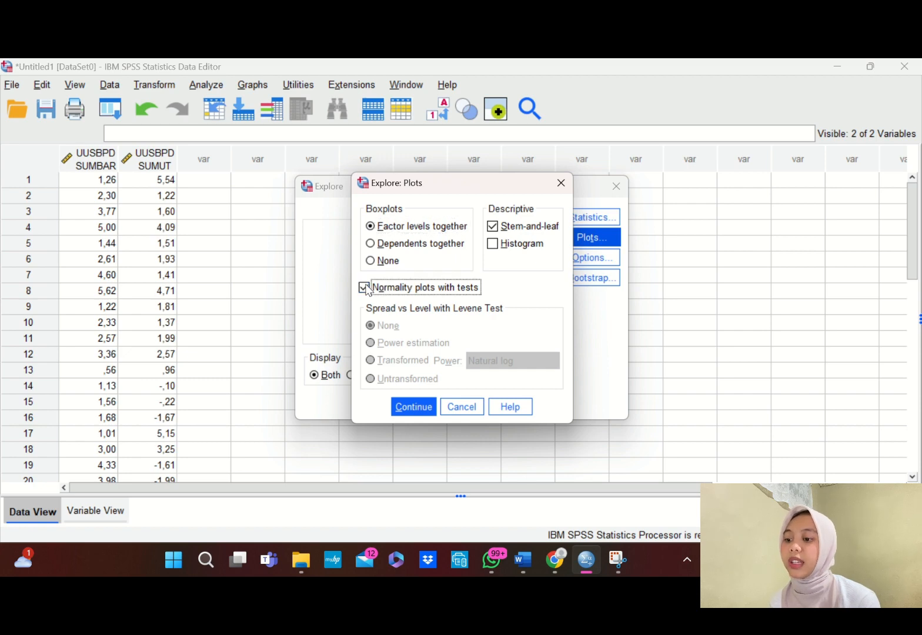
pyautogui.click(420, 408)
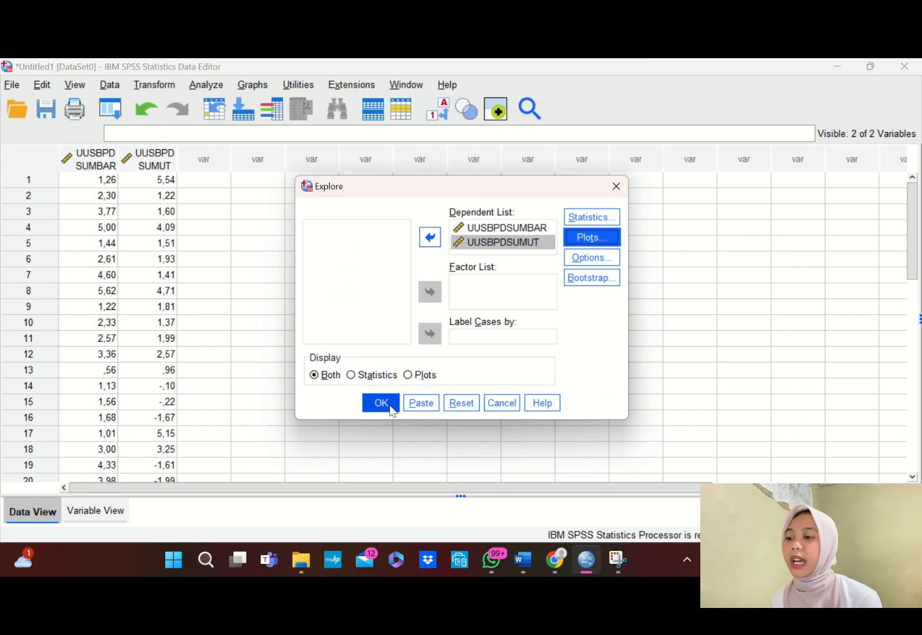
pyautogui.click(390, 409)
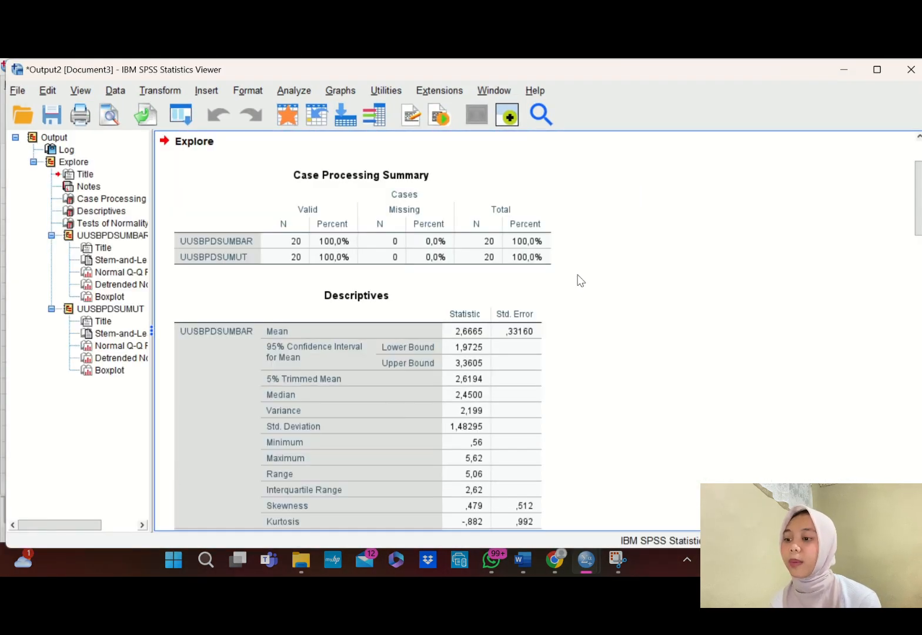
# - Copy the Tests of Normality table from the Explore output
pyautogui.moveTo(918, 194); pyautogui.dragTo(909, 289)
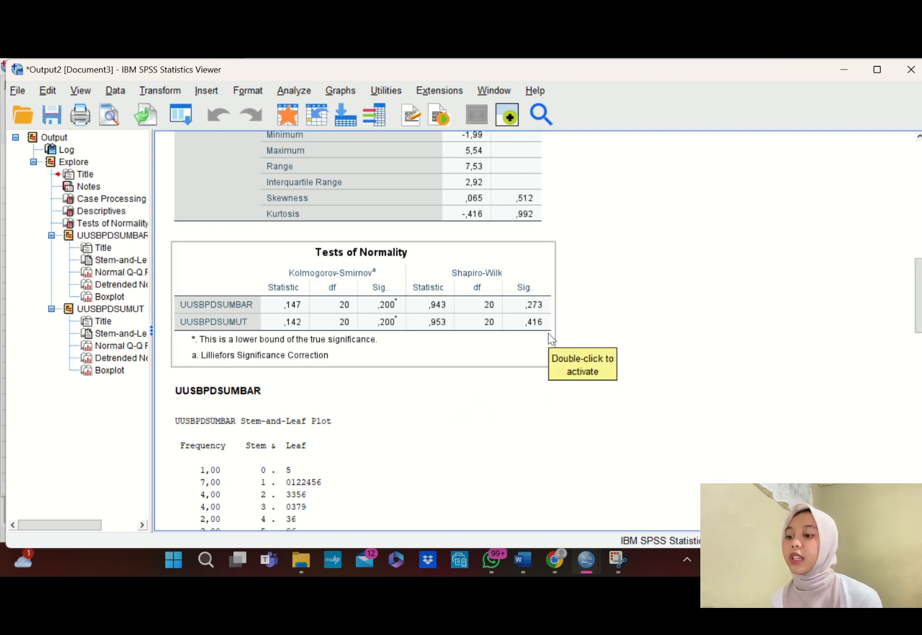
pyautogui.rightClick(418, 340)
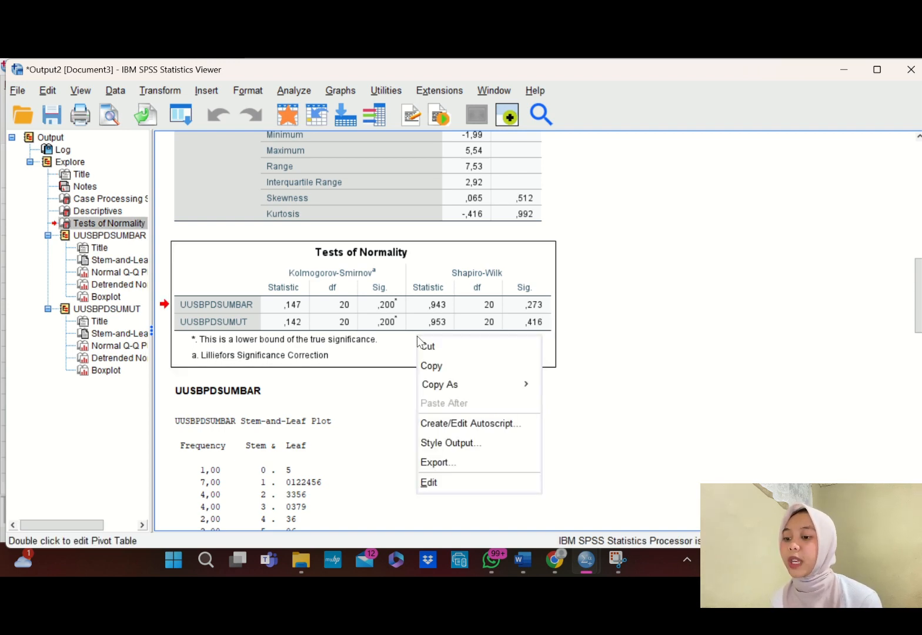
pyautogui.click(432, 366)
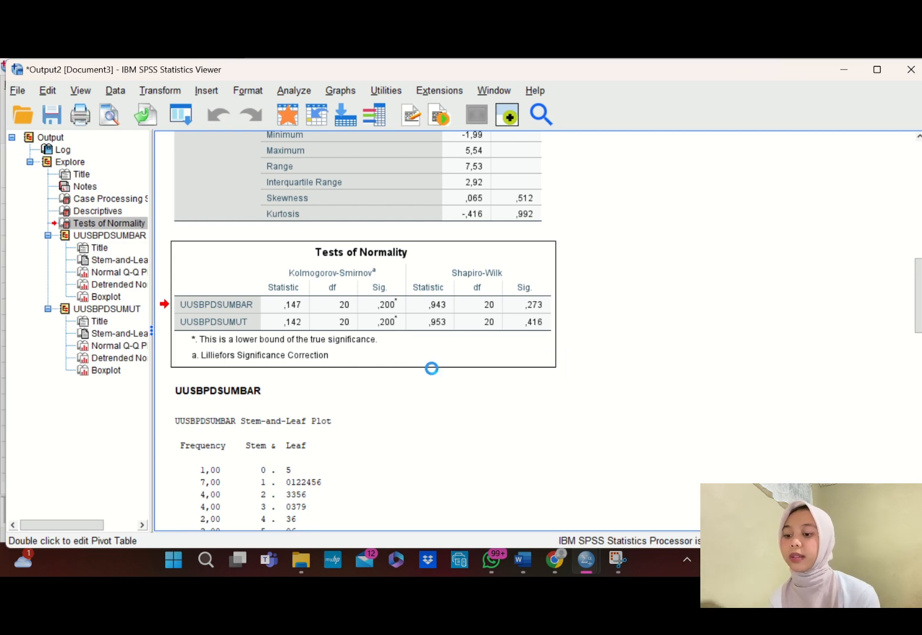
# - Switch to the Word document and paste the copied table as a picture on the empty line below the decision criteria
pyautogui.moveTo(522, 563)
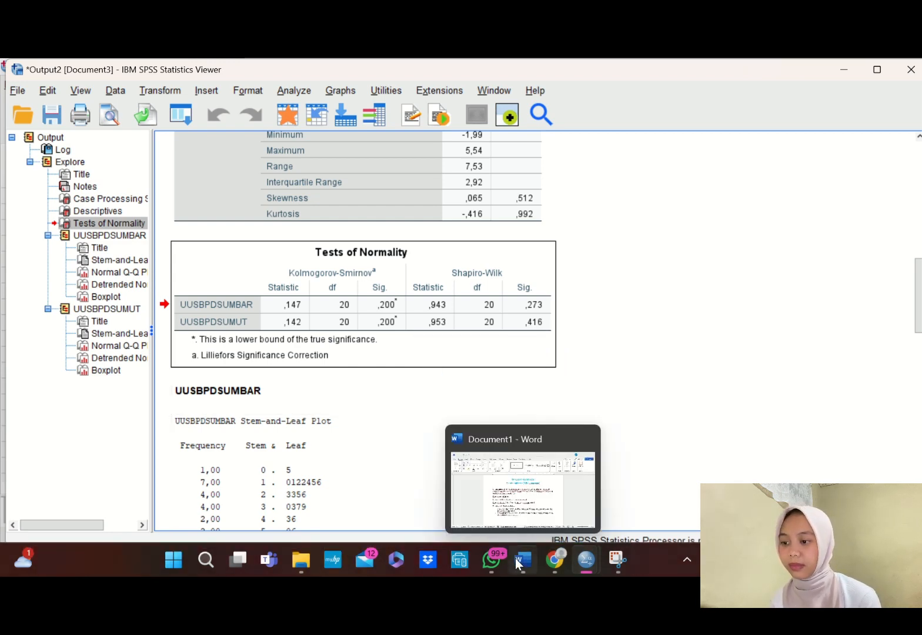
pyautogui.moveTo(527, 509)
pyautogui.click(527, 510)
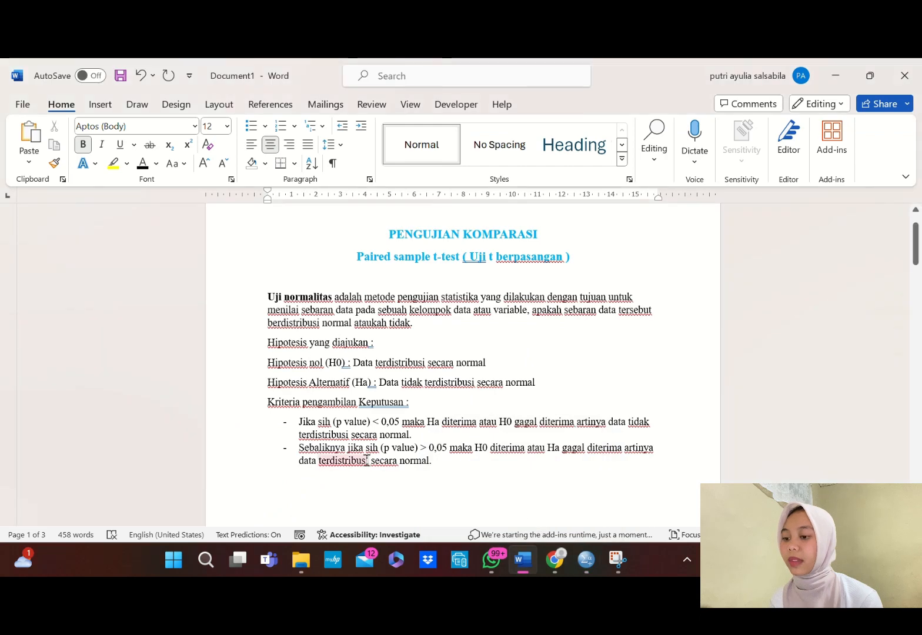
pyautogui.click(469, 466)
pyautogui.click(381, 483)
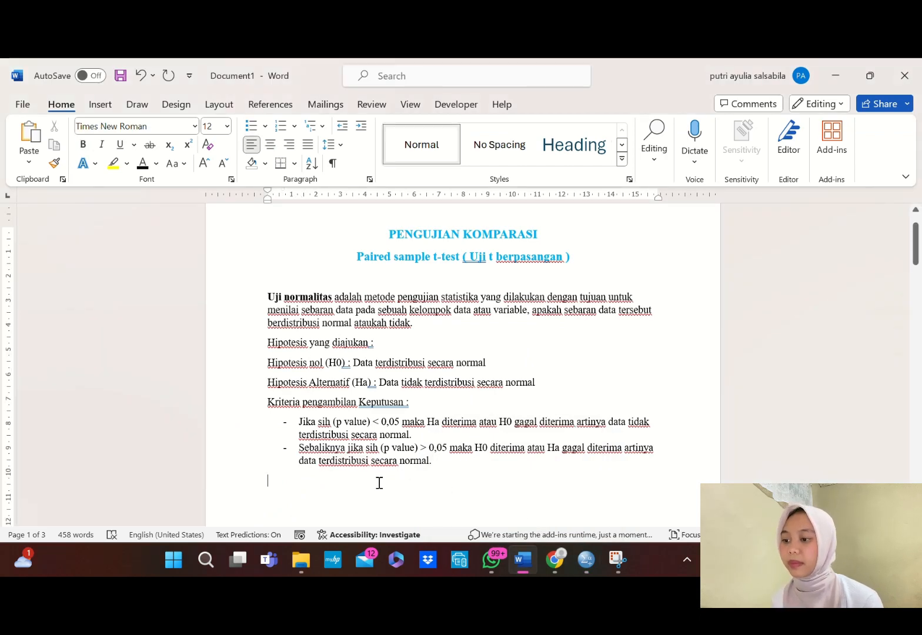
pyautogui.rightClick(267, 483)
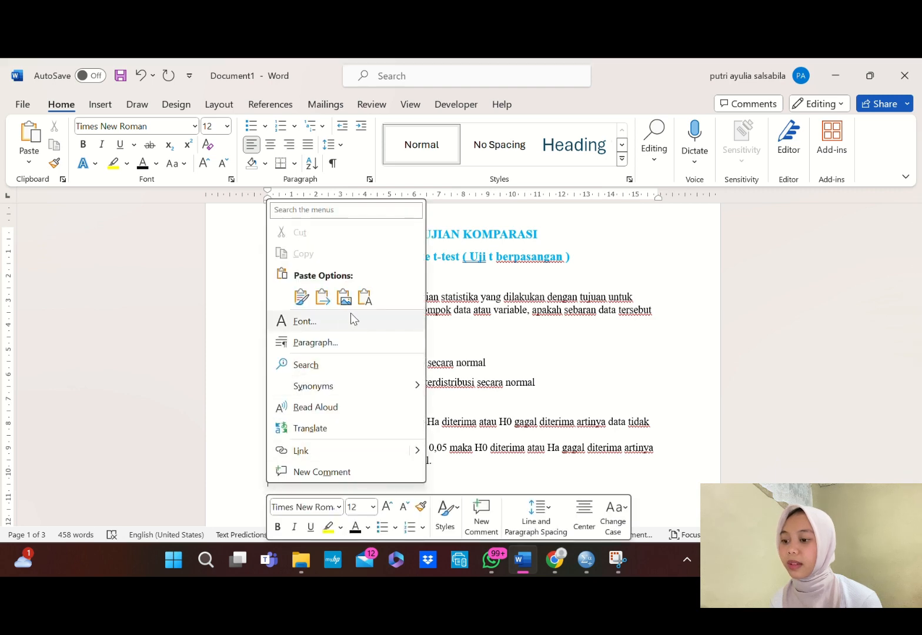
pyautogui.click(346, 298)
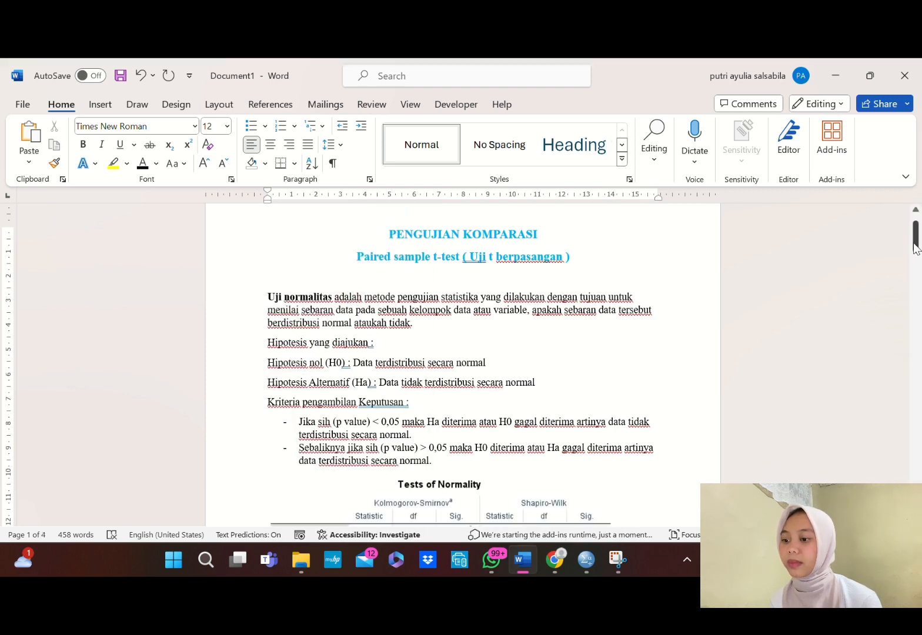
# - Start a new paragraph beneath the pasted Tests of Normality picture, leaving blank space above the Uji paired sample t test heading
pyautogui.moveTo(916, 247); pyautogui.dragTo(915, 268)
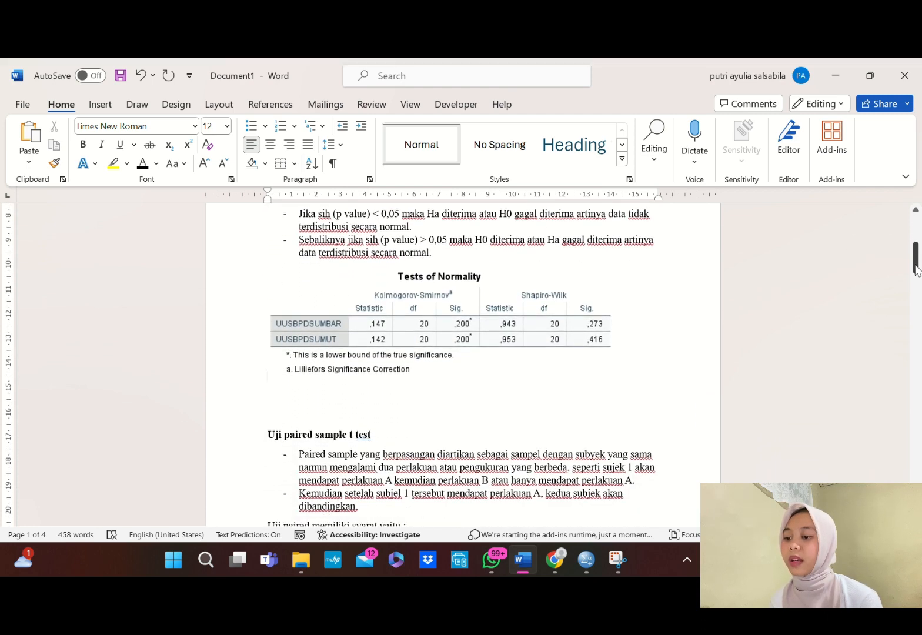
pyautogui.click(590, 332)
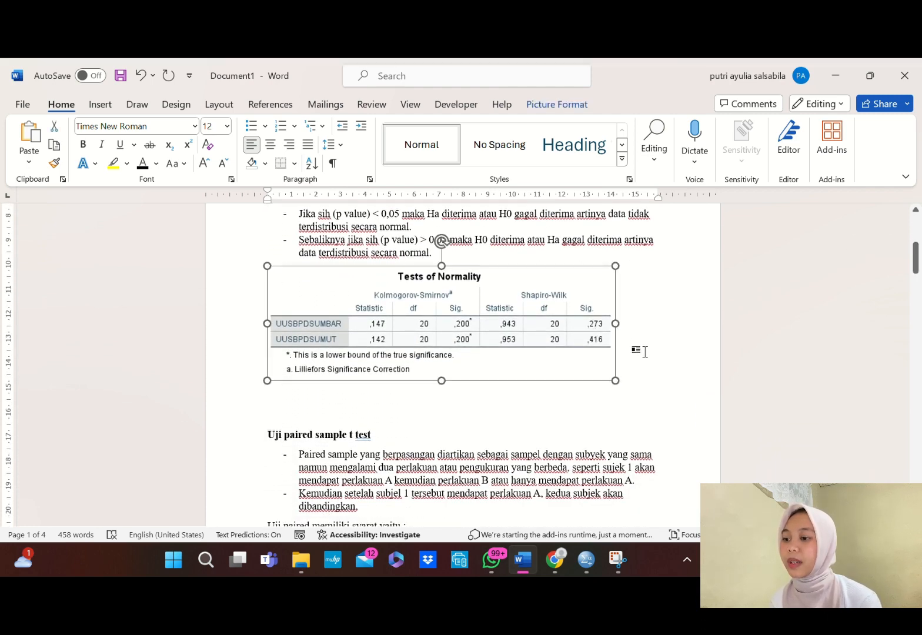
pyautogui.click(644, 351)
pyautogui.click(519, 332)
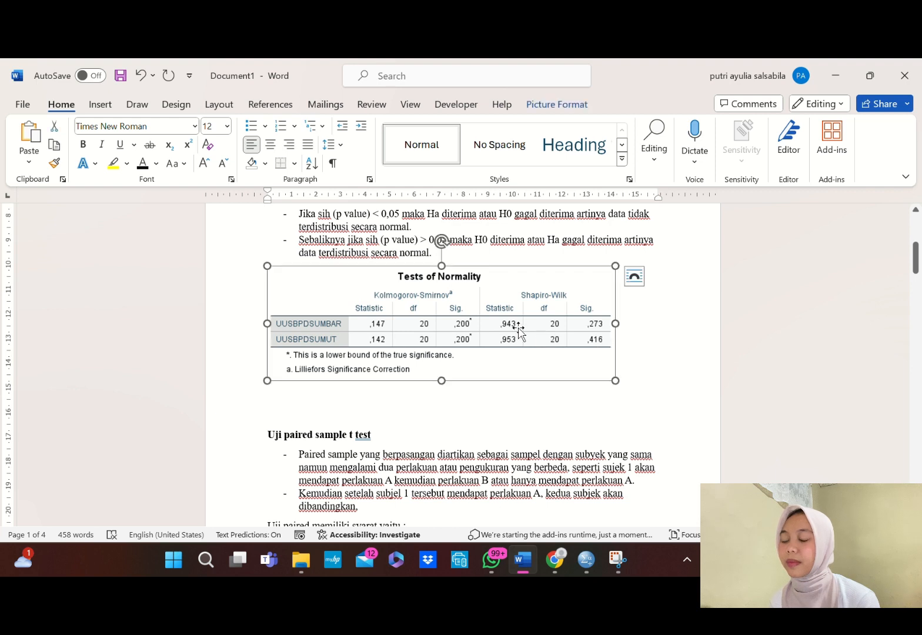
pyautogui.moveTo(519, 333); pyautogui.dragTo(547, 332)
pyautogui.click(665, 355)
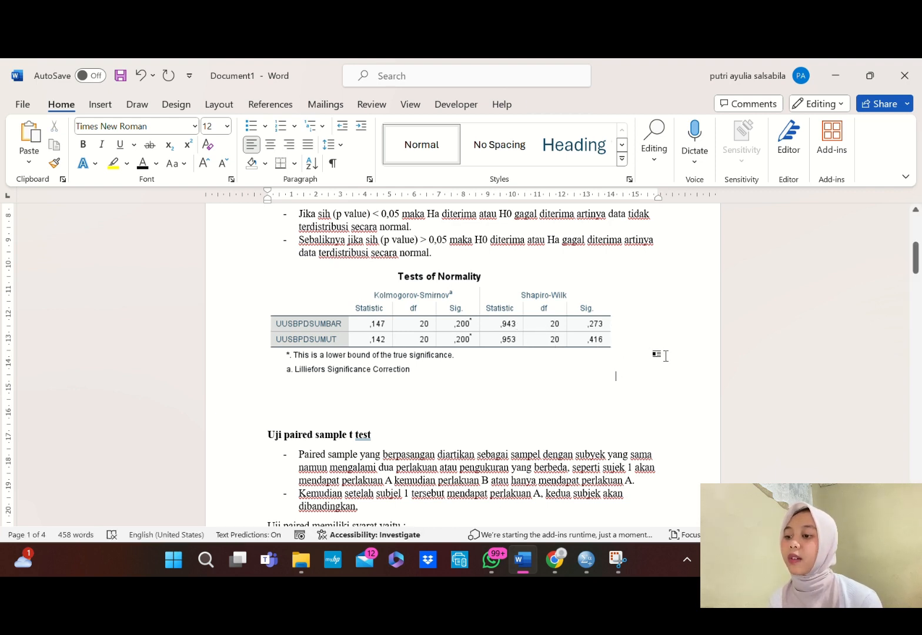
pyautogui.press('Return')
pyautogui.press('Return')
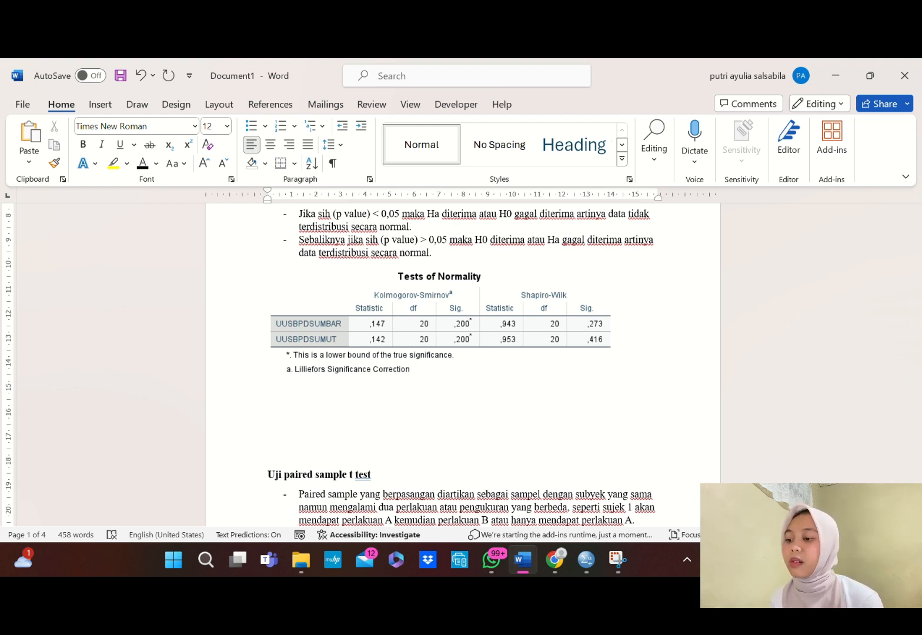
# - Begin the indented interpretation paragraph with "Pada output test of normality diatas terlihat bahwa nilai sig (p value"
pyautogui.write('Pa')
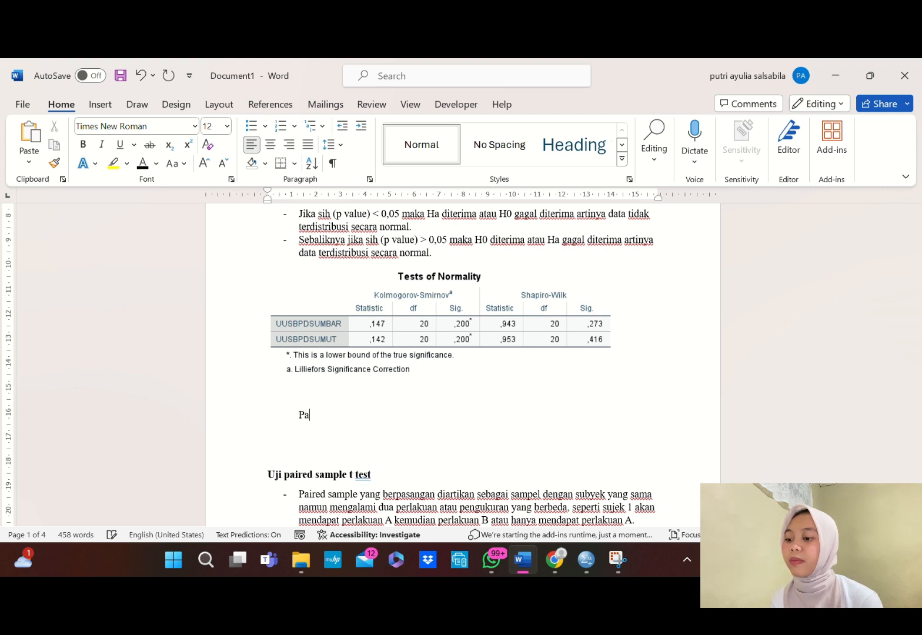
pyautogui.write('da output')
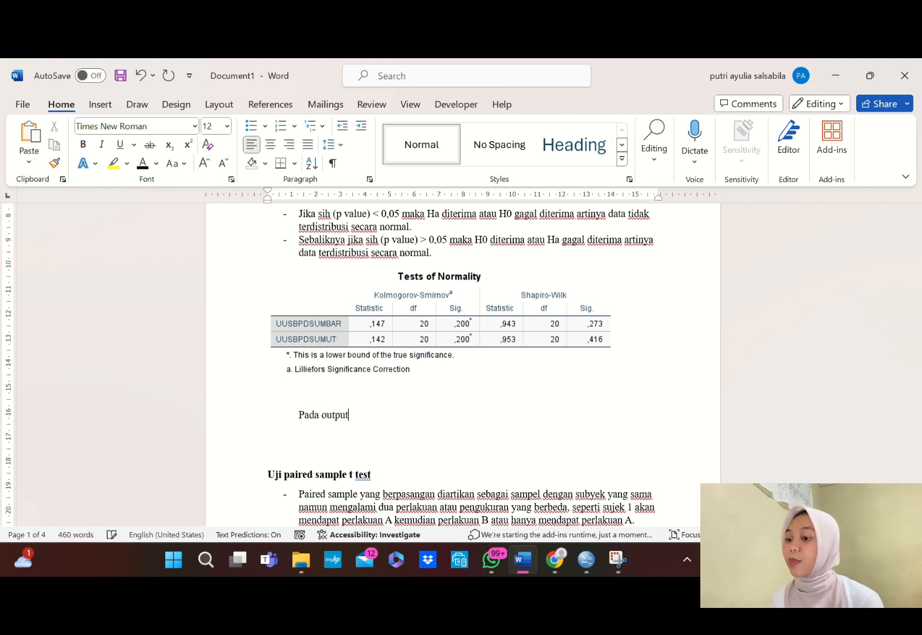
pyautogui.write(' test of n')
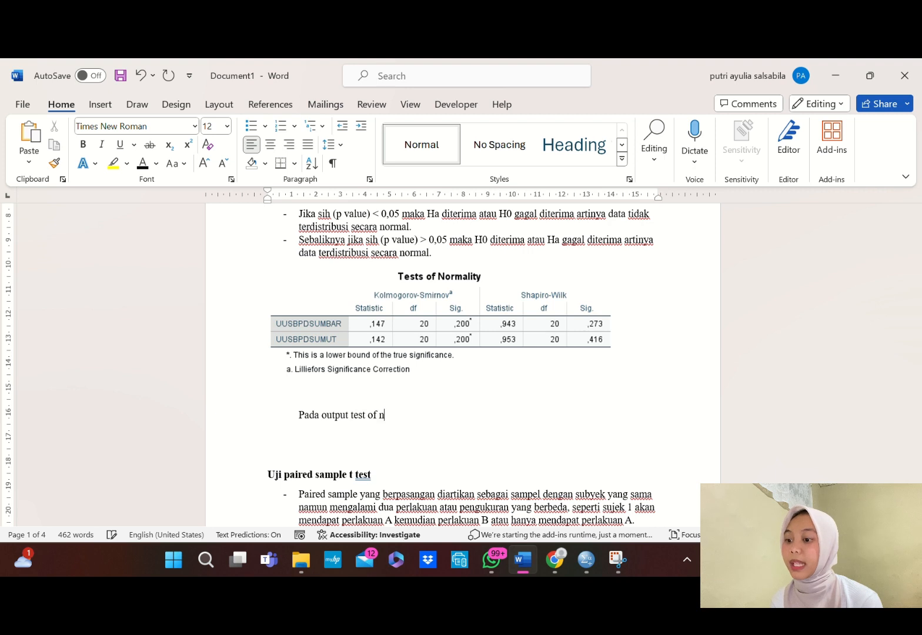
pyautogui.write('ormality di')
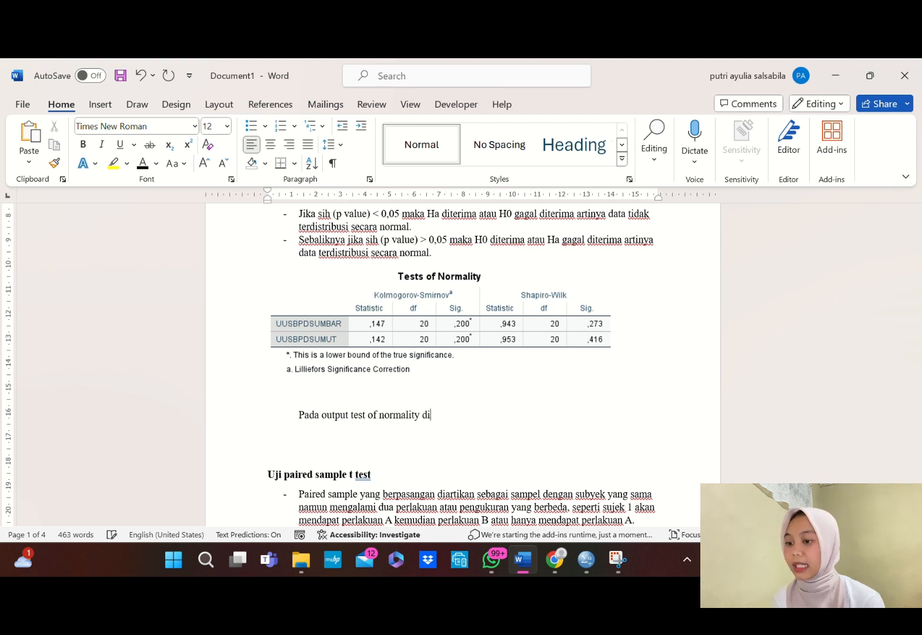
pyautogui.write('atas terlihat b')
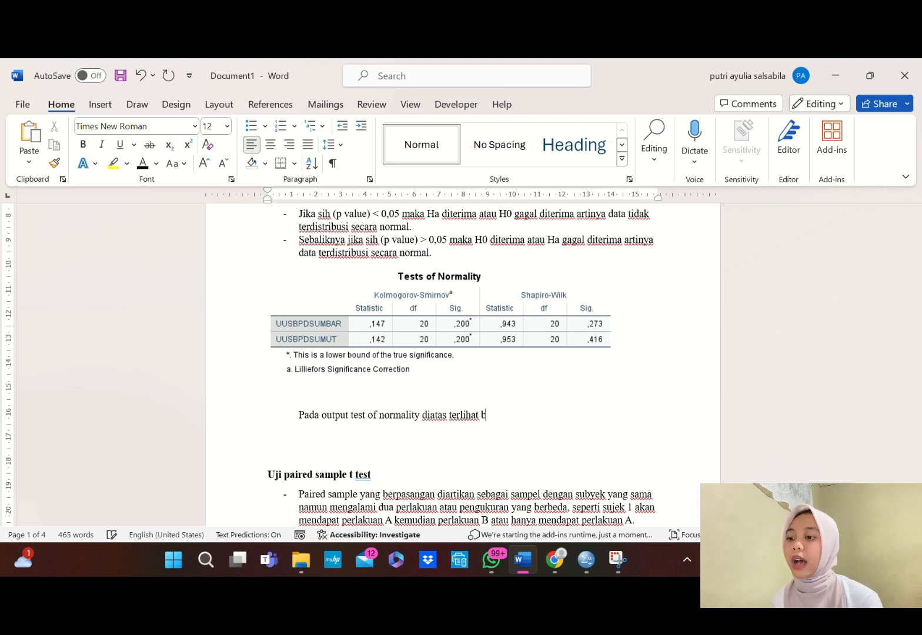
pyautogui.write('ahwa nilai sih(p')
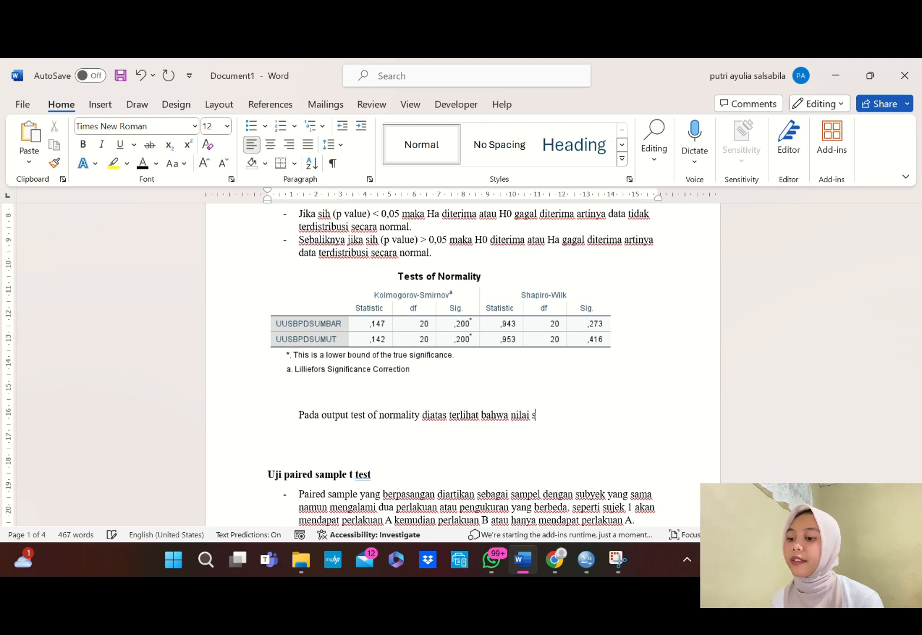
pyautogui.press('BackSpace')
pyautogui.press('BackSpace')
pyautogui.press('BackSpace')
pyautogui.write('g (p v')
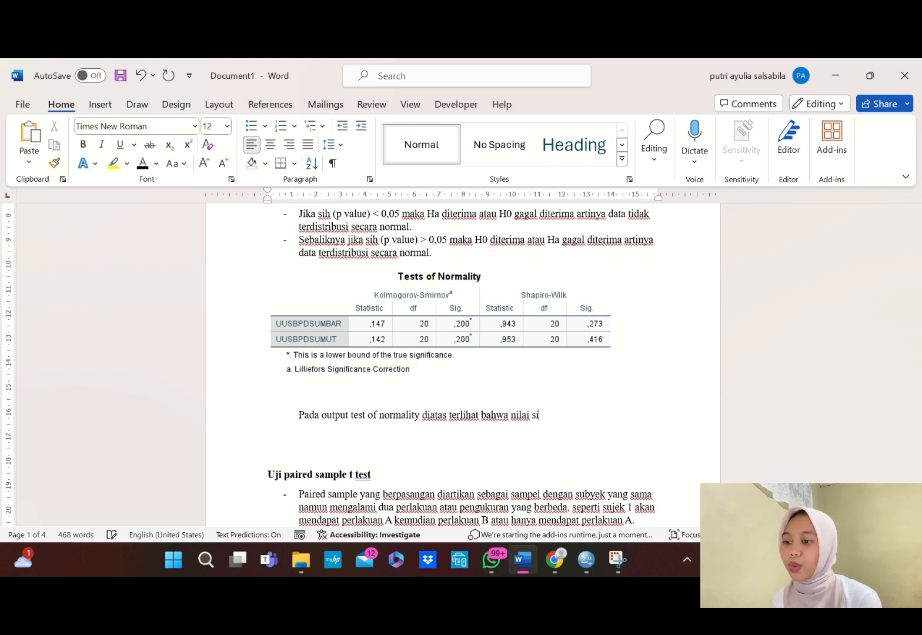
pyautogui.write('alue')
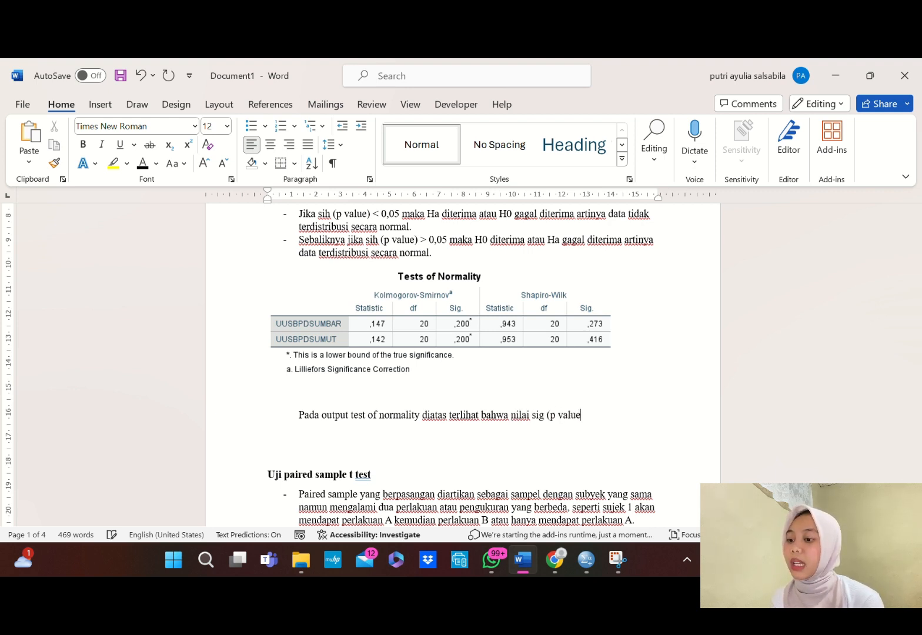
# - Continue the interpretation sentence after "(p value" with ") daro Kolmogorov Smirnov"
pyautogui.write(') daro')
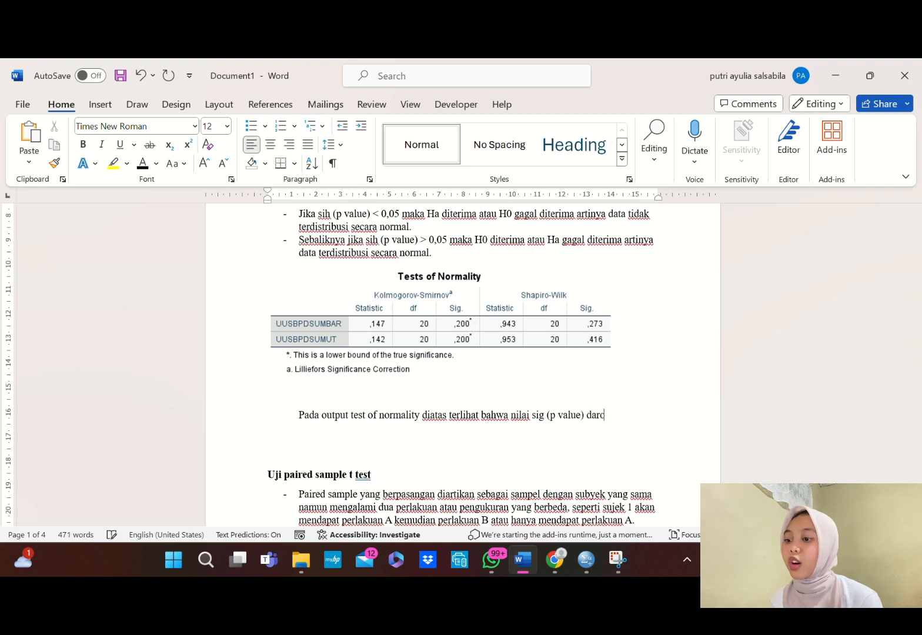
pyautogui.write(' kolmog')
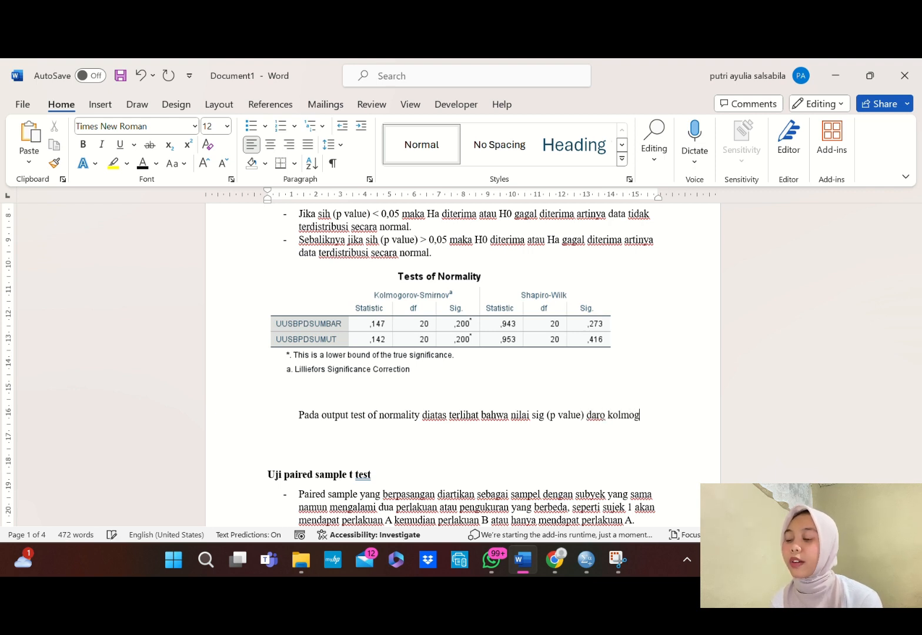
pyautogui.write('oro')
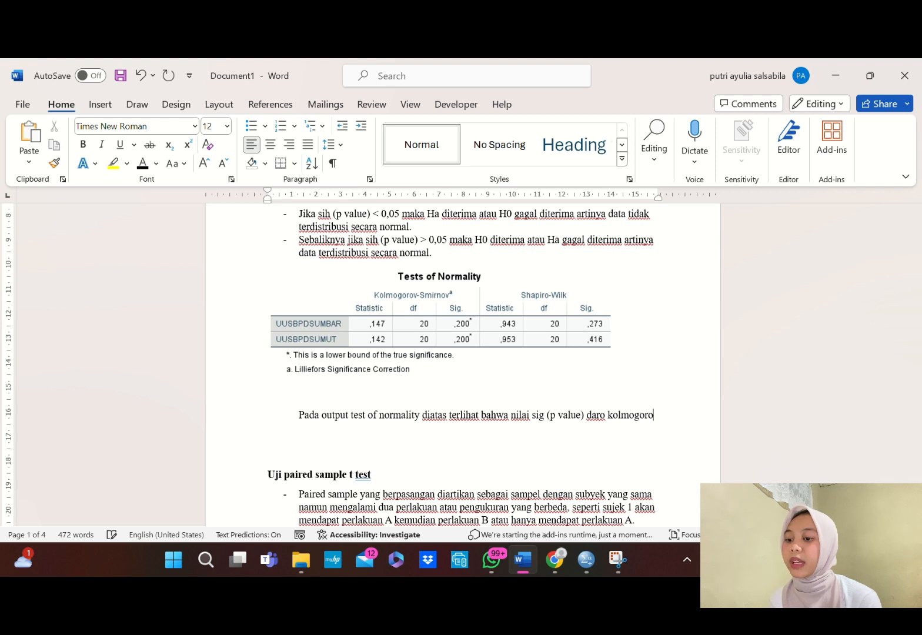
pyautogui.write('v smir')
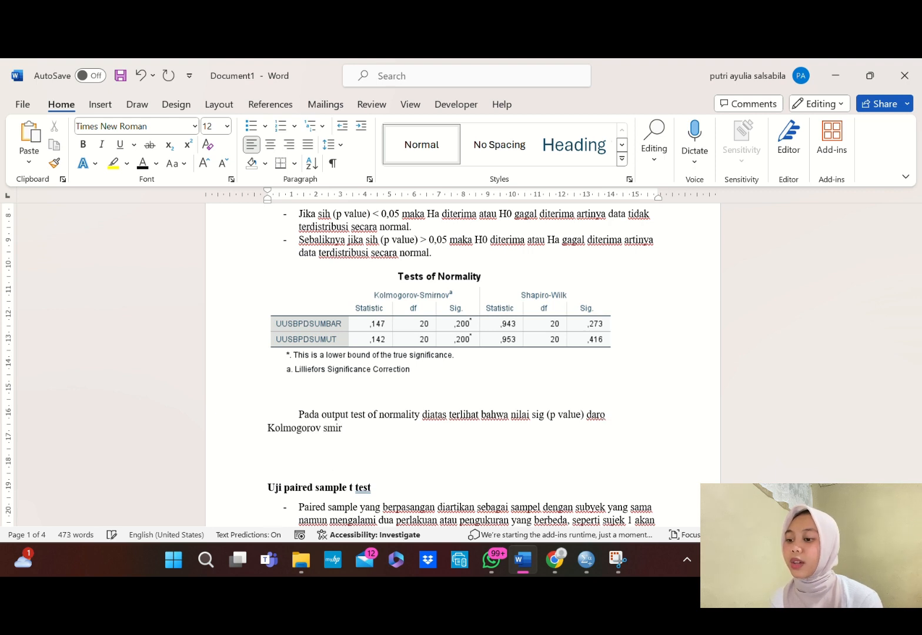
pyautogui.write('nov')
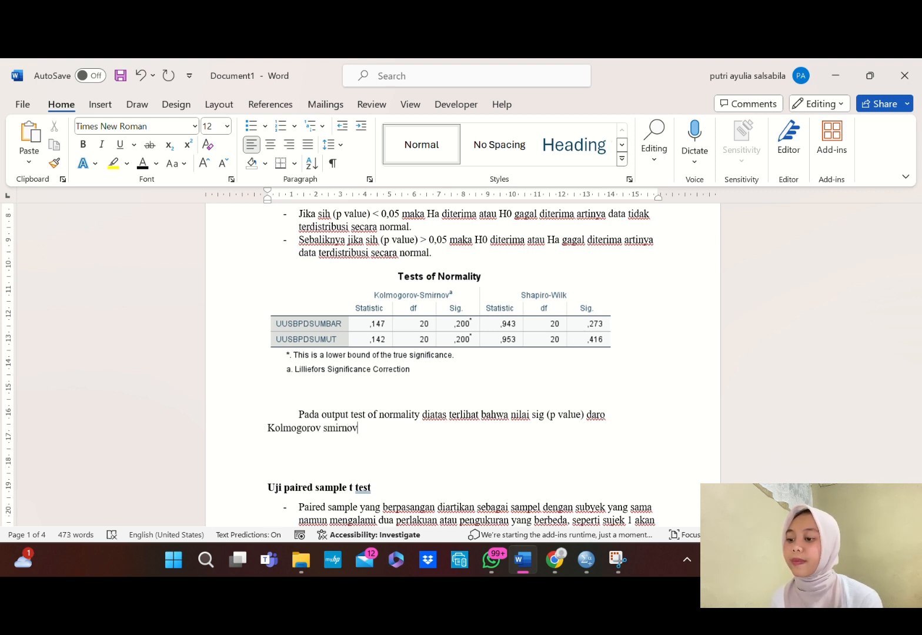
# - Add the Kolmogorov Smirnov significance values in parentheses: "(UUSBPDSUMBAR sebesar 0,200, UUSBPDSUMUT sebesar 0,200"
pyautogui.write(' (UUSB')
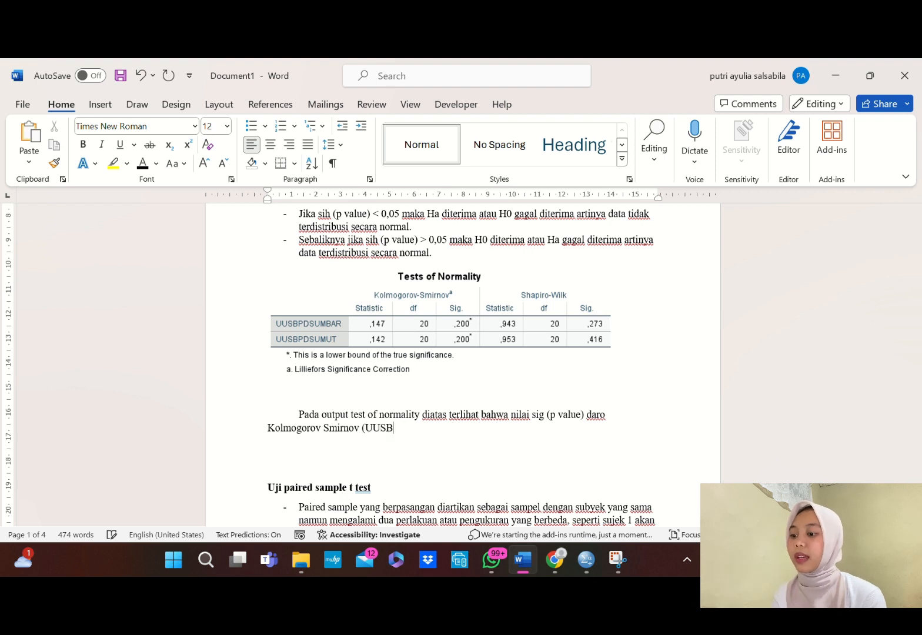
pyautogui.write('PDSUMBAR')
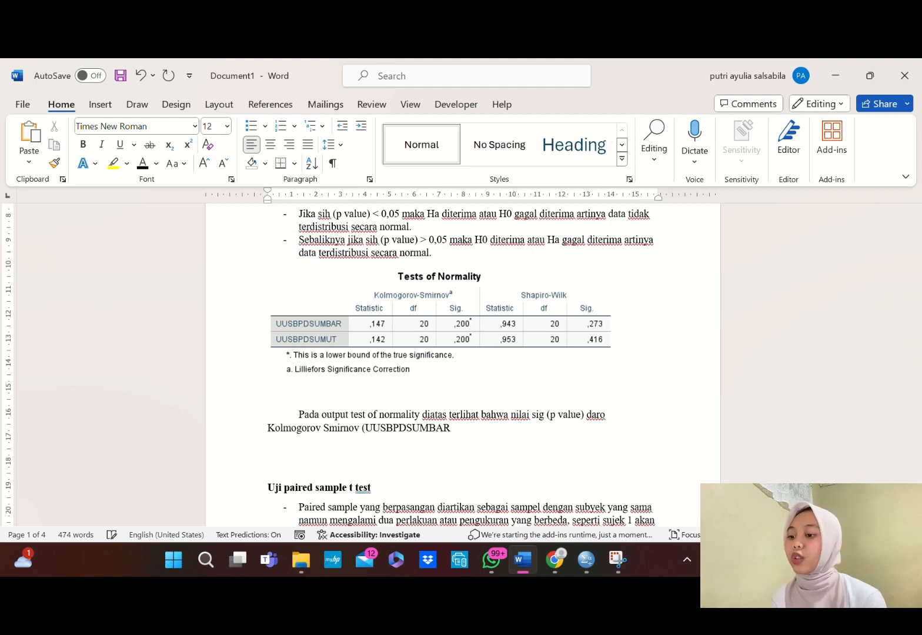
pyautogui.write(' sebesar')
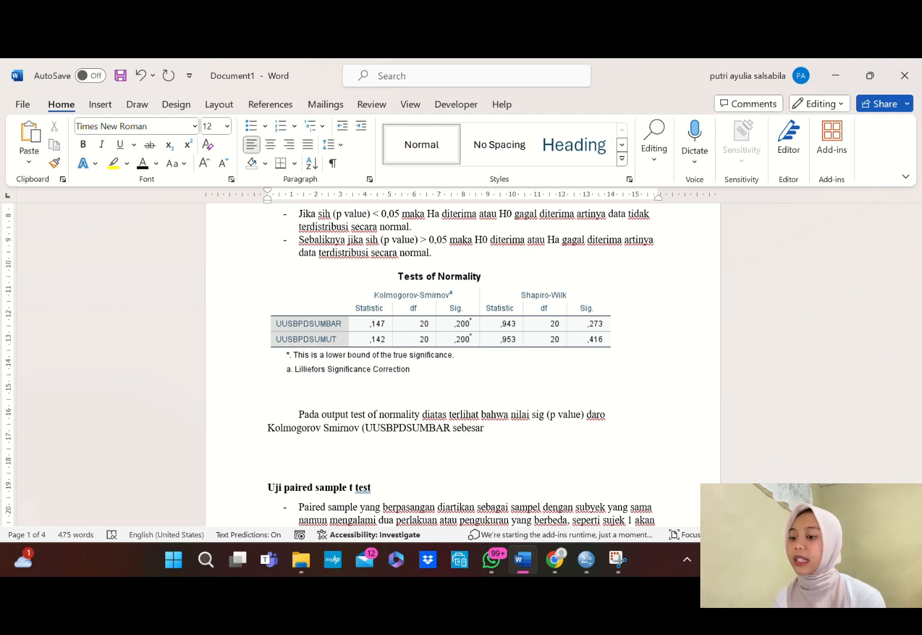
pyautogui.write(' 0,200')
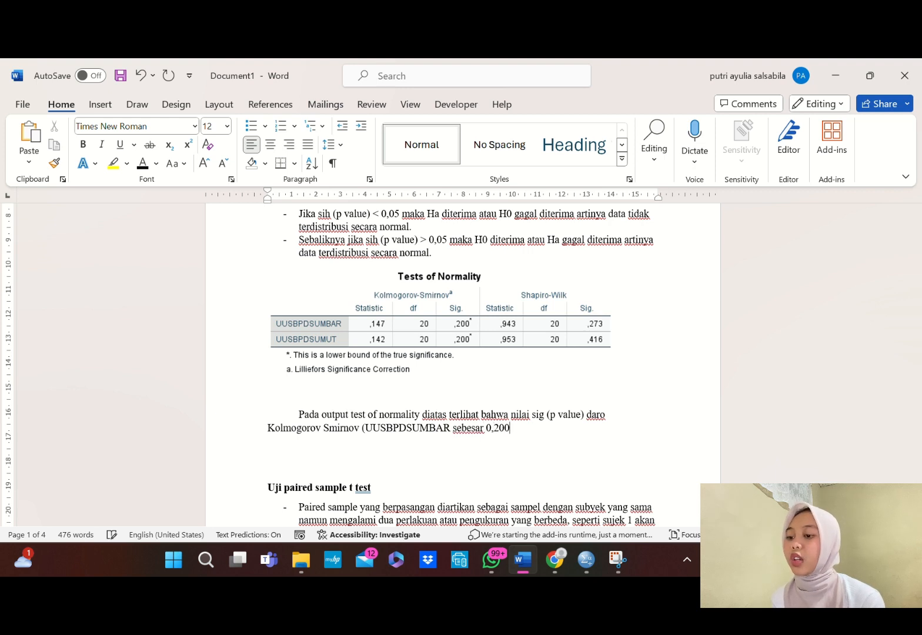
pyautogui.write(', UU')
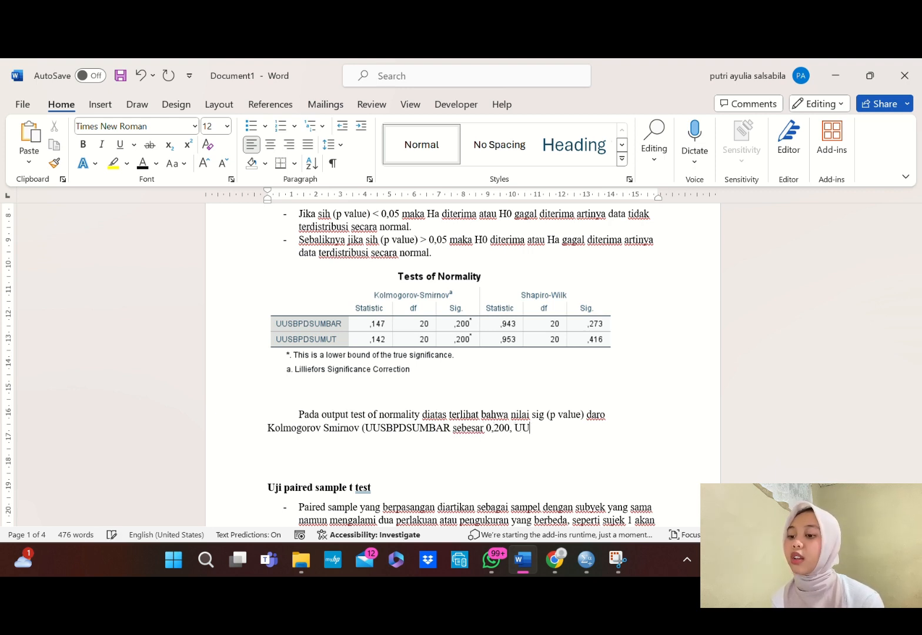
pyautogui.write('SBPDSU')
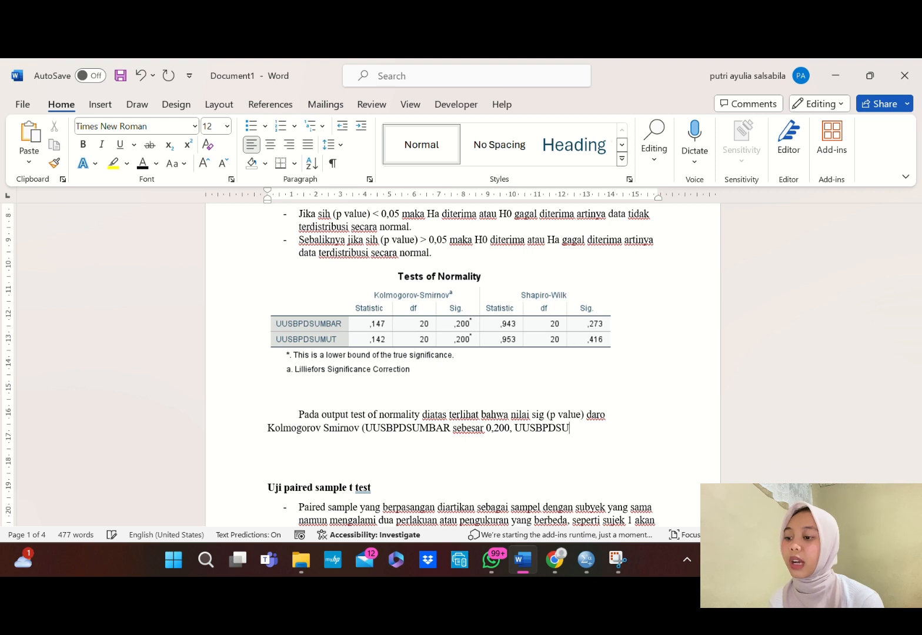
pyautogui.write('MUT sebesar ')
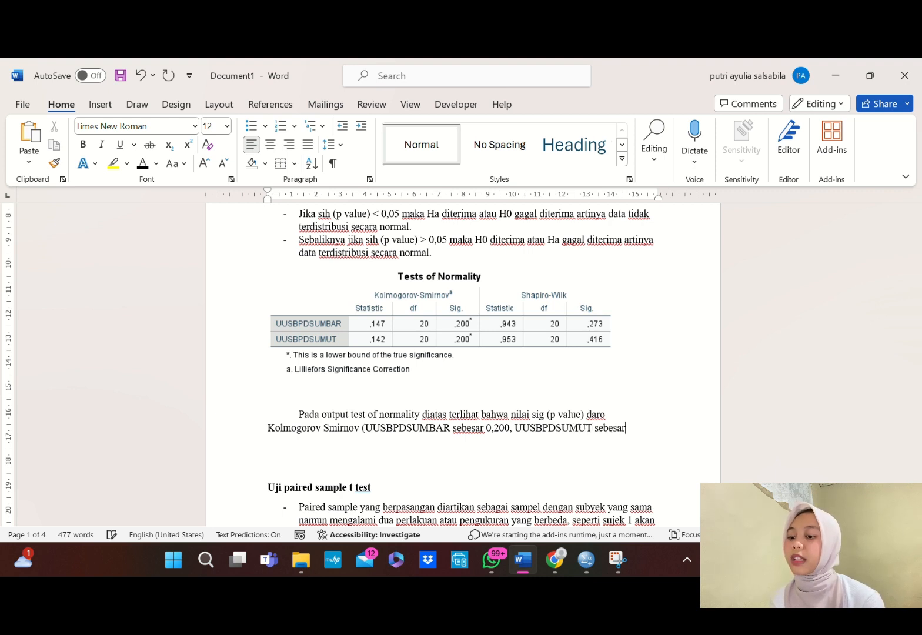
pyautogui.write('0,200')
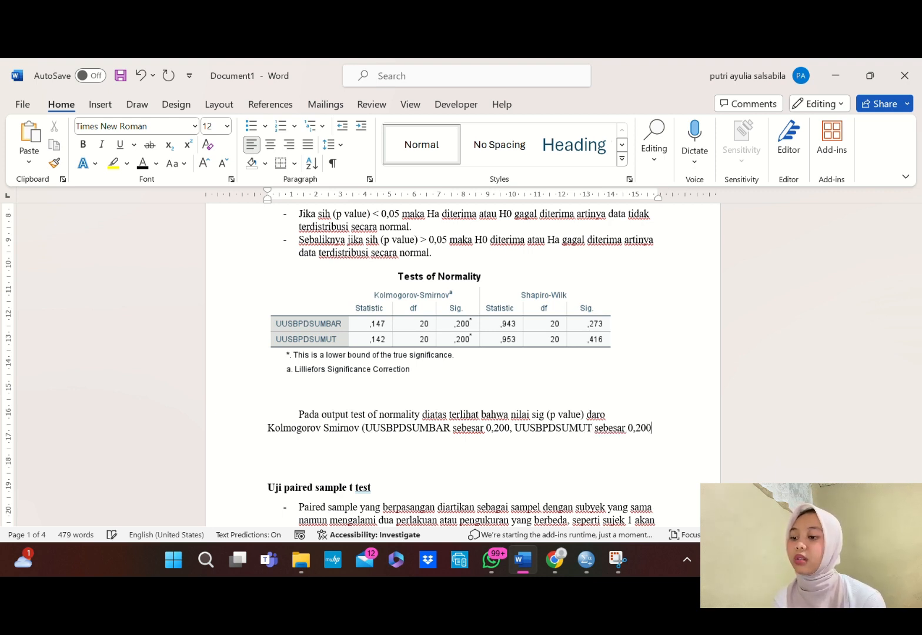
# - Close the parenthesis and add the Shapiro-Wilk values: "dan Shapiro wilk (UUSBPDSUMBAR sebesar 0,273, UUSBPDSUMUT sebesar 0,416_"
pyautogui.write(') dan shapi')
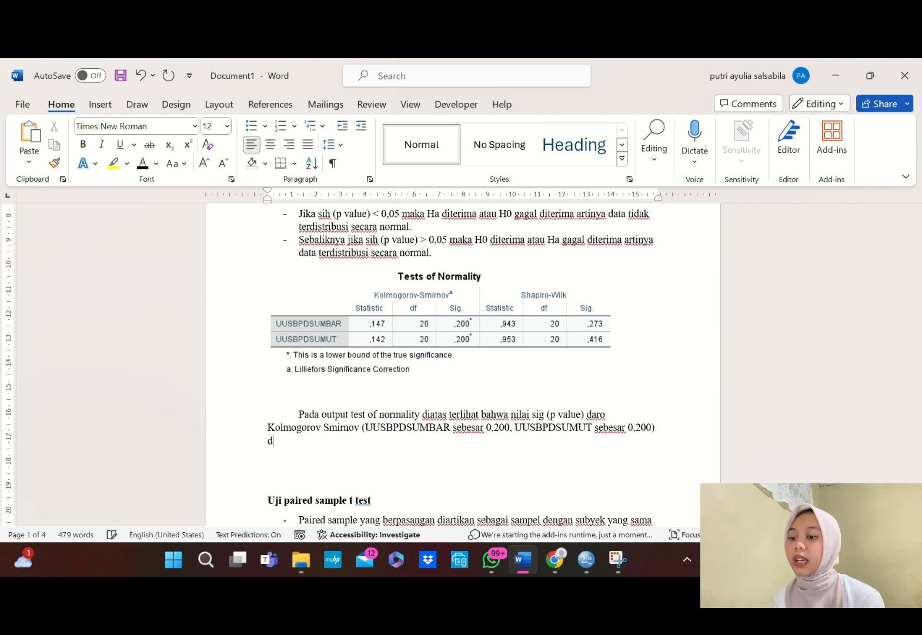
pyautogui.write('ro')
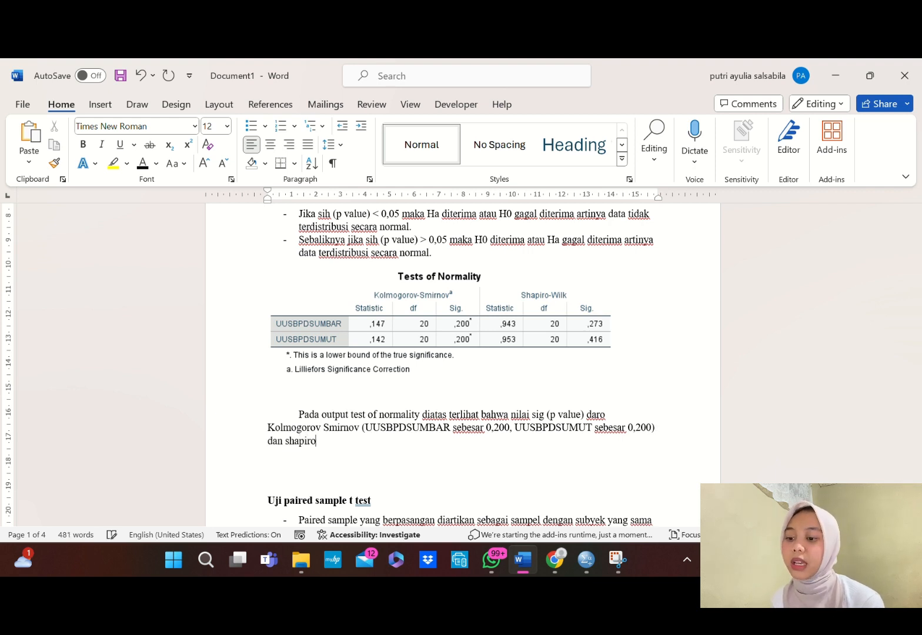
pyautogui.write(' wilk (')
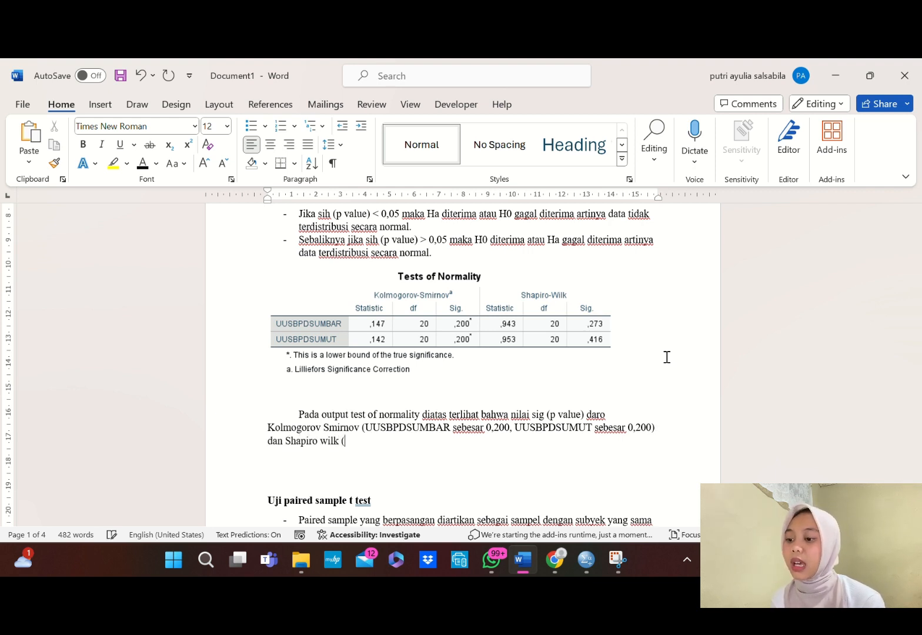
pyautogui.write('UUSBPDSU')
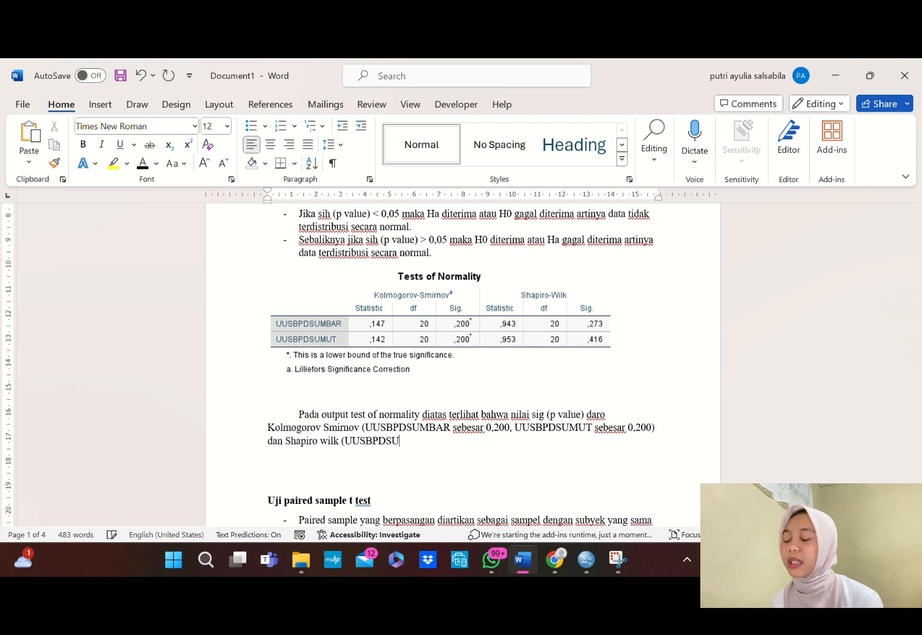
pyautogui.write('MBAR sebesa')
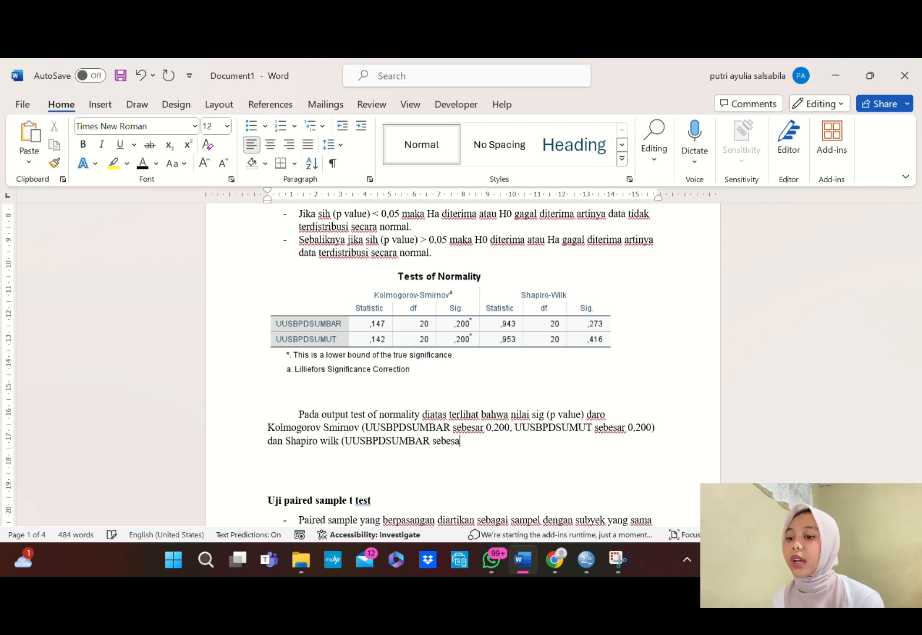
pyautogui.write('r 0,273')
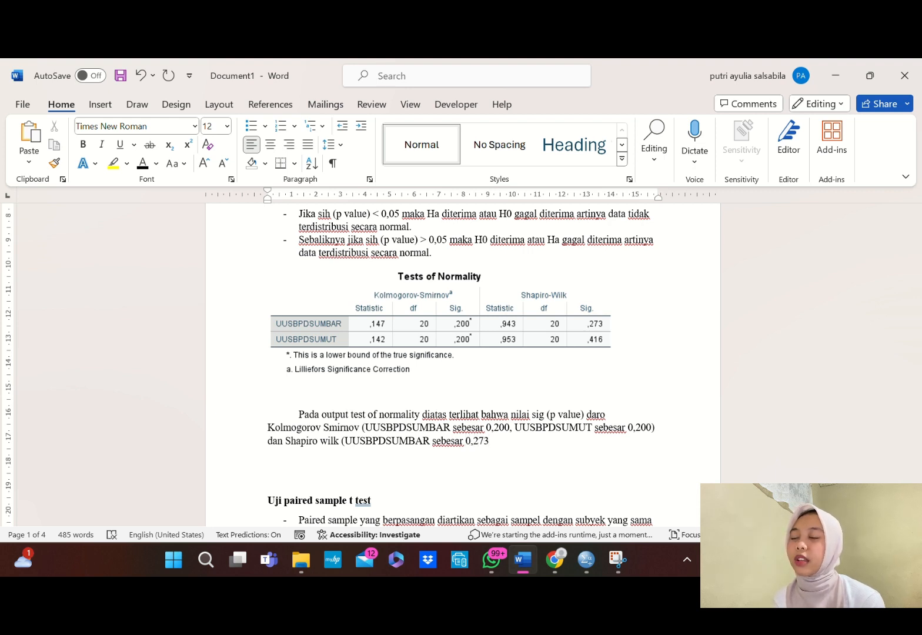
pyautogui.write(', UU')
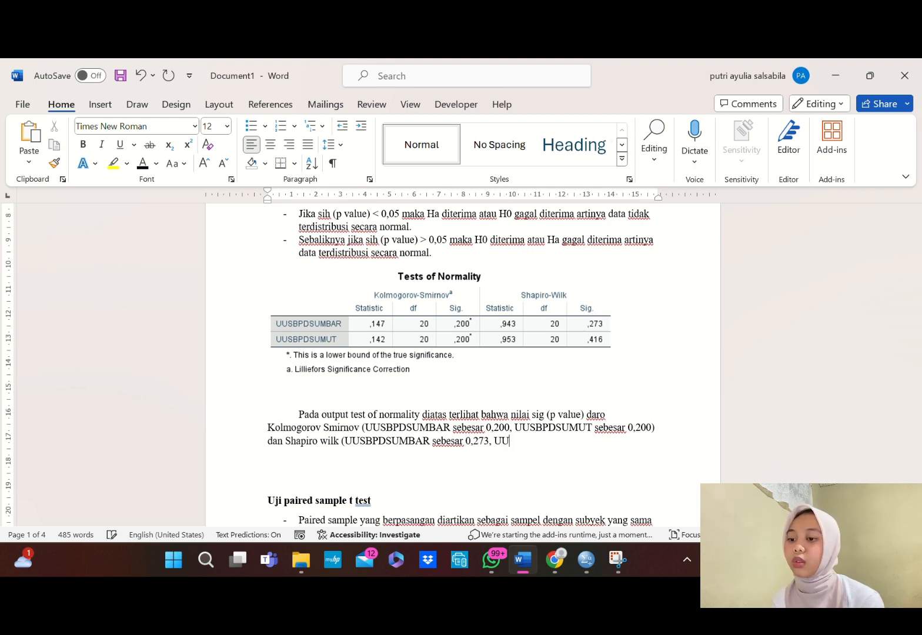
pyautogui.write('SBPDSUMUT')
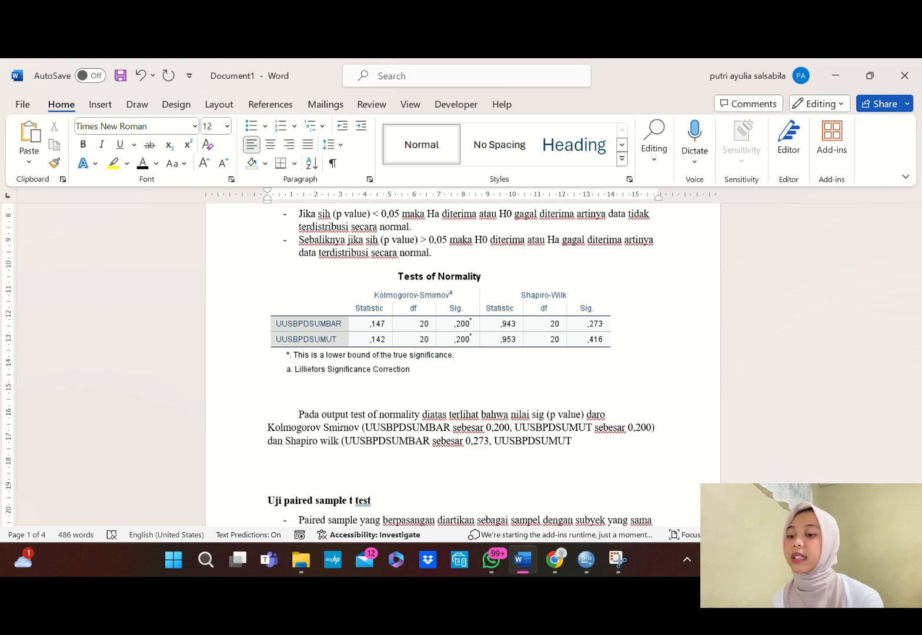
pyautogui.write(' sebesar 0,')
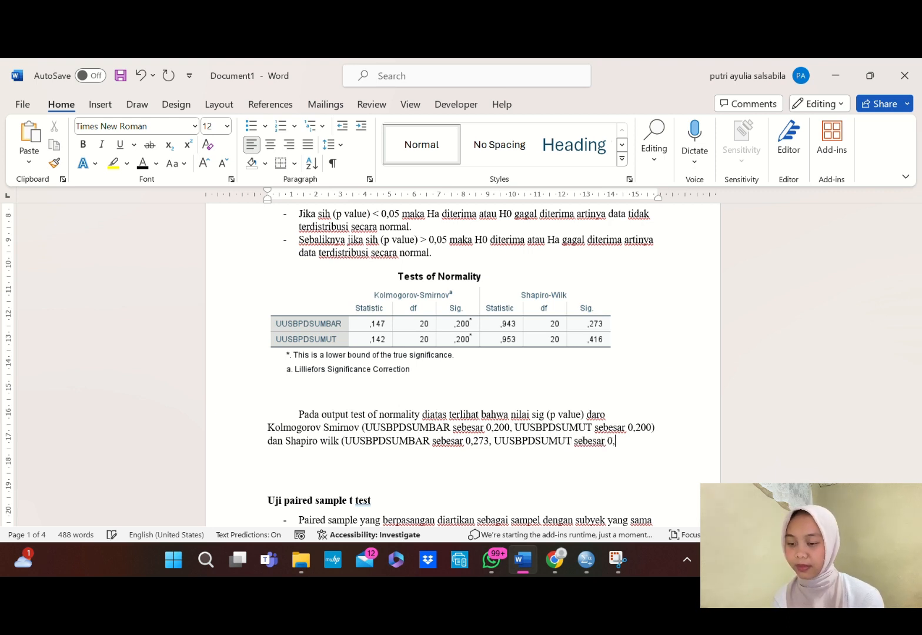
pyautogui.write('416_')
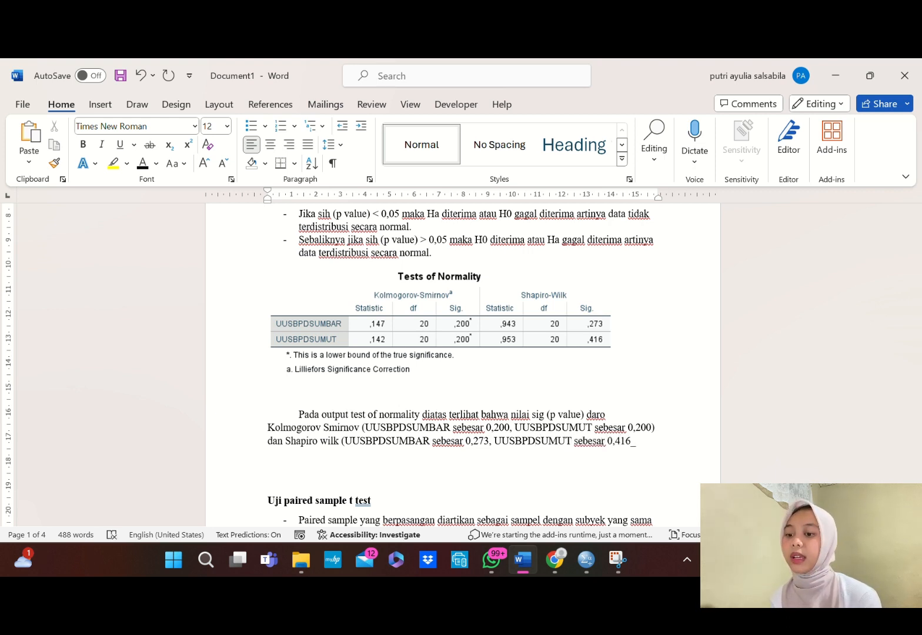
# - Finish the interpretation paragraph with "> 0,05 yang berarti H0 diterima artinya data terdistribusi normal."
pyautogui.write(' > 0,0')
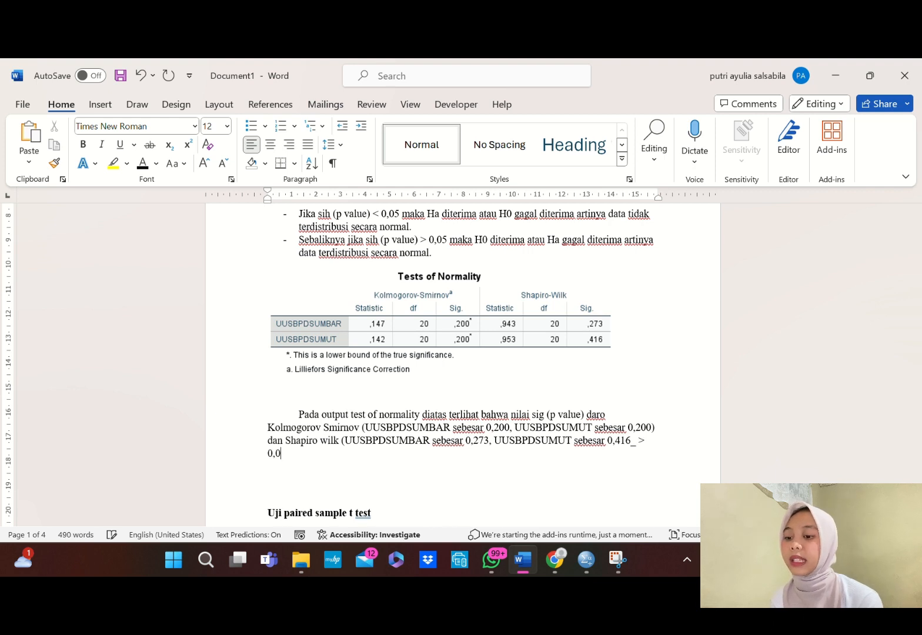
pyautogui.write('5 yang berart')
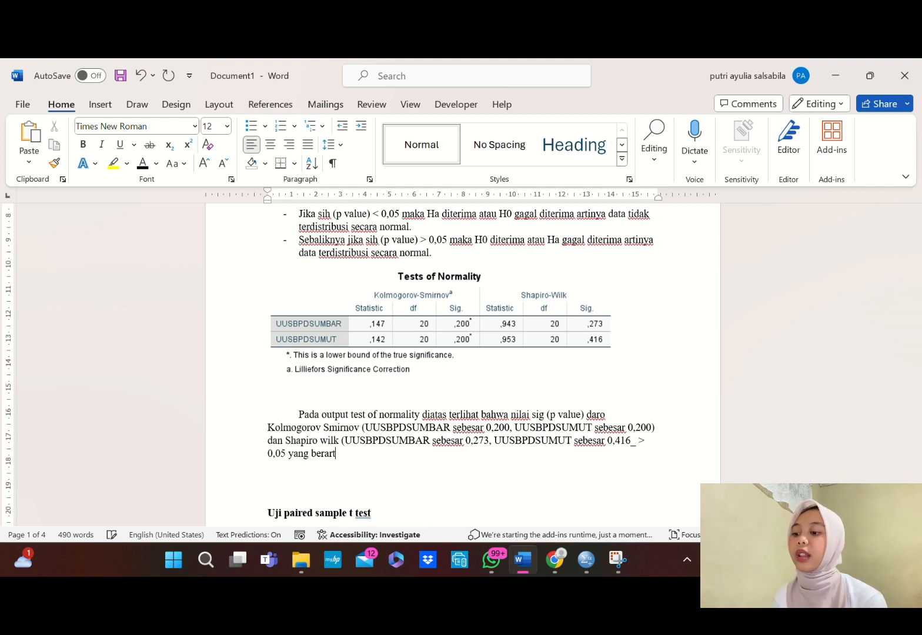
pyautogui.write('i h)')
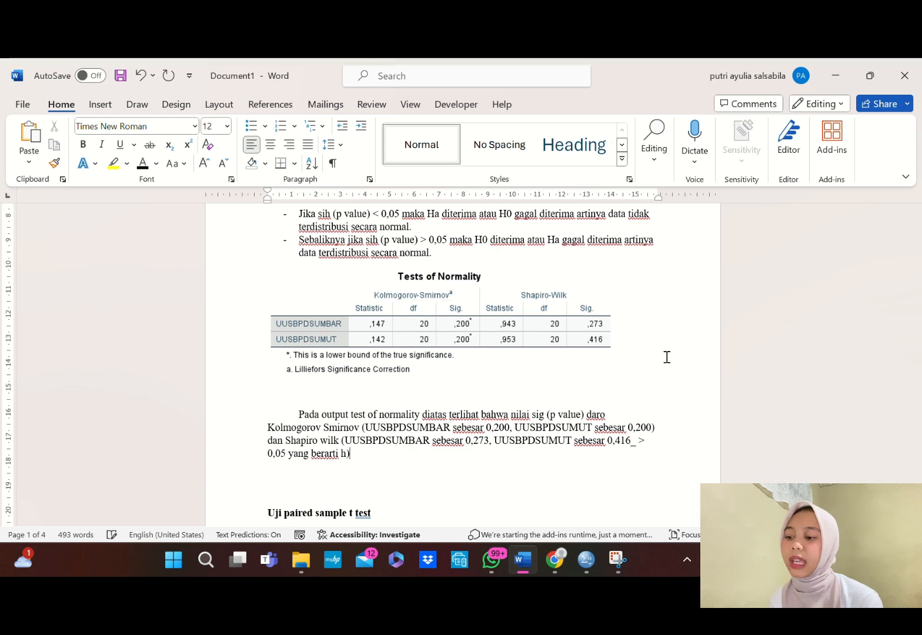
pyautogui.press('BackSpace')
pyautogui.write('H')
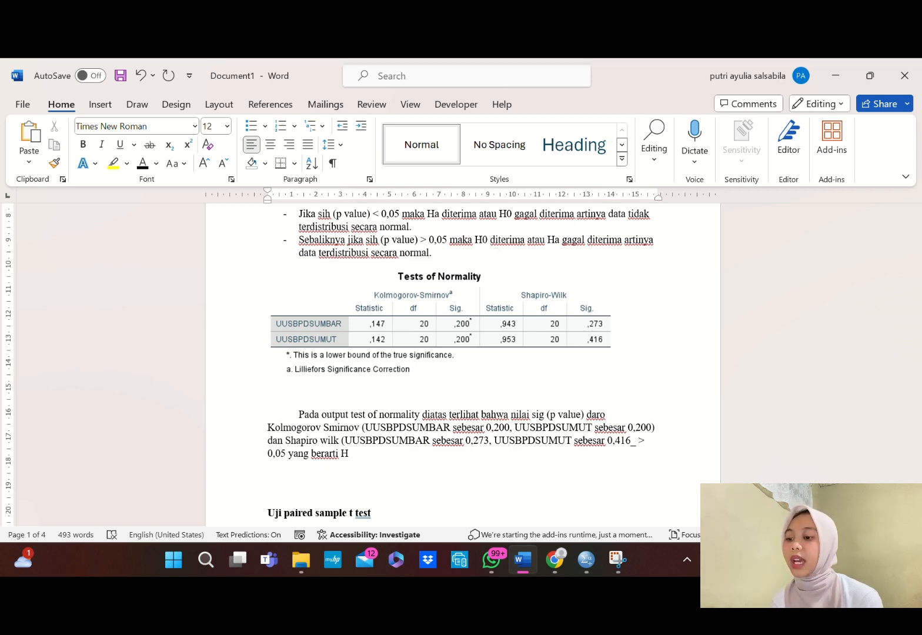
pyautogui.write('0 diterima ')
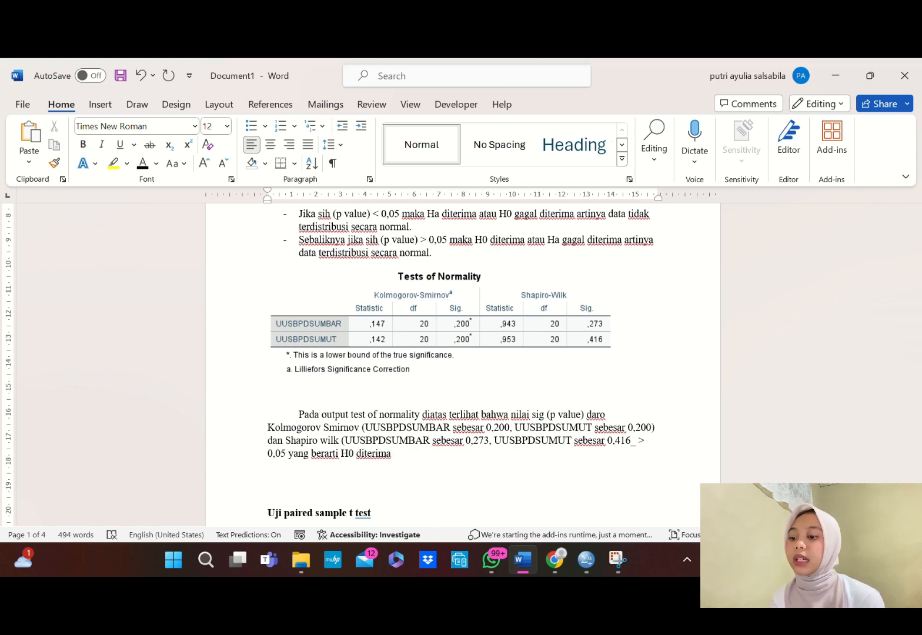
pyautogui.write('artin')
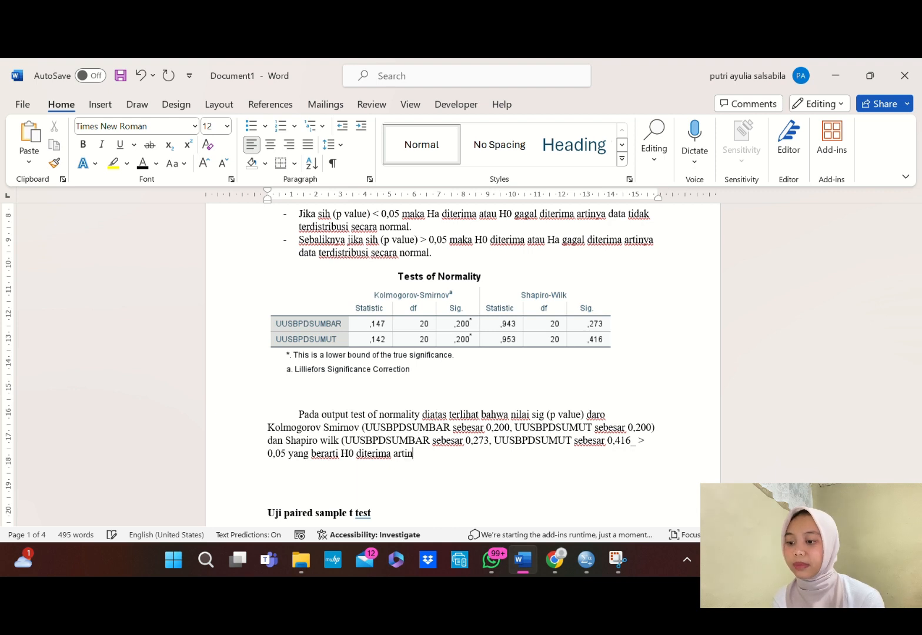
pyautogui.write('ya data')
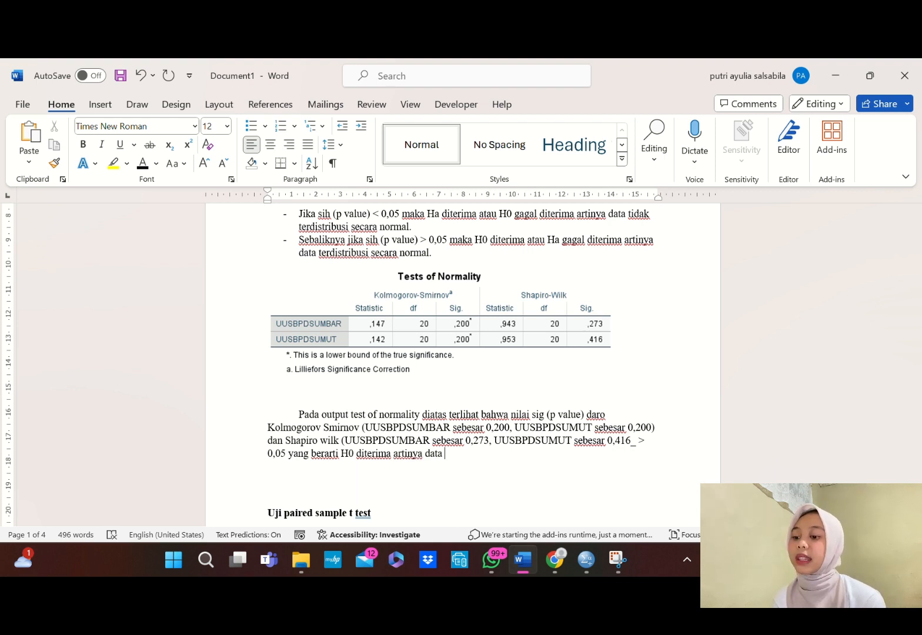
pyautogui.write(' terdistribusi normal')
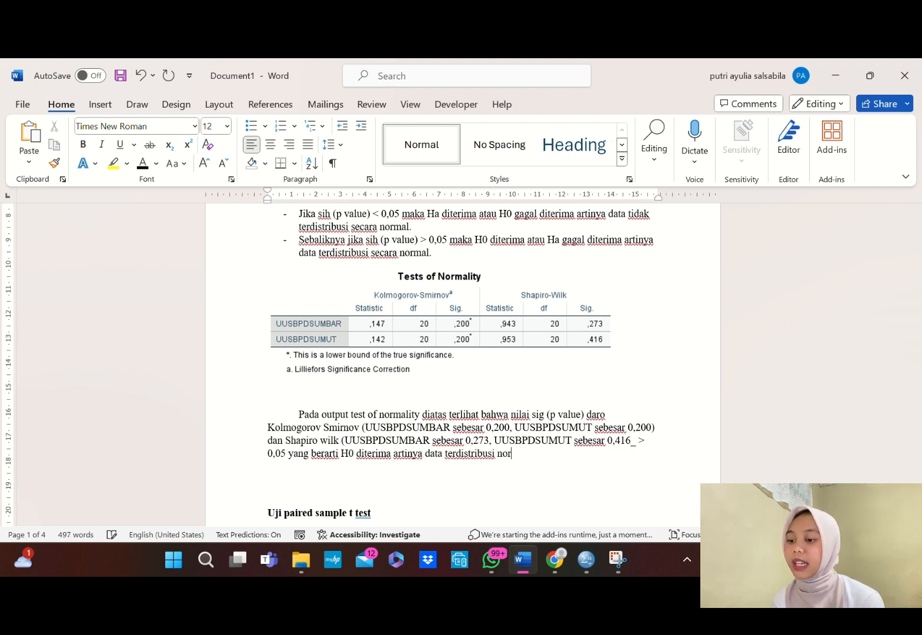
pyautogui.write('.')
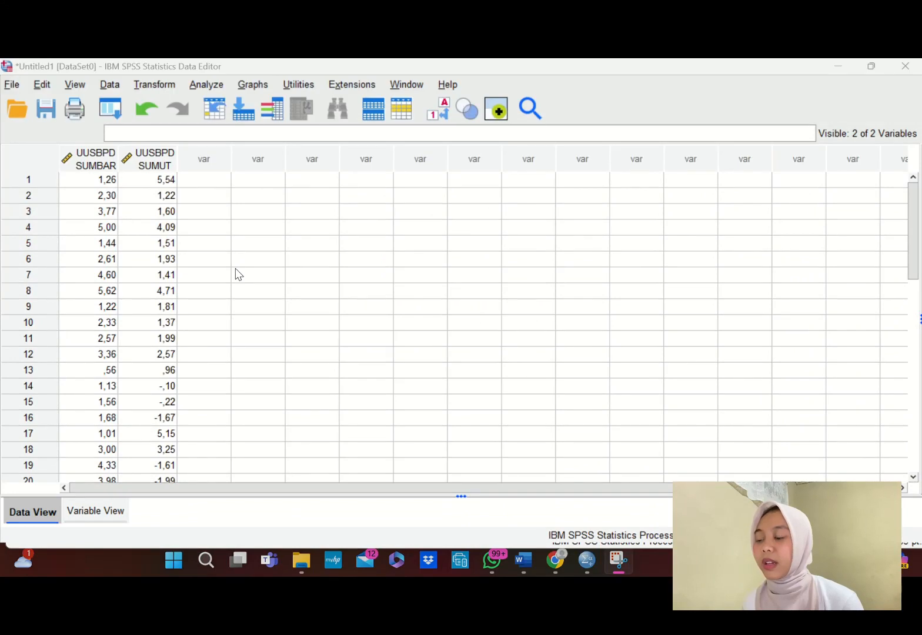
# - Run a Paired-Samples T Test with UUSBPDSUMBAR as the first variable and UUSBPDSUMUT as the second
pyautogui.click(217, 87)
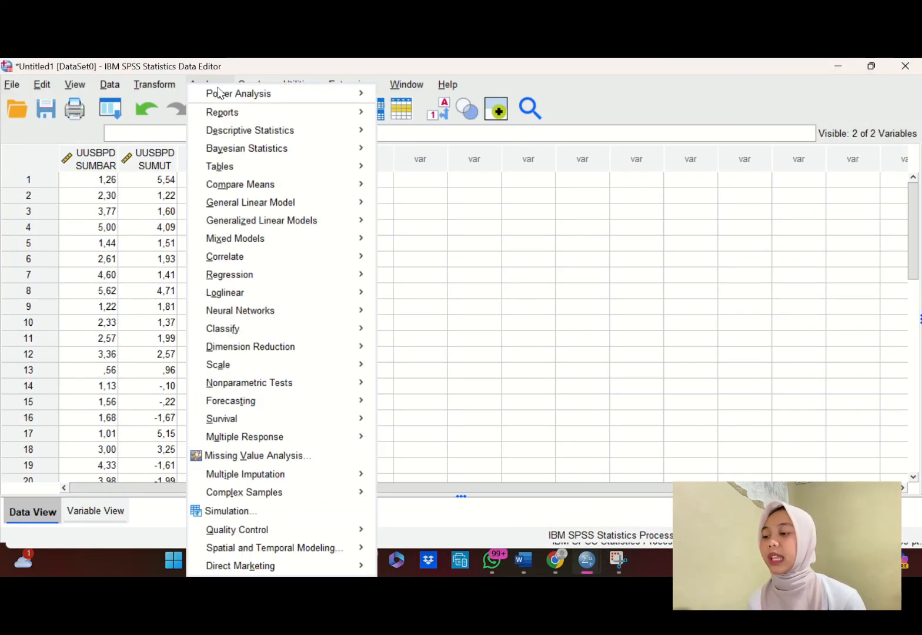
pyautogui.moveTo(276, 154)
pyautogui.moveTo(305, 194)
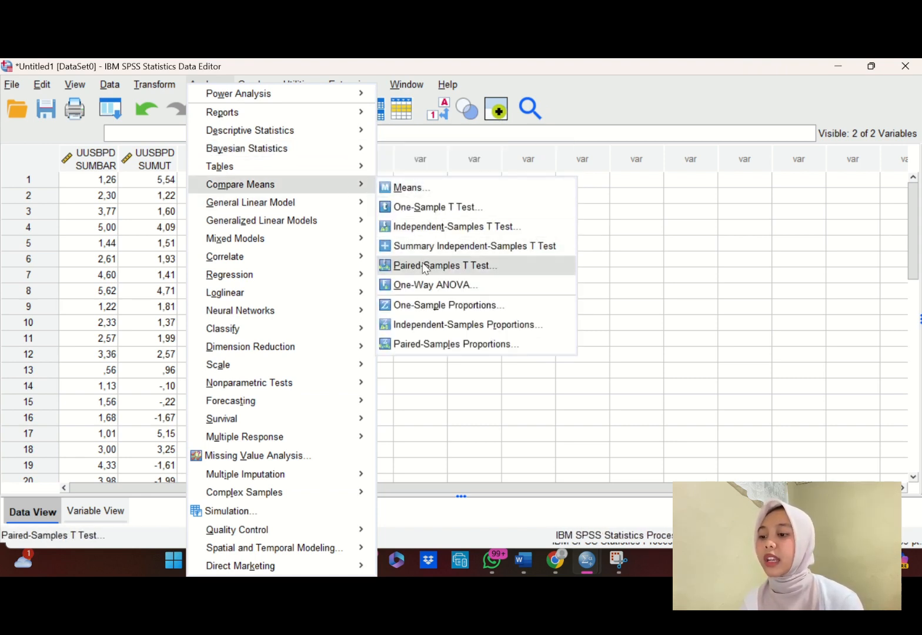
pyautogui.click(426, 266)
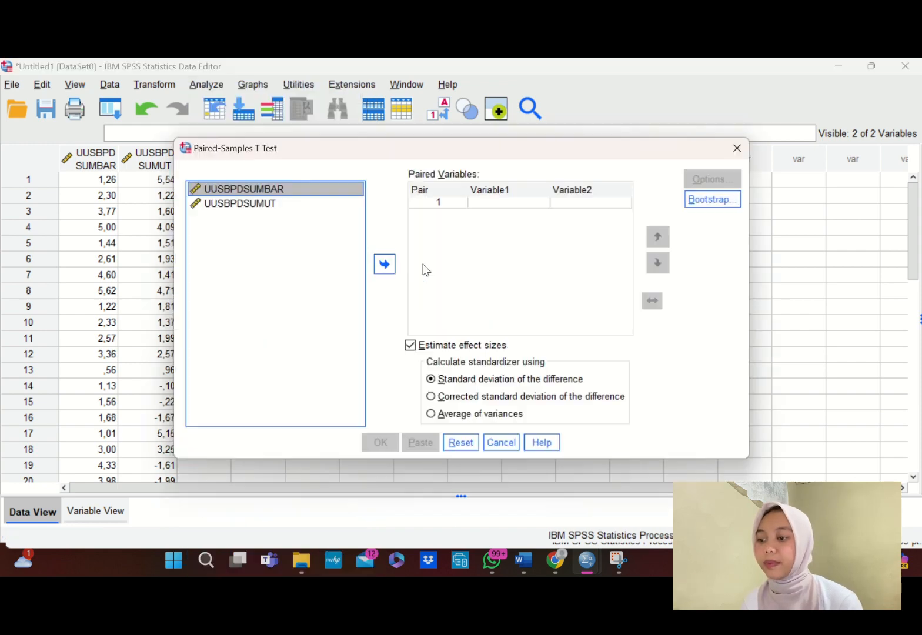
pyautogui.moveTo(327, 188); pyautogui.dragTo(489, 201)
pyautogui.click(325, 204)
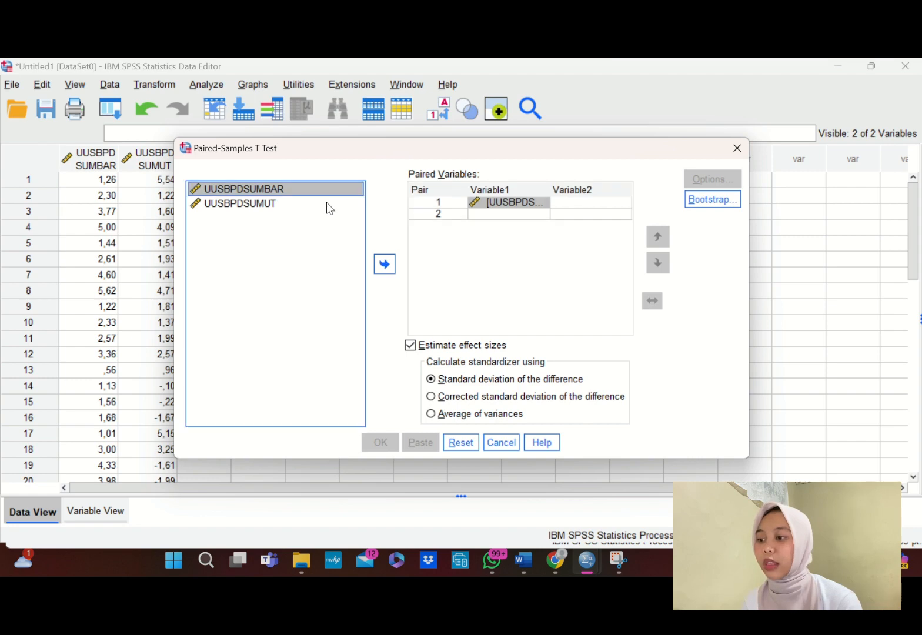
pyautogui.click(385, 265)
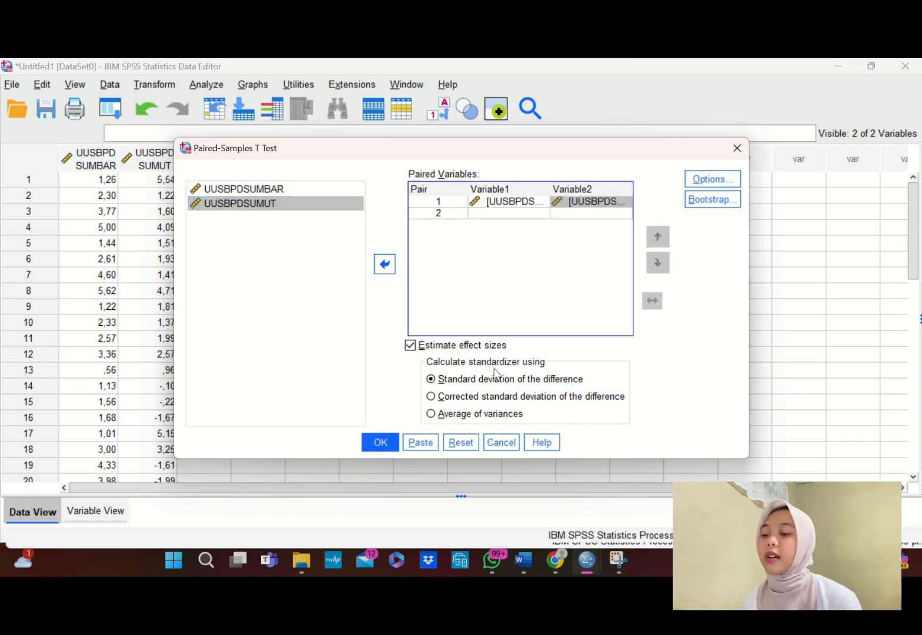
pyautogui.click(379, 447)
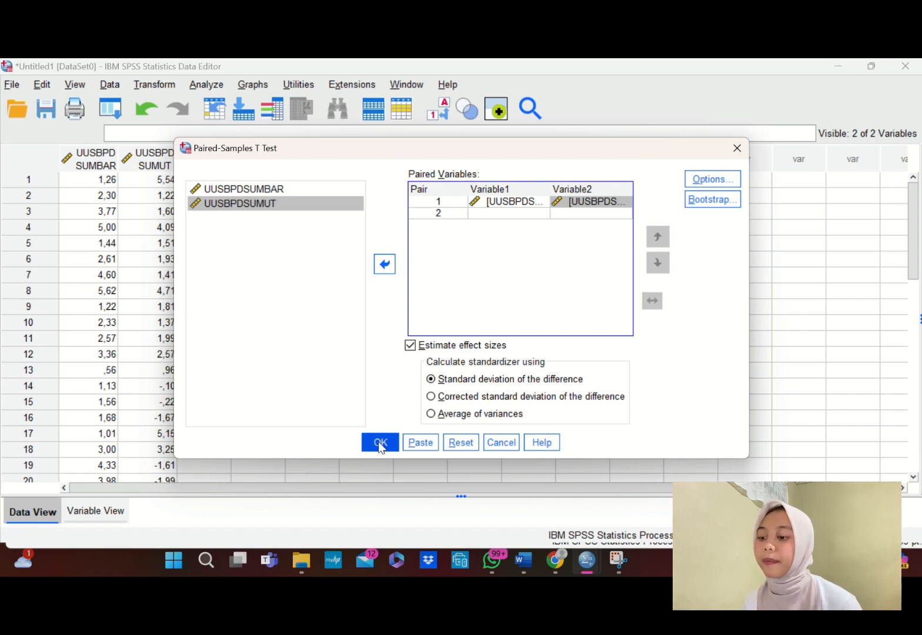
pyautogui.click(379, 448)
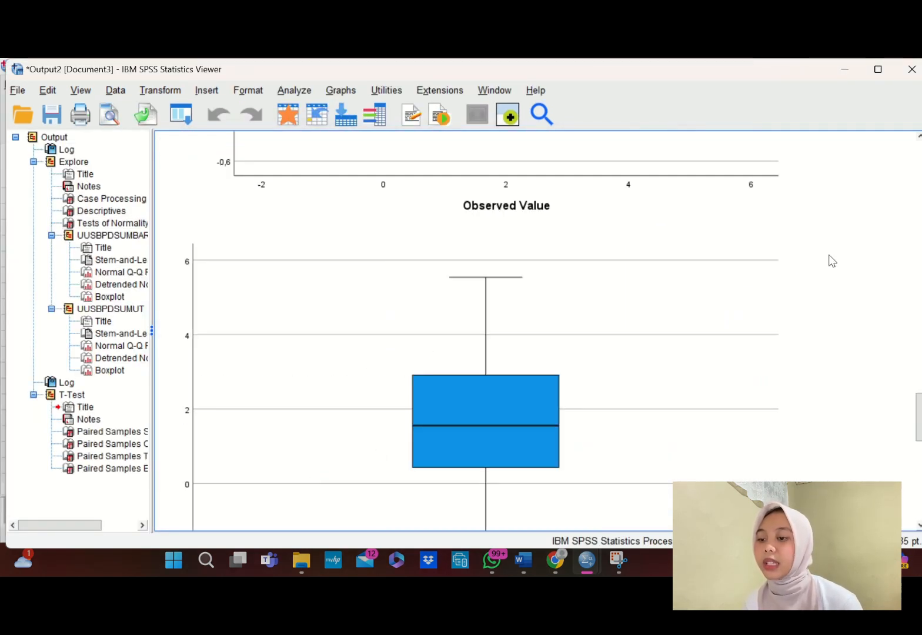
# - Examine the T-Test output tables for paired samples statistics, correlations, test results and effect sizes
pyautogui.moveTo(918, 415); pyautogui.dragTo(918, 487)
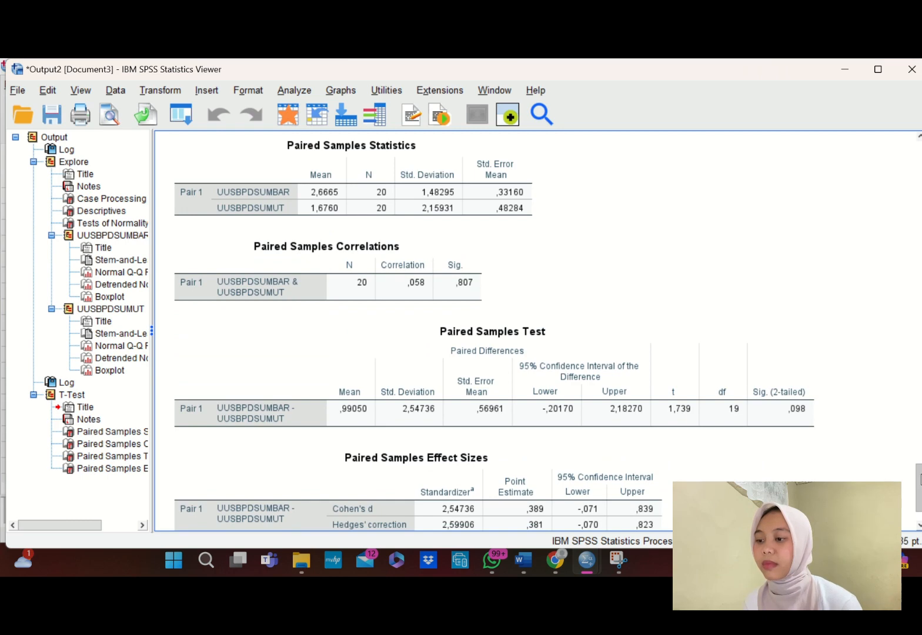
pyautogui.click(733, 374)
pyautogui.click(568, 280)
pyautogui.click(432, 211)
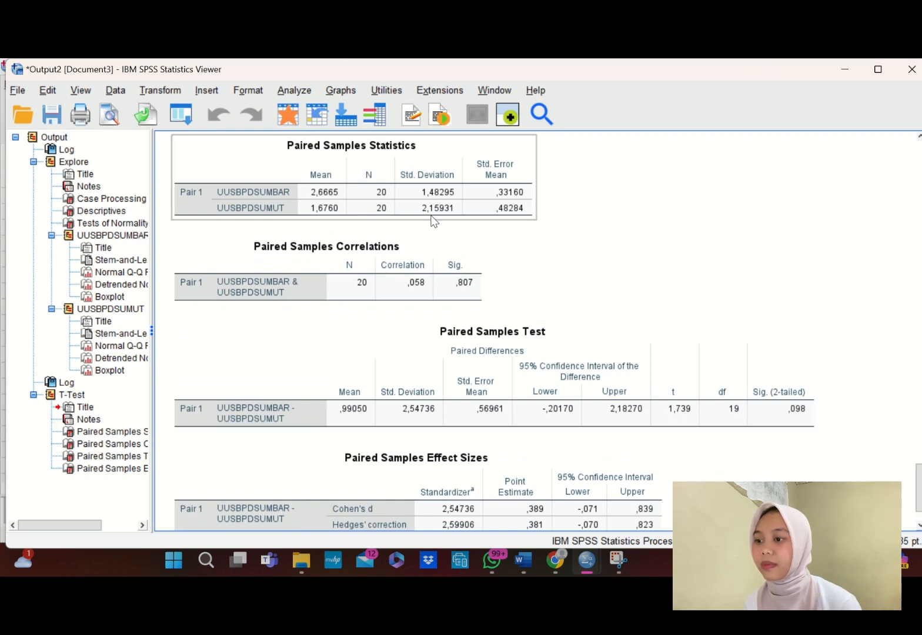
pyautogui.click(424, 265)
pyautogui.click(483, 385)
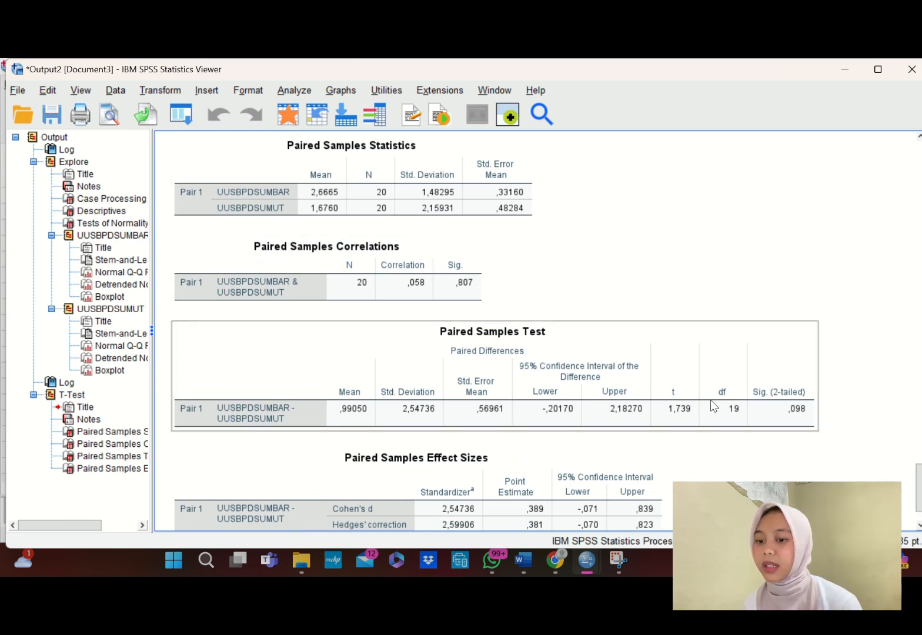
pyautogui.click(864, 447)
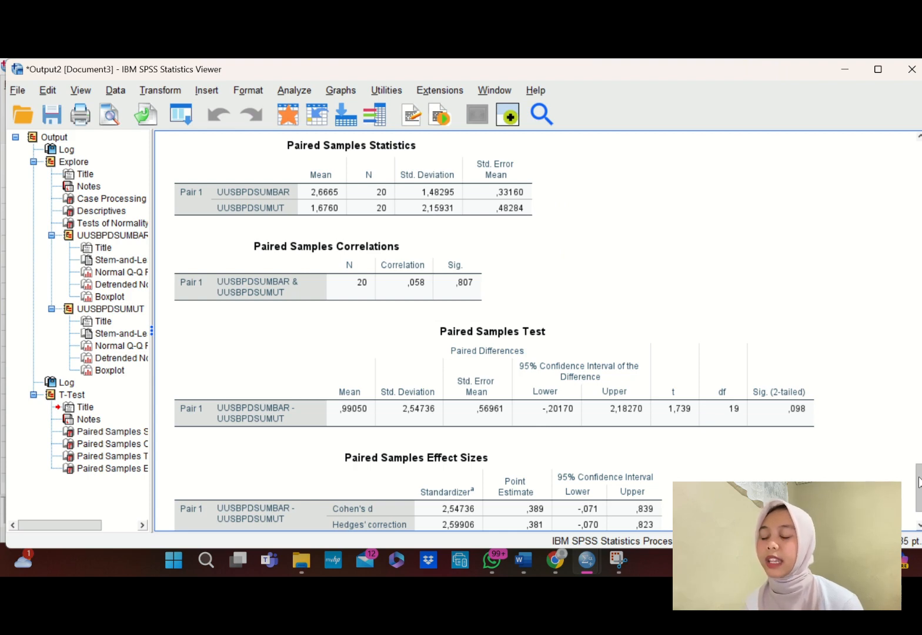
pyautogui.scroll(-2, 917, 480)
pyautogui.scroll(3, 902, 476)
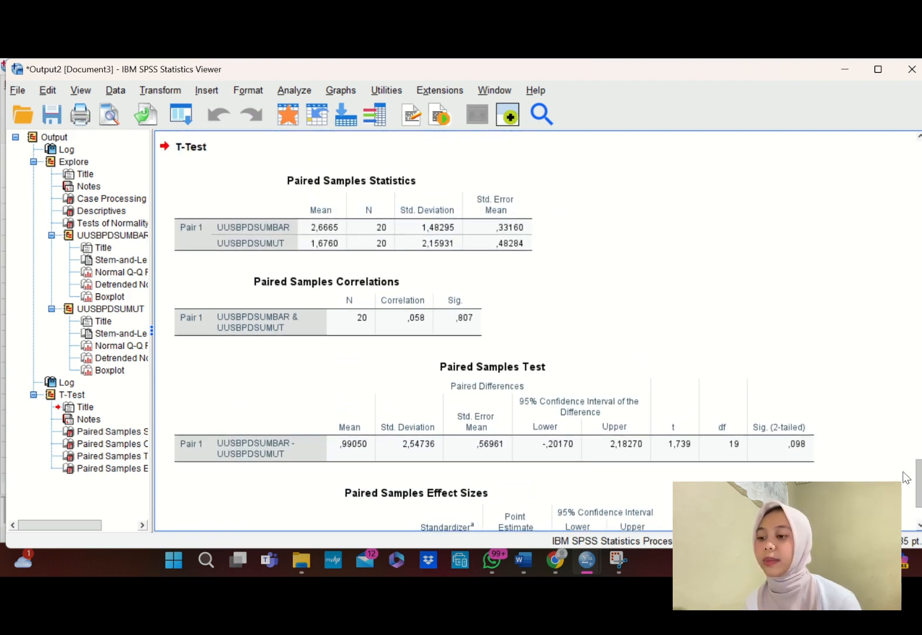
pyautogui.scroll(-2, 904, 472)
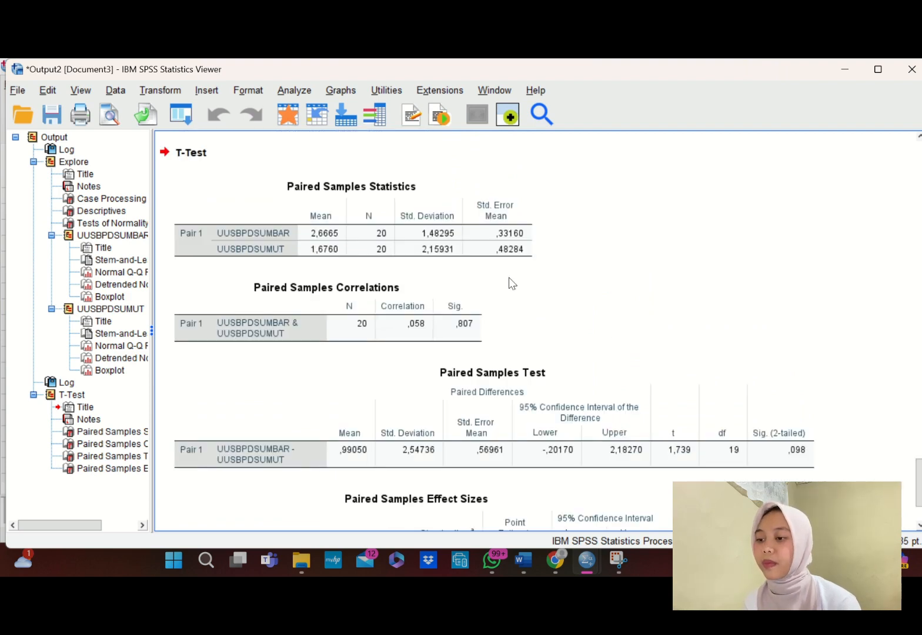
# - Copy the Paired Samples Statistics table and paste it as a picture below the decision criteria in the Word document
pyautogui.click(453, 226)
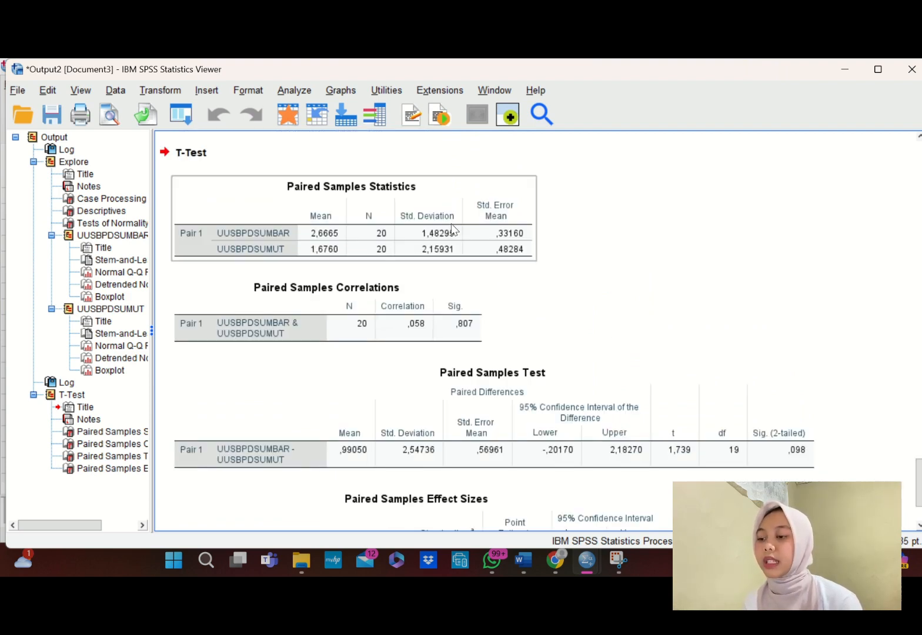
pyautogui.rightClick(453, 227)
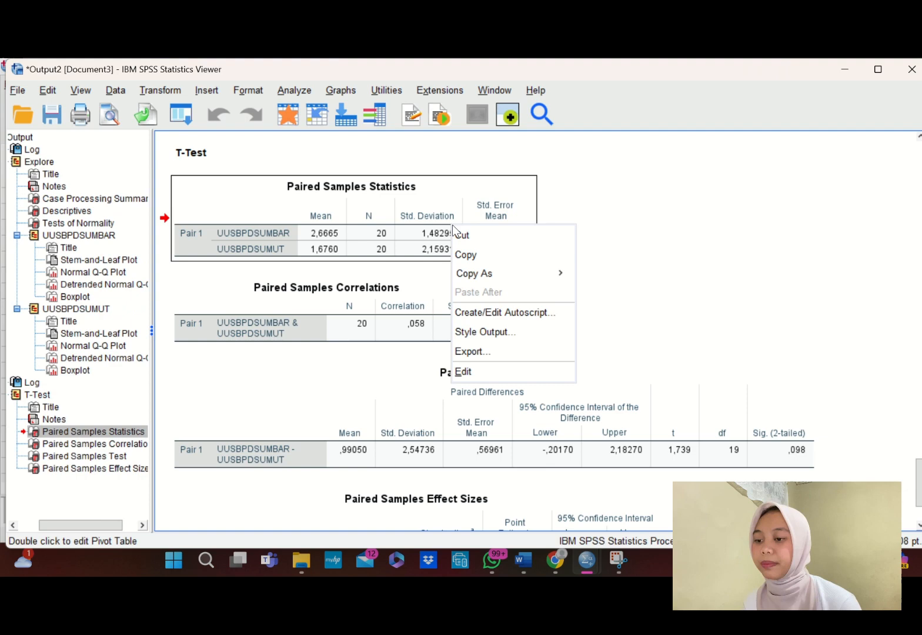
pyautogui.click(464, 255)
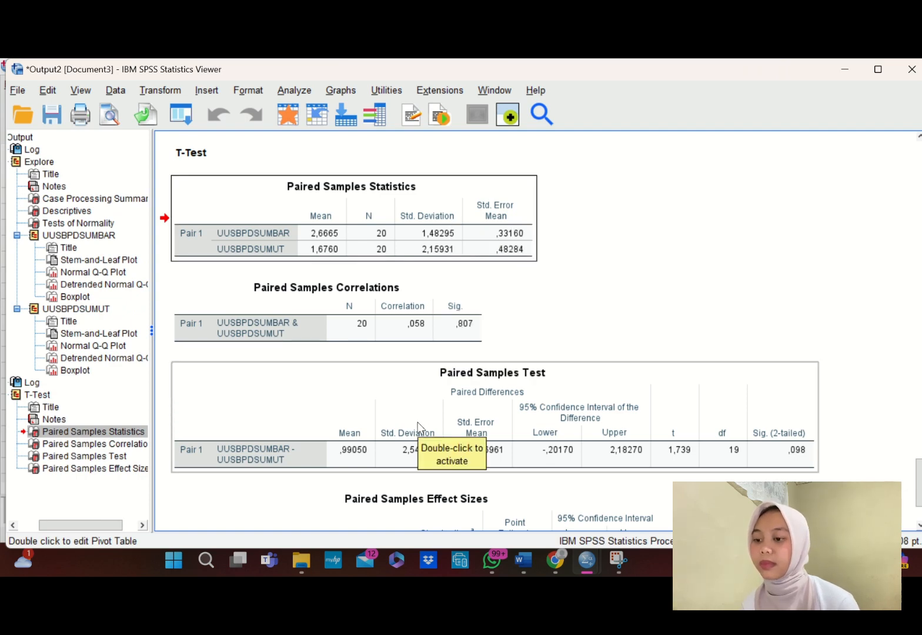
pyautogui.click(522, 560)
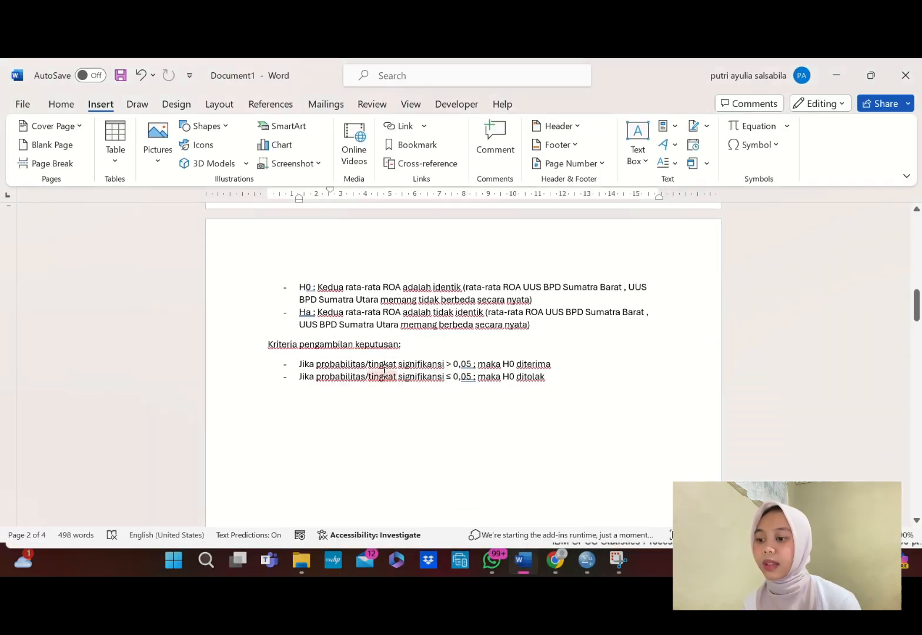
pyautogui.click(397, 426)
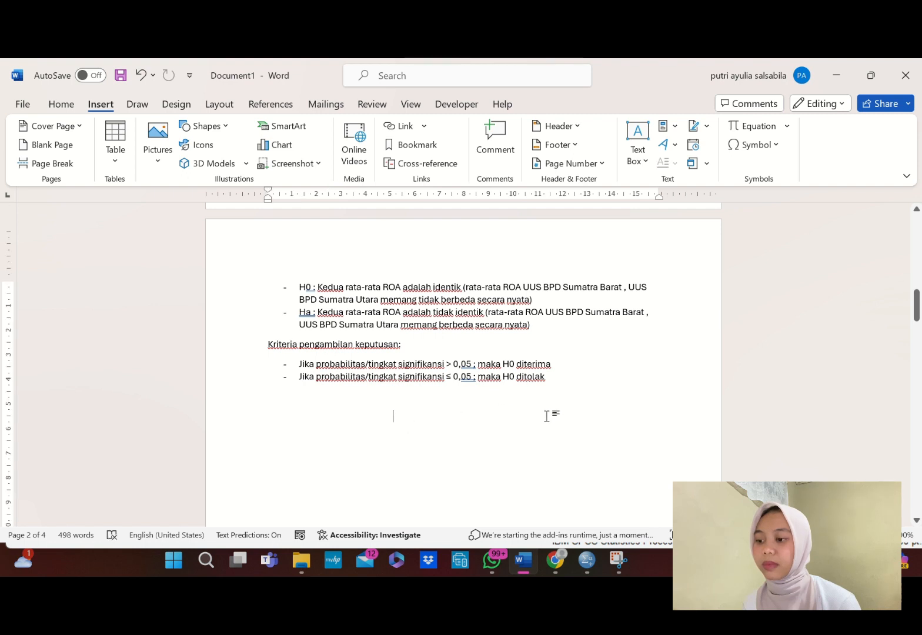
pyautogui.click(586, 391)
pyautogui.rightClick(267, 401)
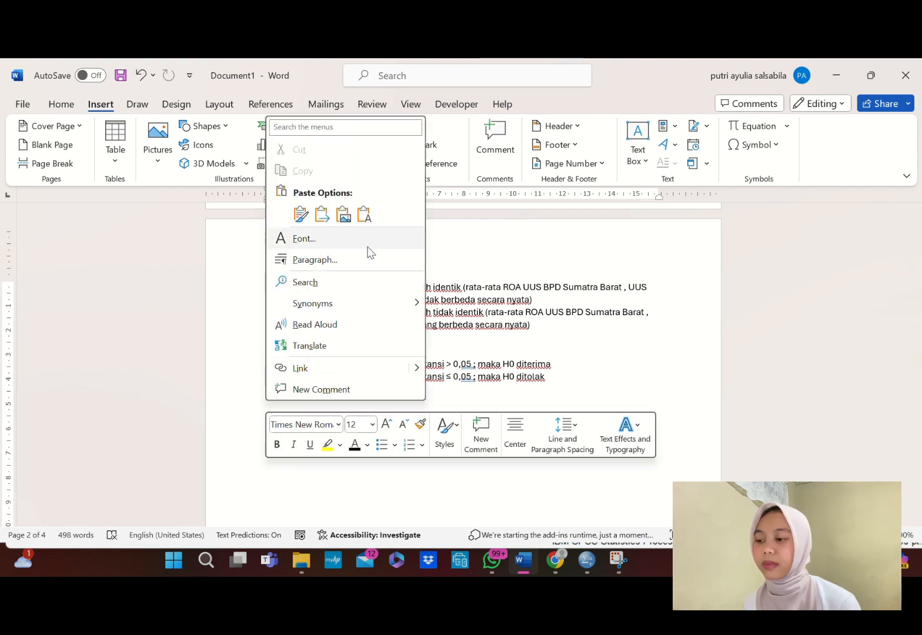
pyautogui.click(343, 216)
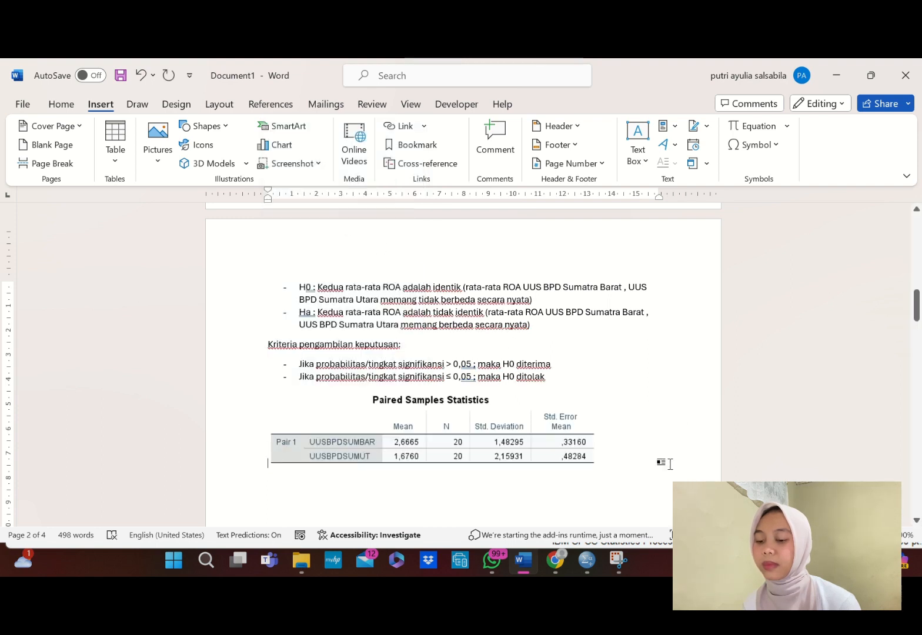
pyautogui.press('Return')
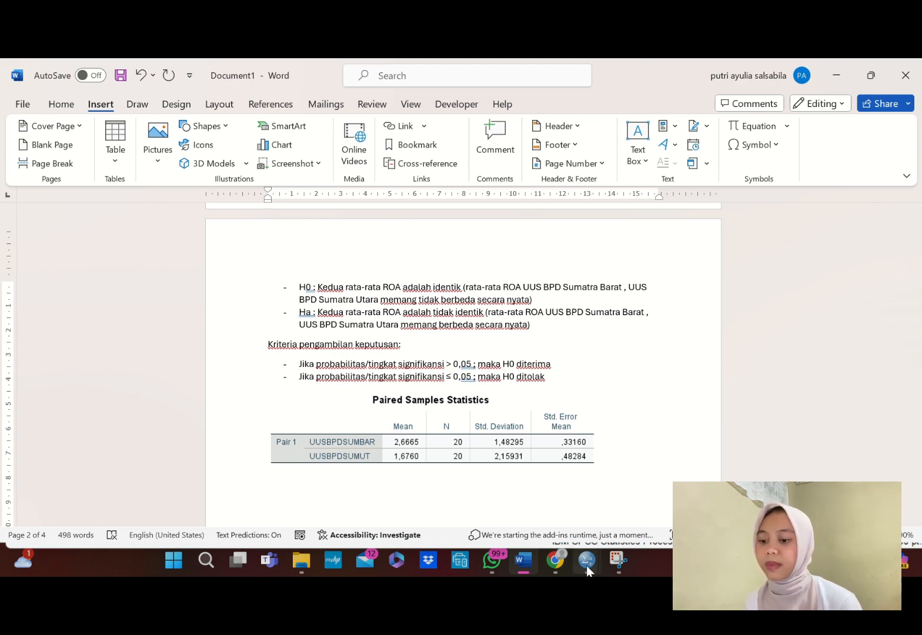
# - Copy the Paired Samples Test table from the SPSS output and paste it as a picture below the statistics table in Word
pyautogui.moveTo(587, 565)
pyautogui.click(645, 507)
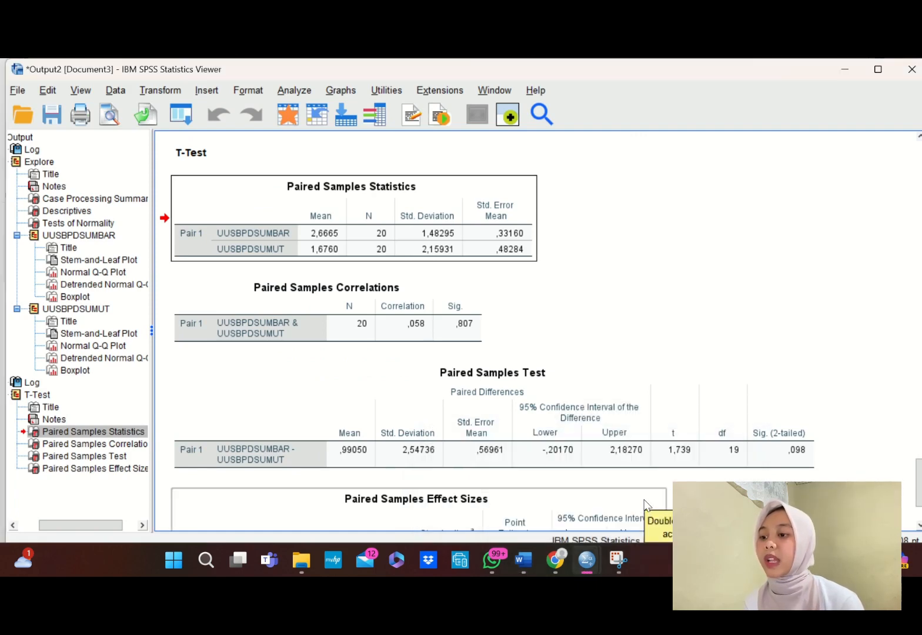
pyautogui.click(654, 435)
pyautogui.rightClick(655, 435)
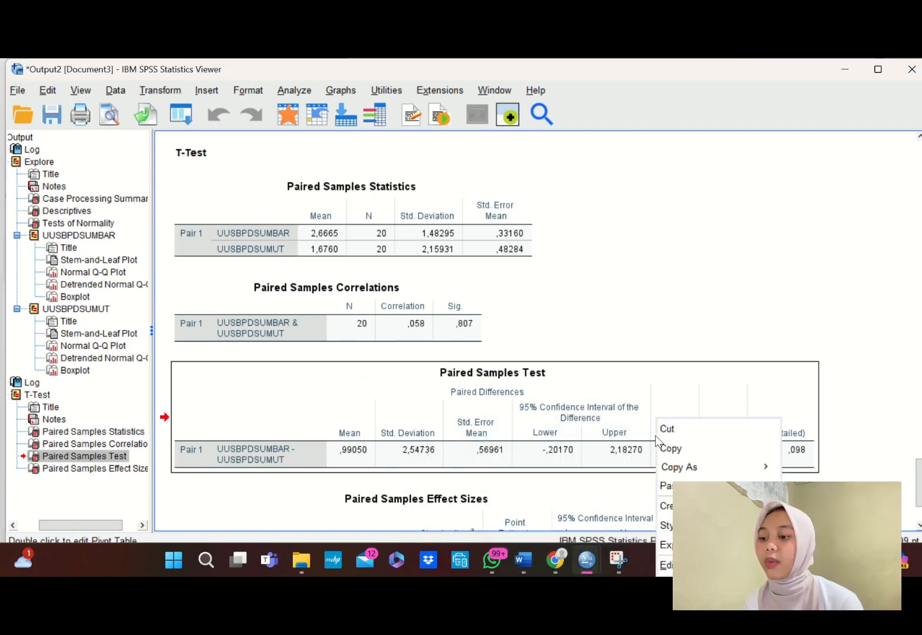
pyautogui.click(689, 449)
pyautogui.moveTo(523, 562)
pyautogui.click(520, 525)
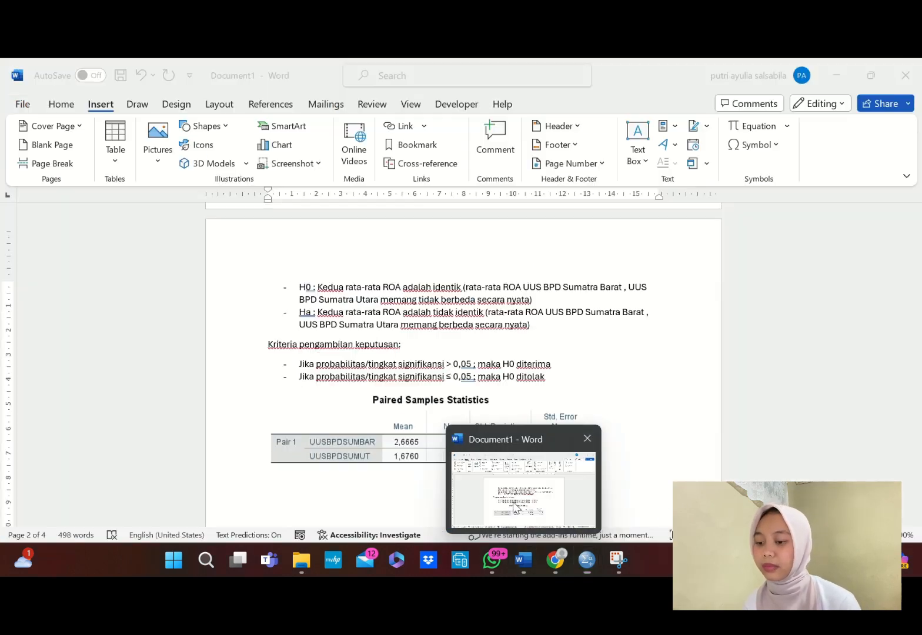
pyautogui.rightClick(268, 483)
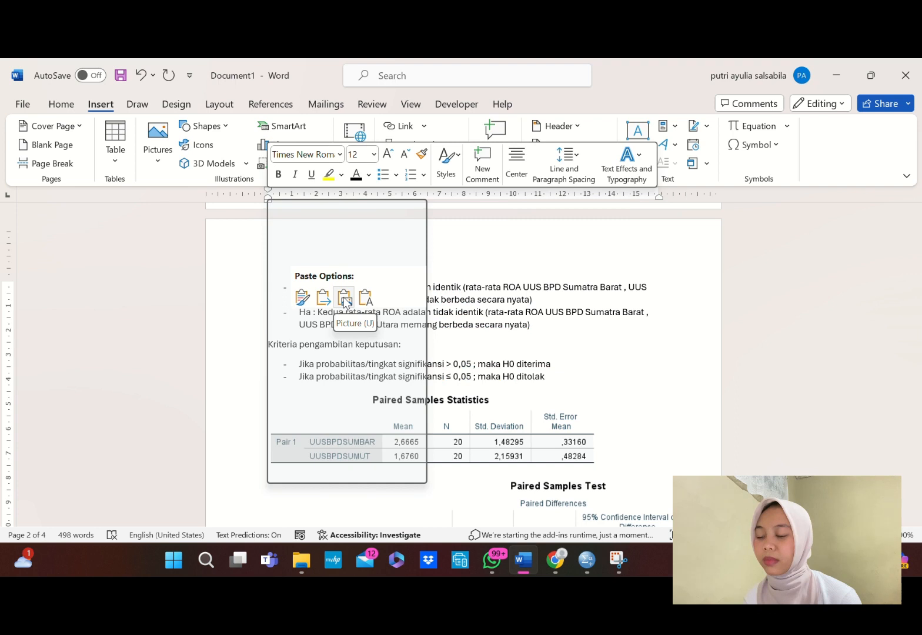
pyautogui.click(345, 298)
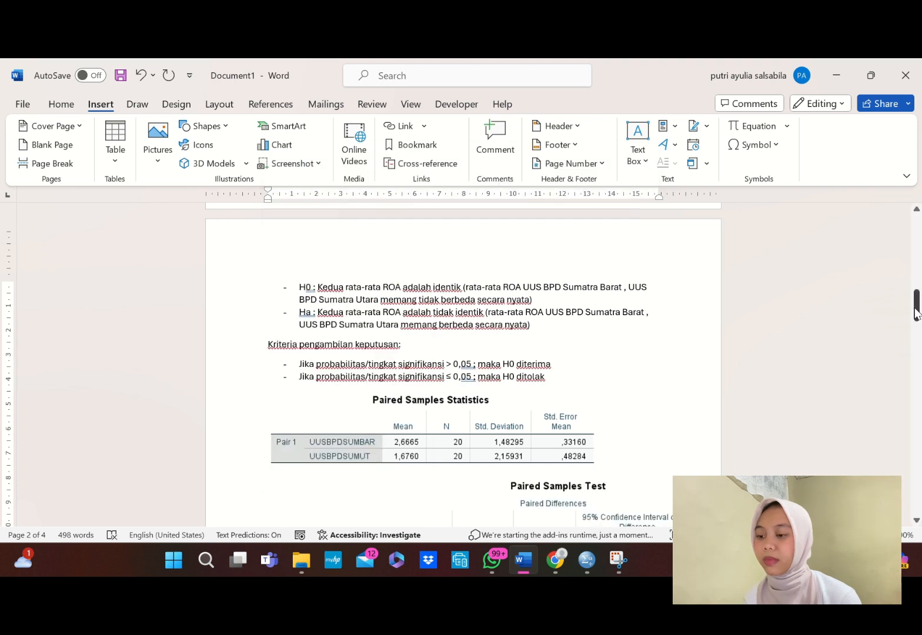
# - Shrink the Paired Samples Test picture proportionally so the whole table fits on the page
pyautogui.moveTo(918, 316); pyautogui.dragTo(917, 328)
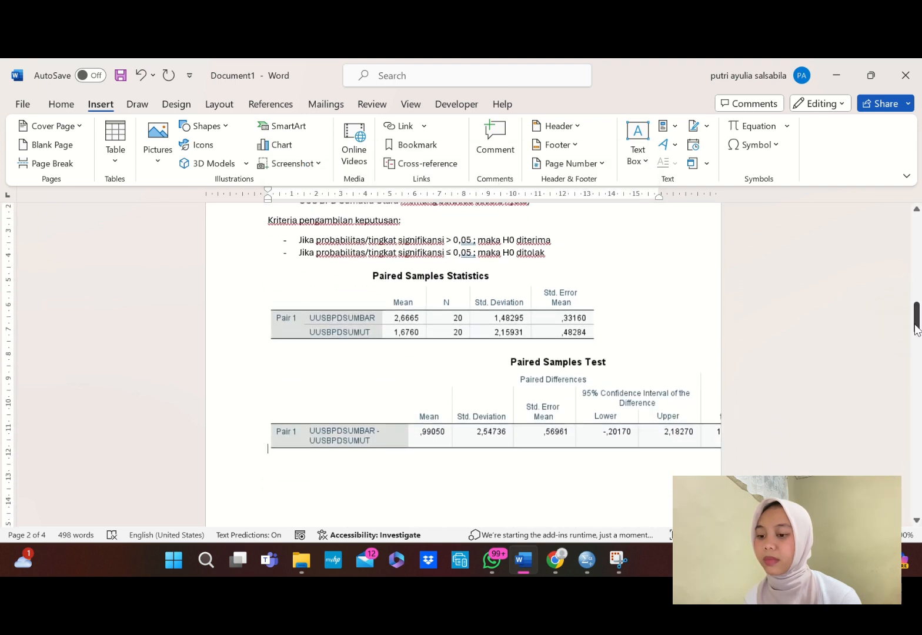
pyautogui.click(594, 438)
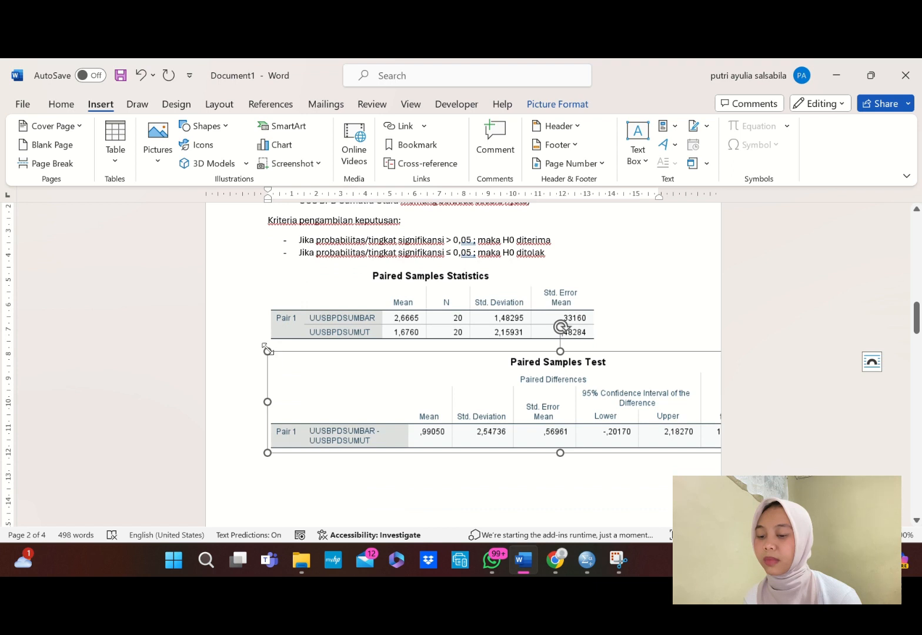
pyautogui.moveTo(267, 351); pyautogui.dragTo(452, 405)
pyautogui.moveTo(437, 398); pyautogui.dragTo(455, 401)
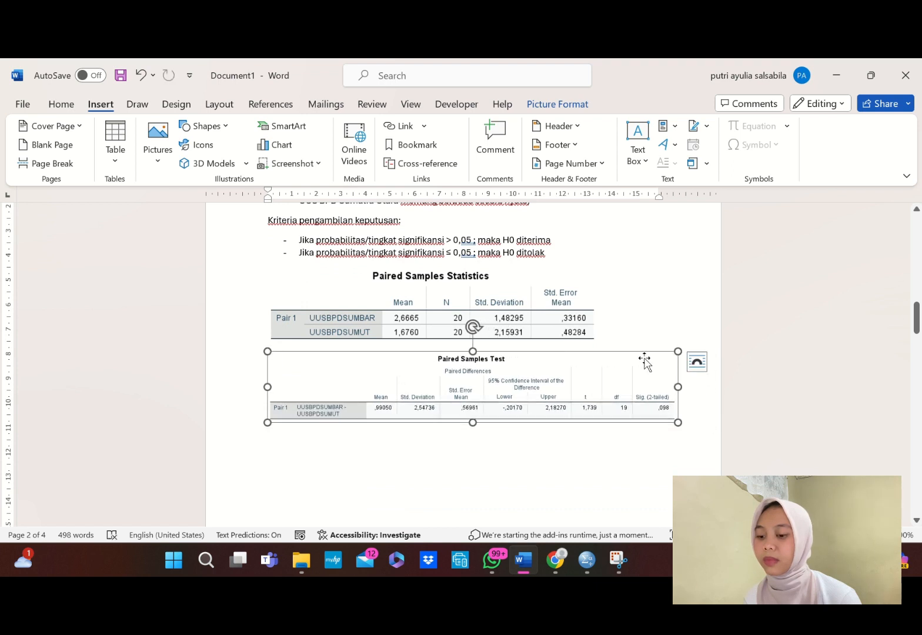
# - Center the Paired Samples Statistics picture horizontally between the page margins
pyautogui.click(573, 324)
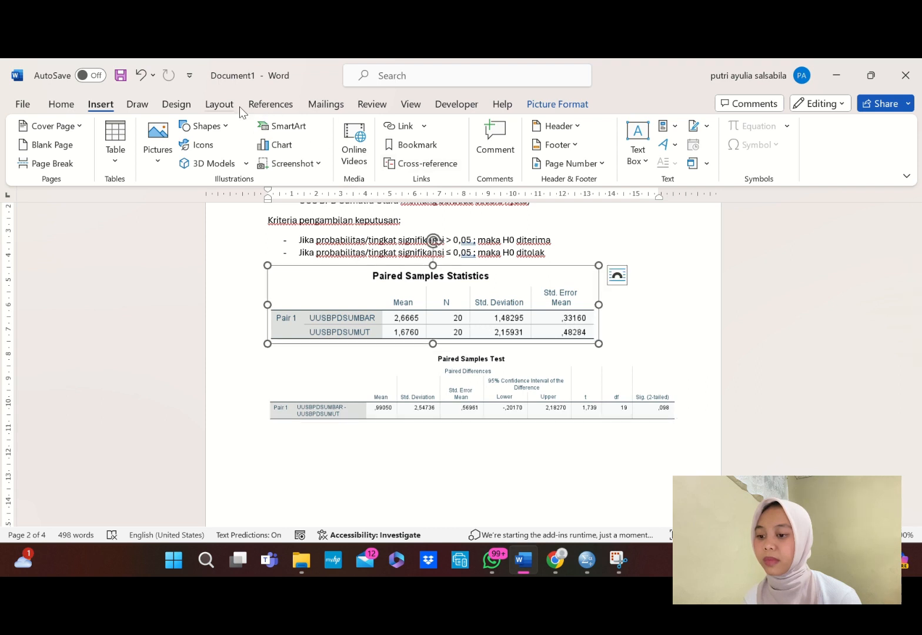
pyautogui.click(79, 106)
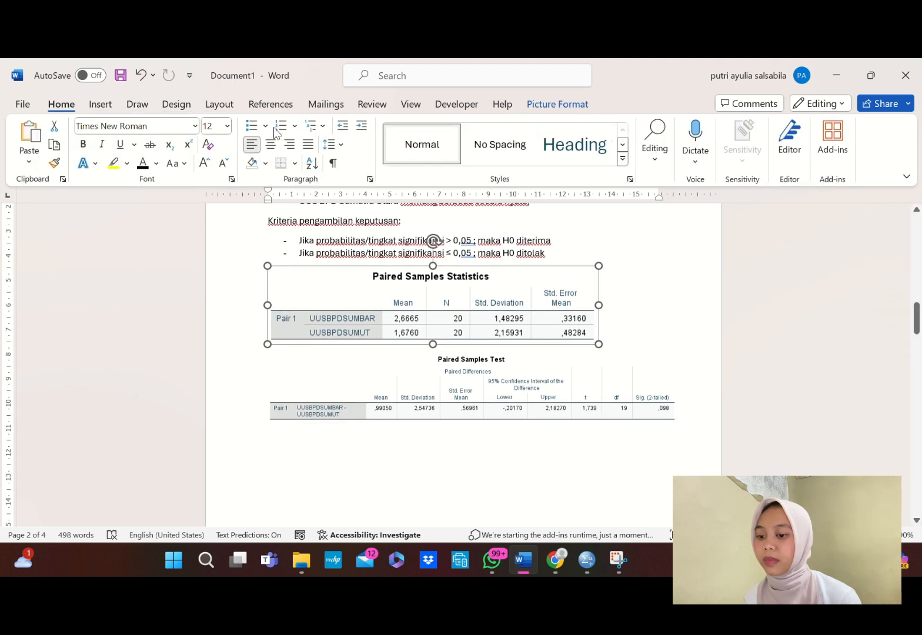
pyautogui.click(270, 145)
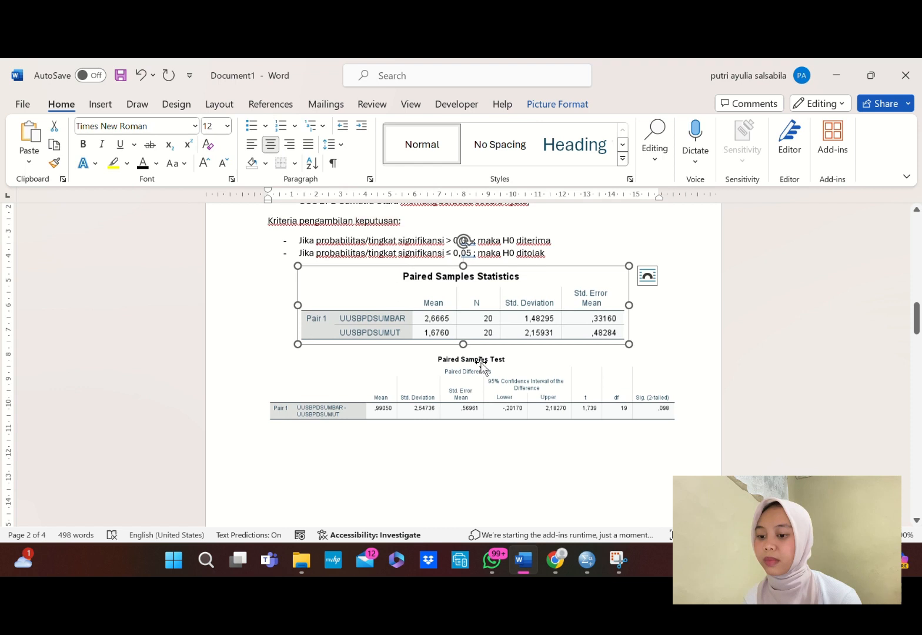
# - Start a dash bullet below the Paired Samples Test picture with "Terlihat bahwa t hitung pada table diatas adalah t 1,739"
pyautogui.click(704, 418)
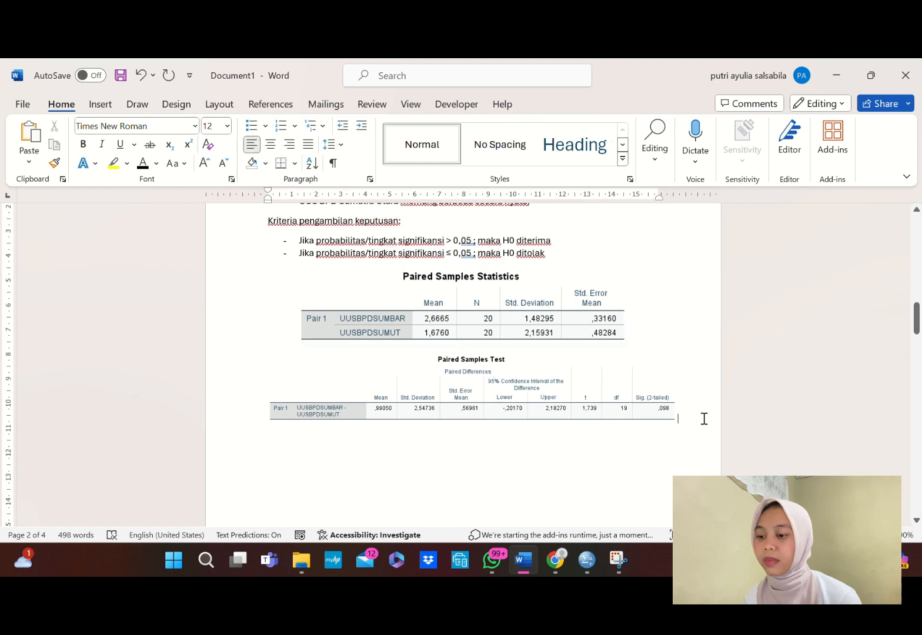
pyautogui.press('Return')
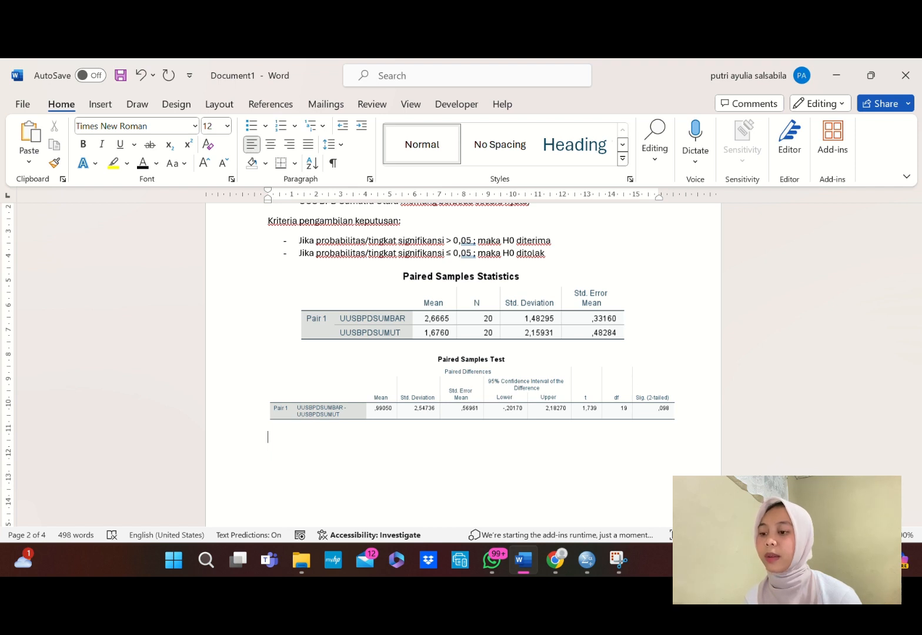
pyautogui.write('- ')
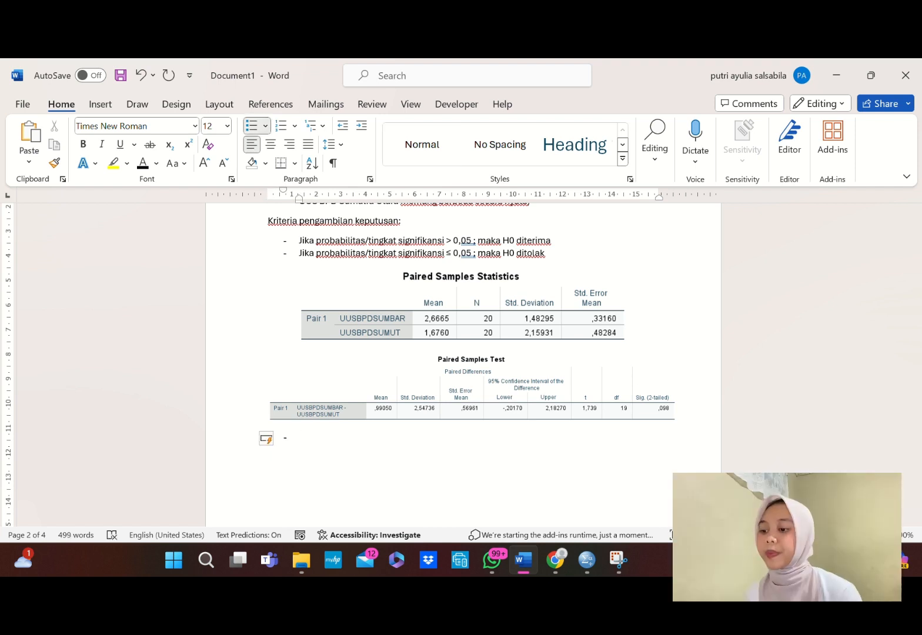
pyautogui.write('Terlihat bahwa')
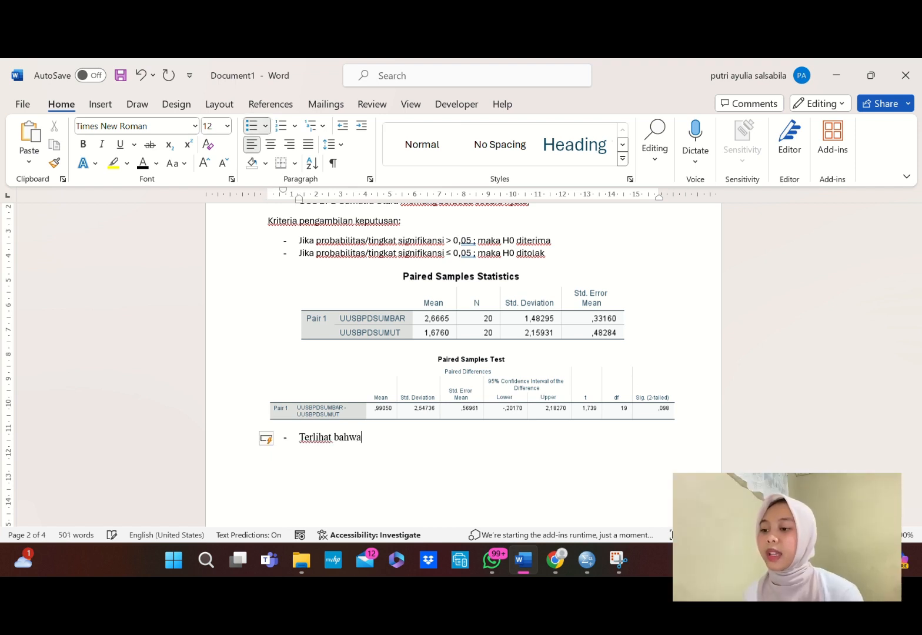
pyautogui.write(' t hitung pa')
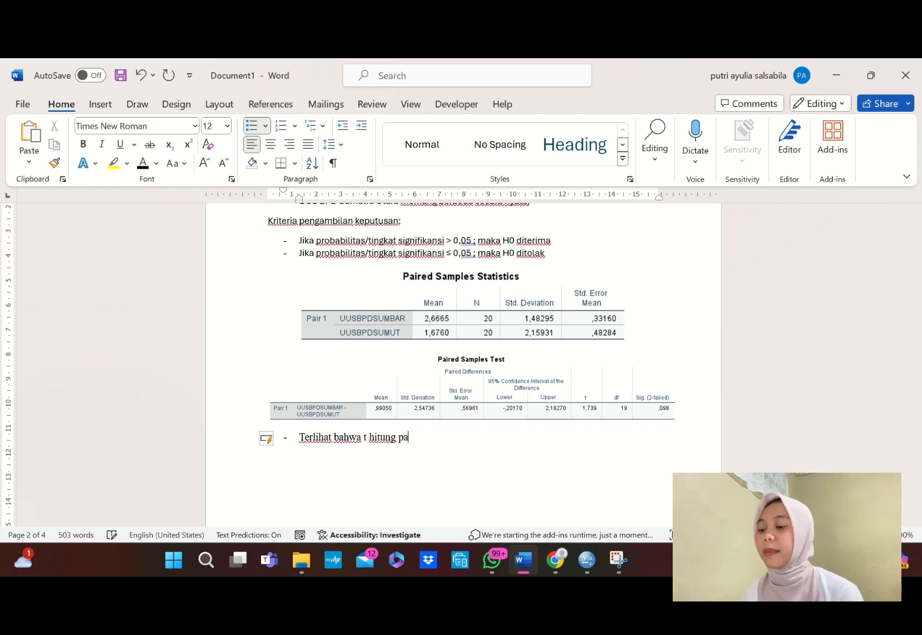
pyautogui.write('da table dia')
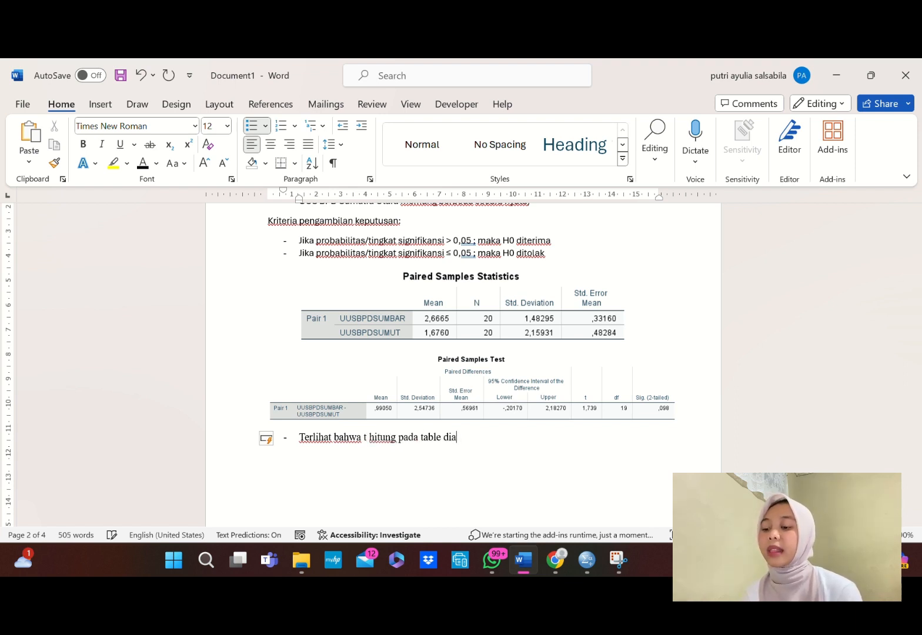
pyautogui.write('tas adalah t 1')
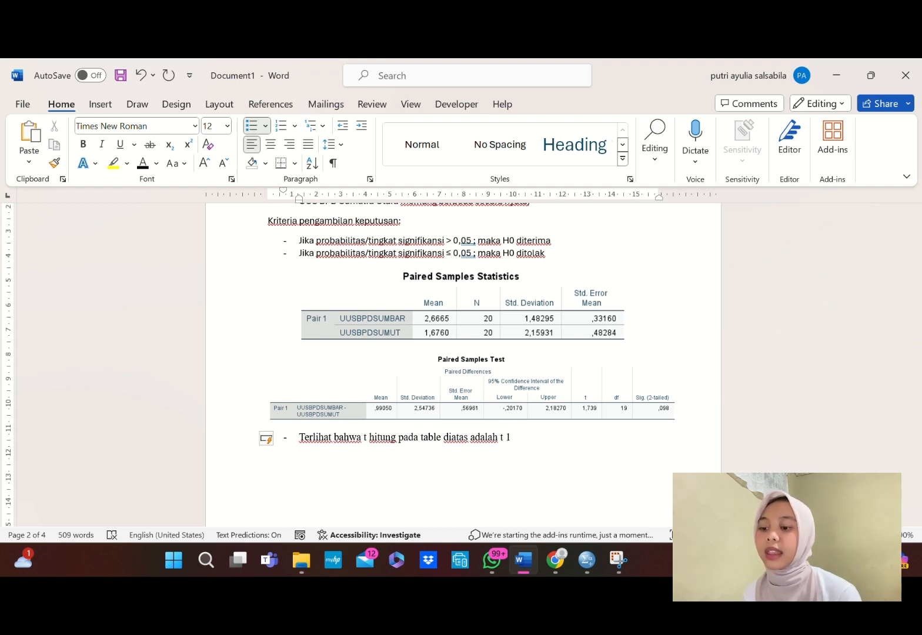
pyautogui.write(',739 ')
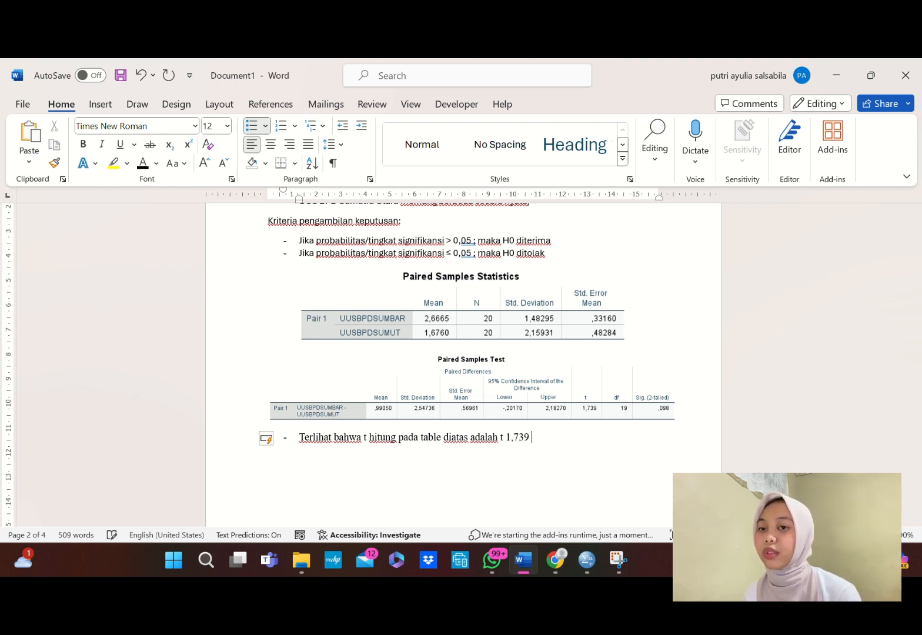
# - Continue the bullet with "dengan profabilitas/Tingkat signifikasi 0,098 (p value > 0,05) maka H0 diterima"
pyautogui.write('dengan profa')
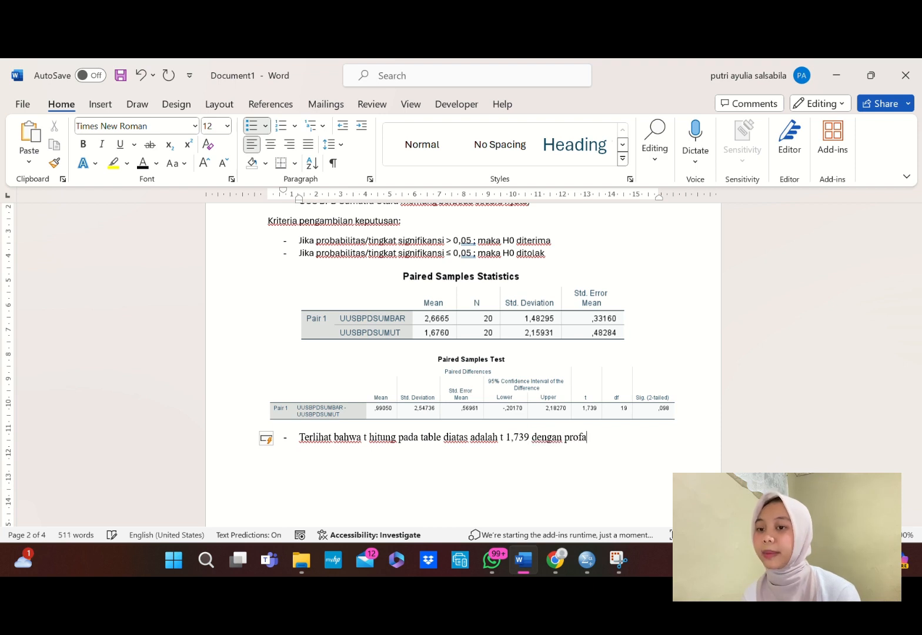
pyautogui.write('bilitas/ti')
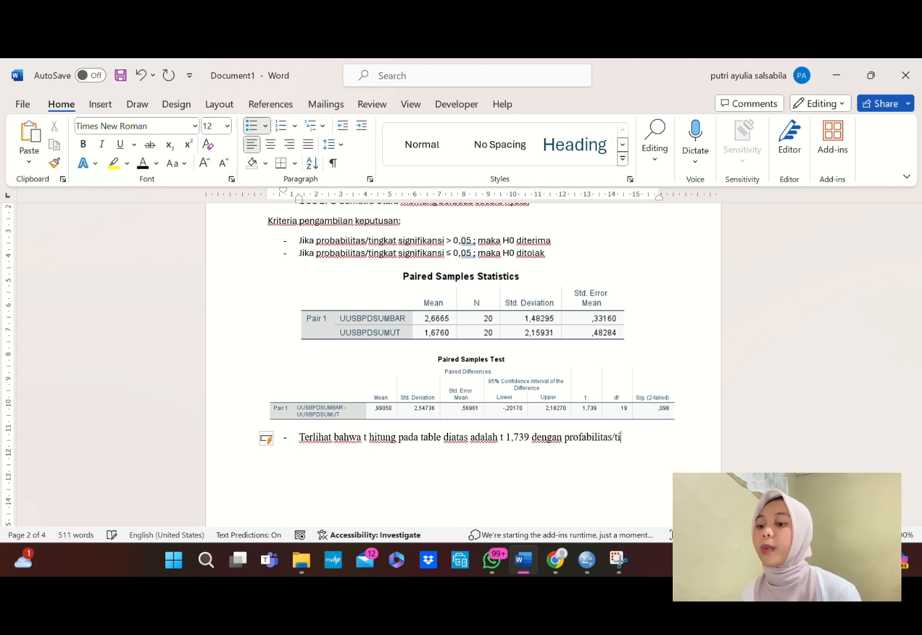
pyautogui.write('ngkat s')
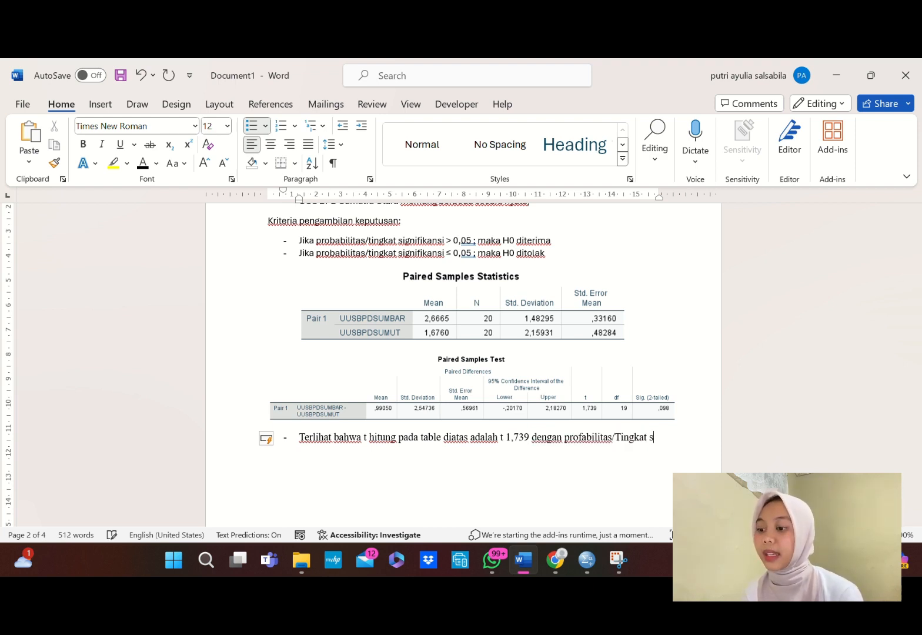
pyautogui.write('ignifikasi 0,098')
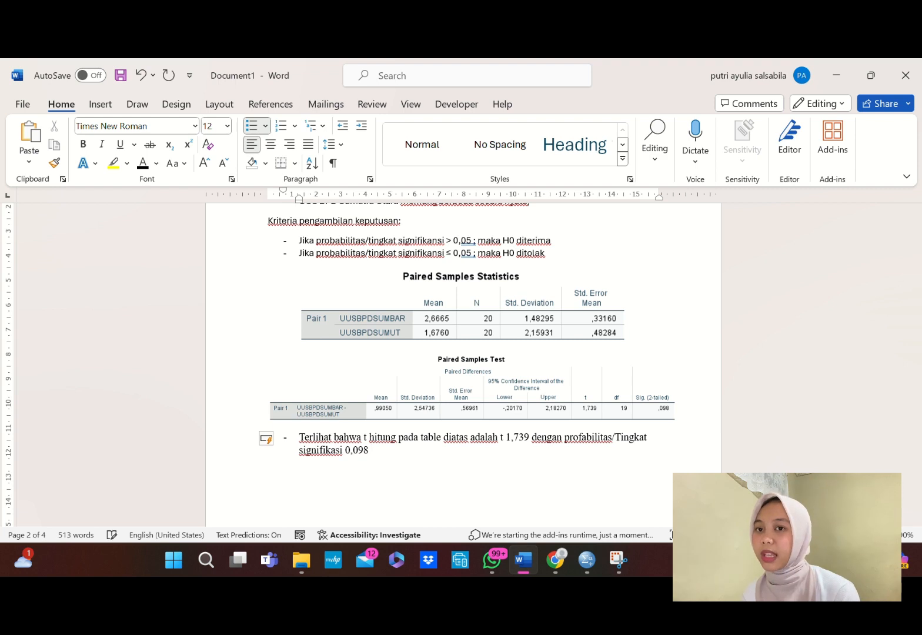
pyautogui.write(' (p valu')
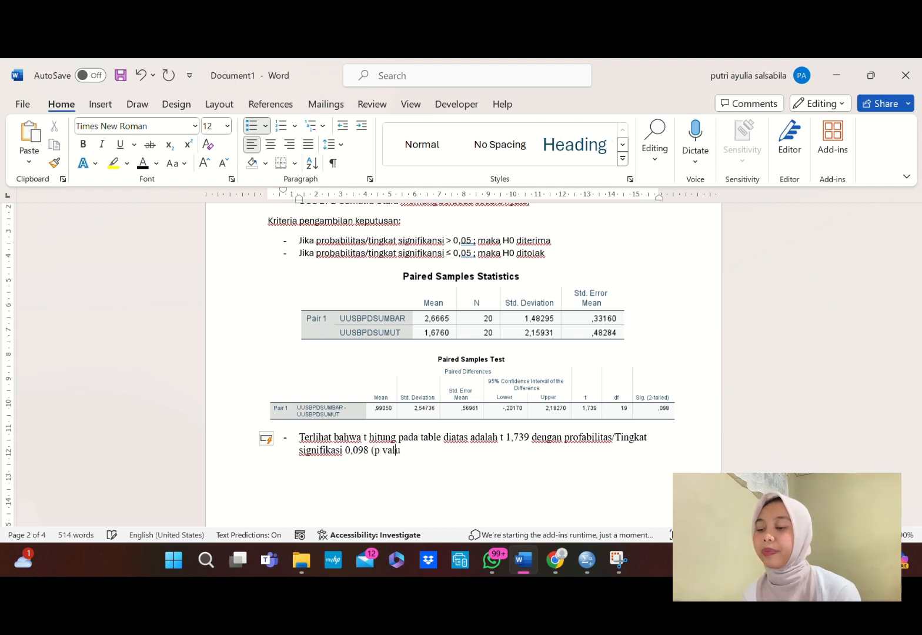
pyautogui.write('e > 0,05')
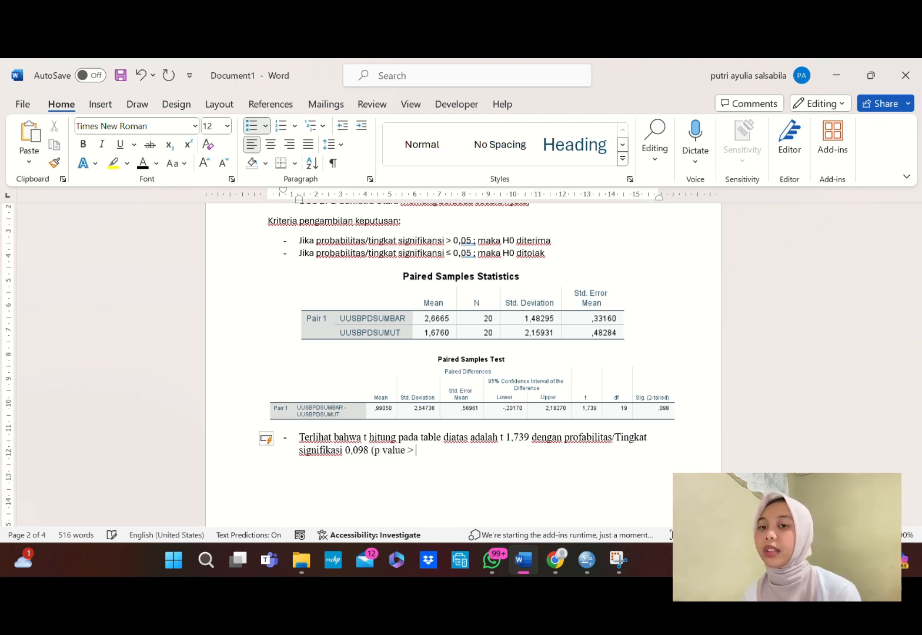
pyautogui.write(') maka H')
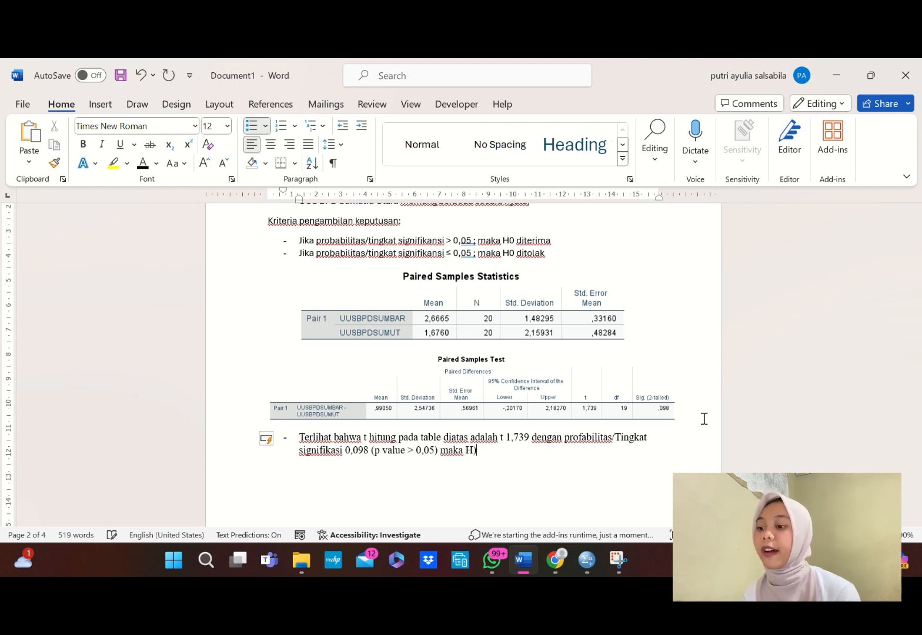
pyautogui.write('0 diterima')
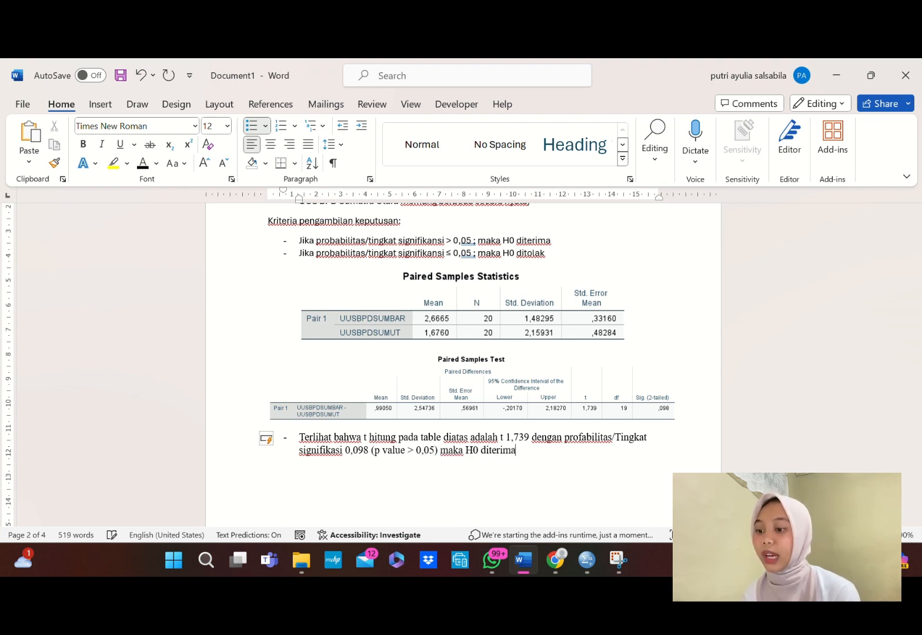
# - Extend the H0 conclusion with "atau kedua rata-rata return on asset (ROA) adalah identic"
pyautogui.write(' atau ke')
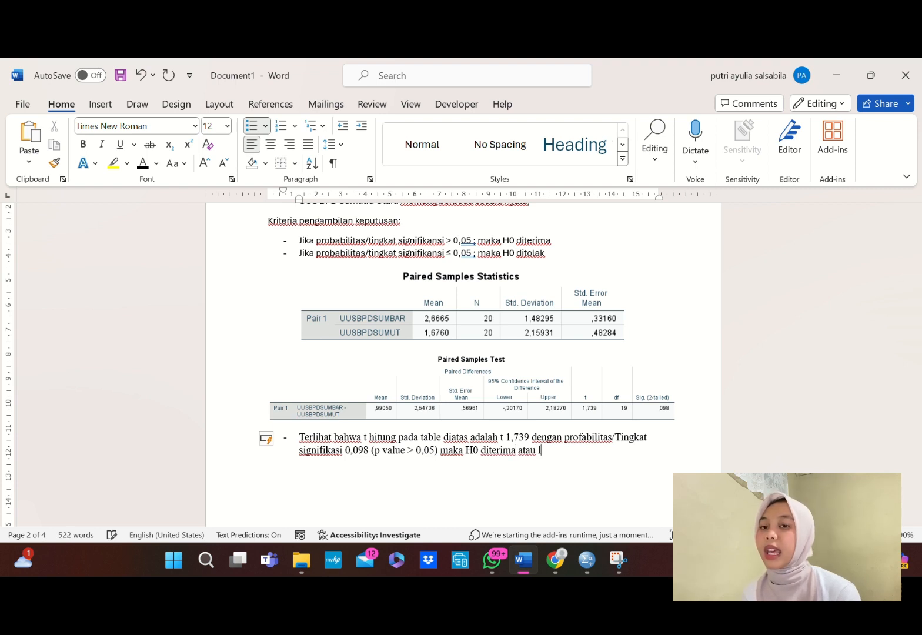
pyautogui.write('dua rata')
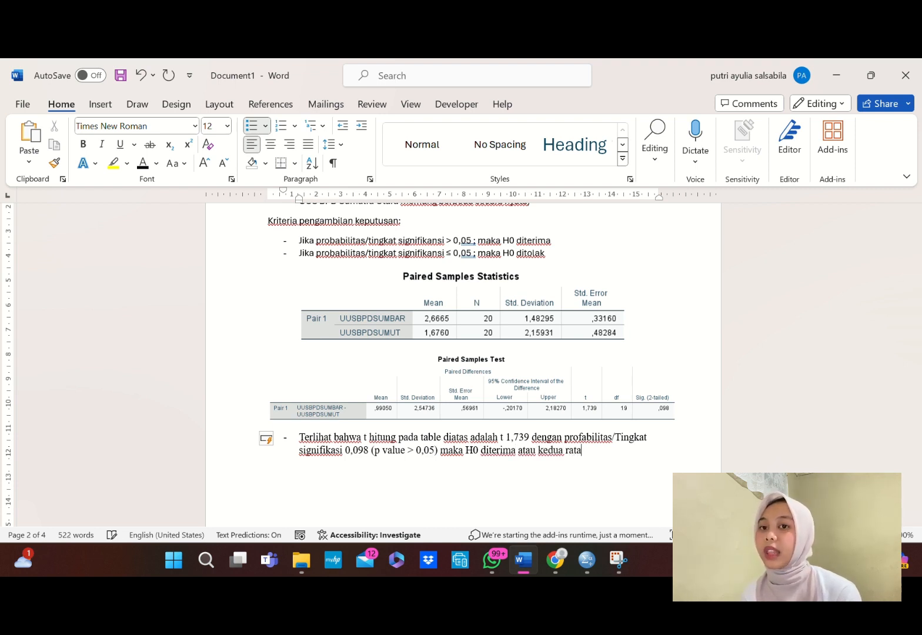
pyautogui.write('-rata ret')
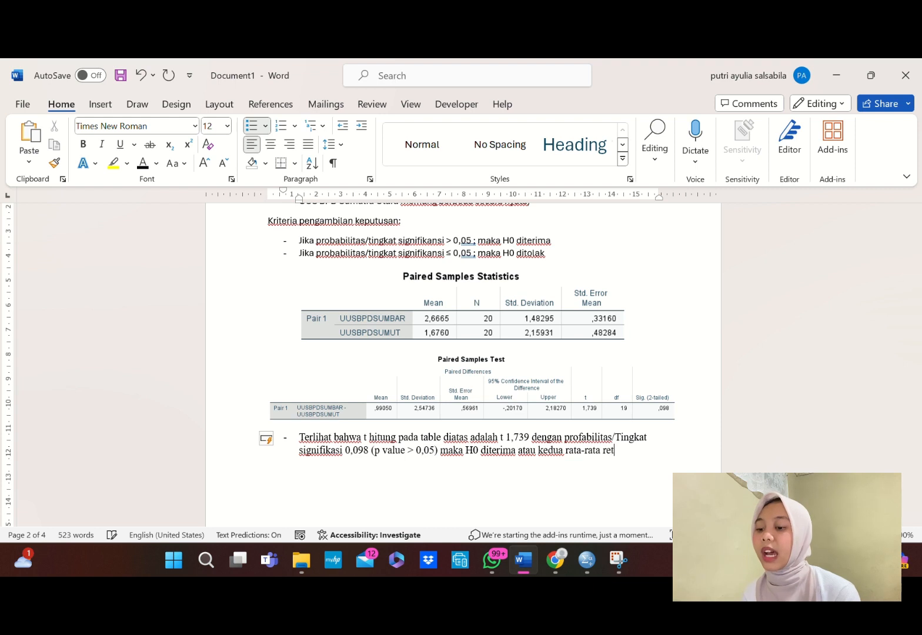
pyautogui.write('urn on as')
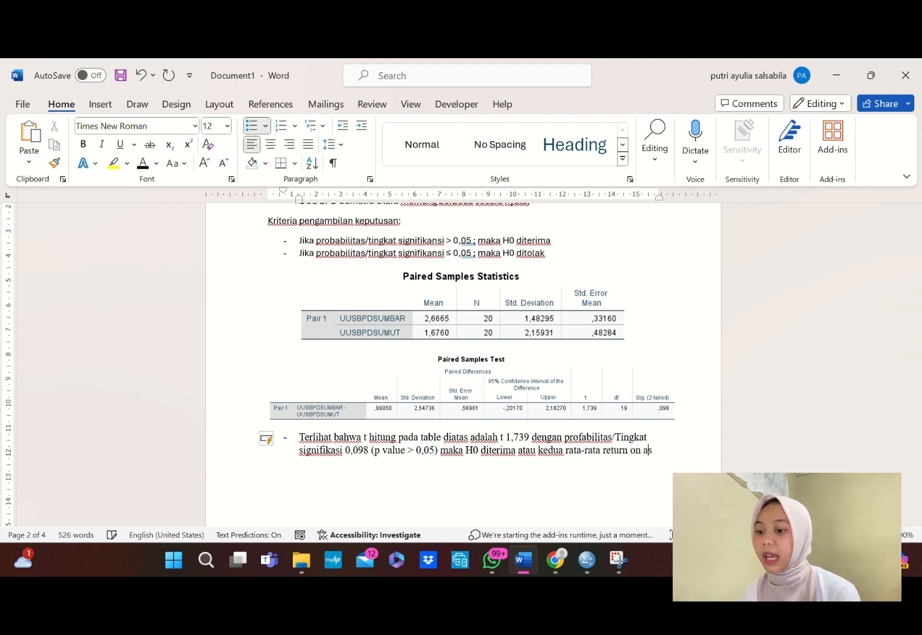
pyautogui.write('et')
pyautogui.press('BackSpace')
pyautogui.press('BackSpace')
pyautogui.press('BackSpace')
pyautogui.write('sset (ROA')
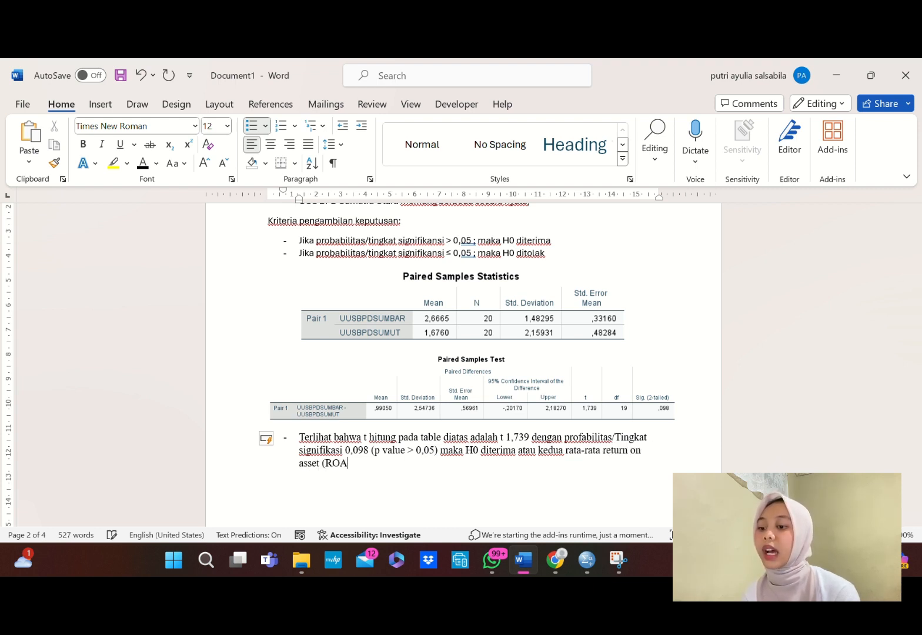
pyautogui.write(') adalah i')
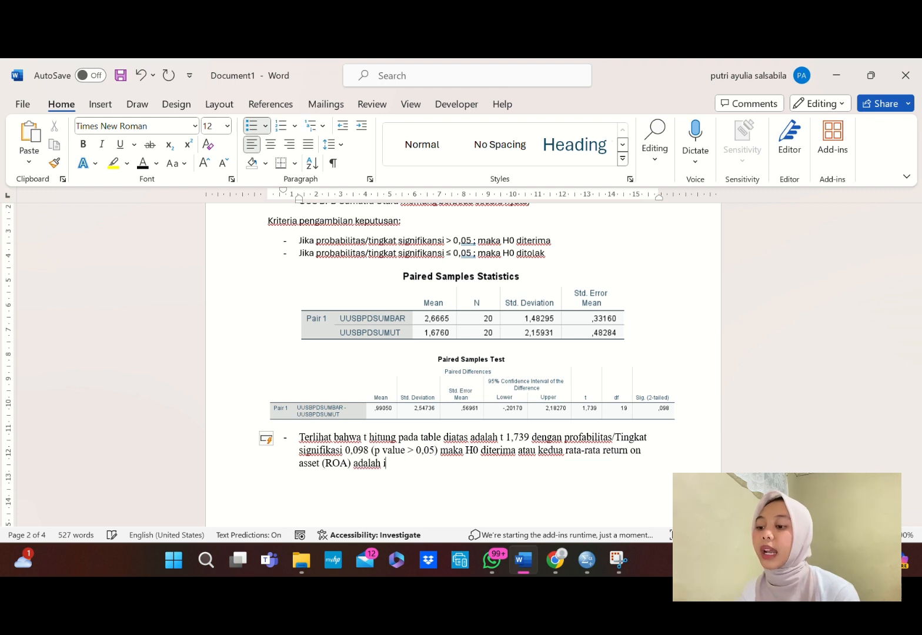
pyautogui.write('dentik')
pyautogui.press('BackSpace')
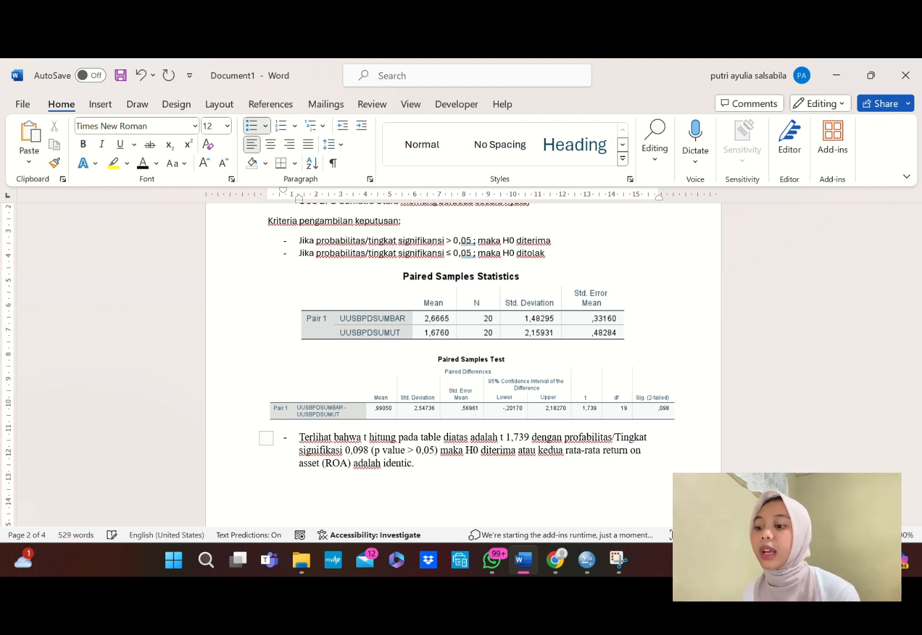
# - Close the bullet with the sentence "Rata-rata UUS BPD Sumatra barat dan UUS BPD Sumatra Utara sama secara nyata."
pyautogui.write('c. Rata-rata UU')
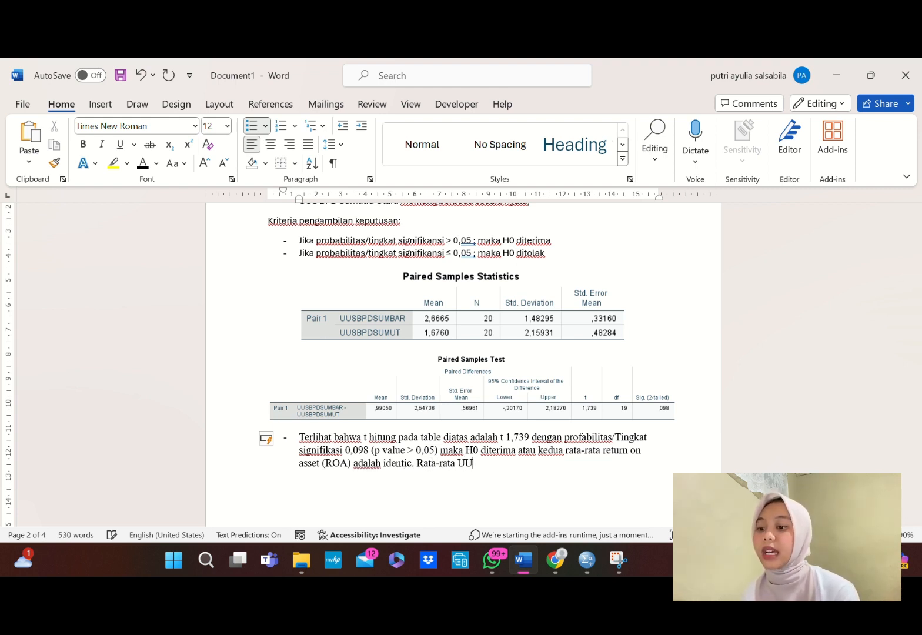
pyautogui.write('S BPD Su')
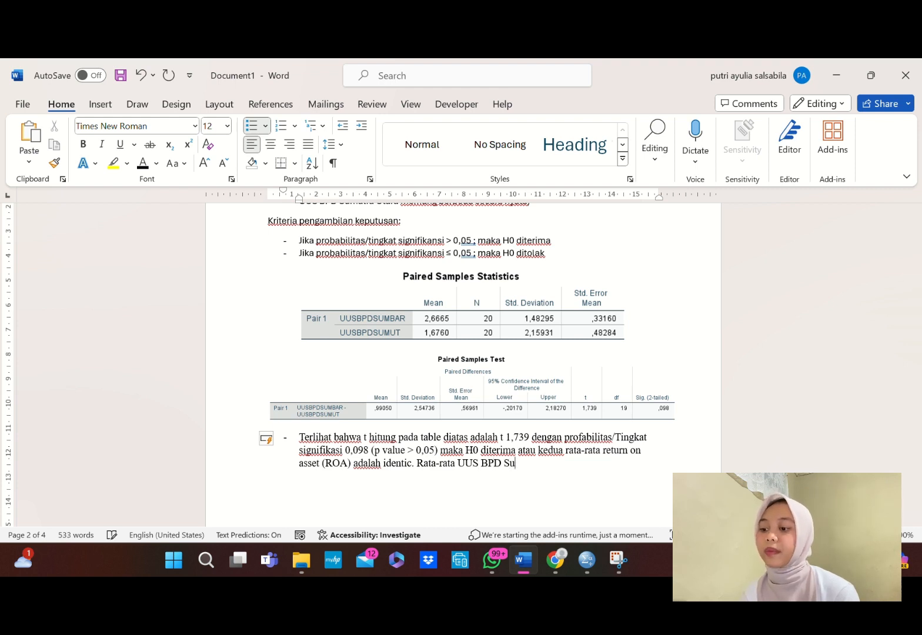
pyautogui.write('matra bara')
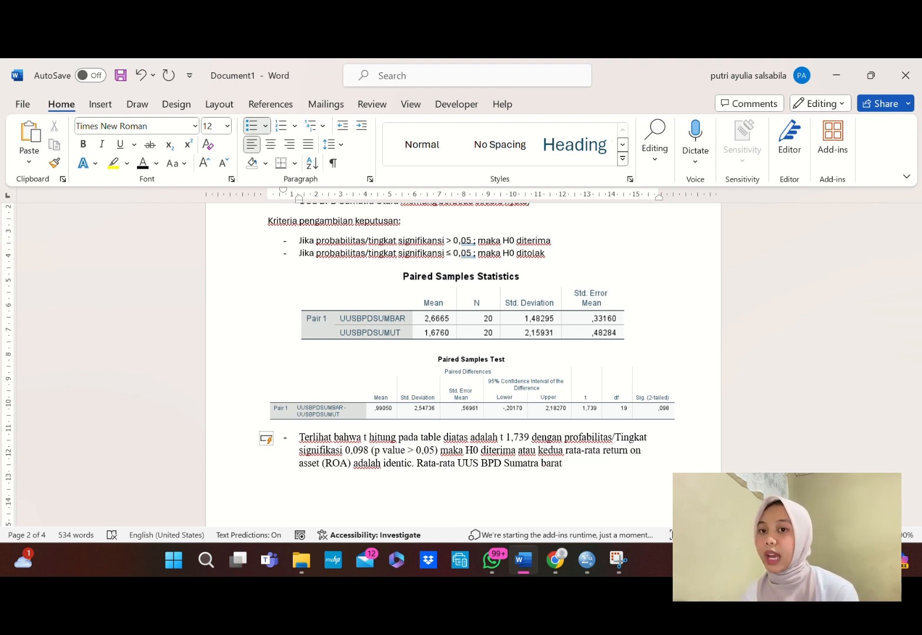
pyautogui.write('t dan')
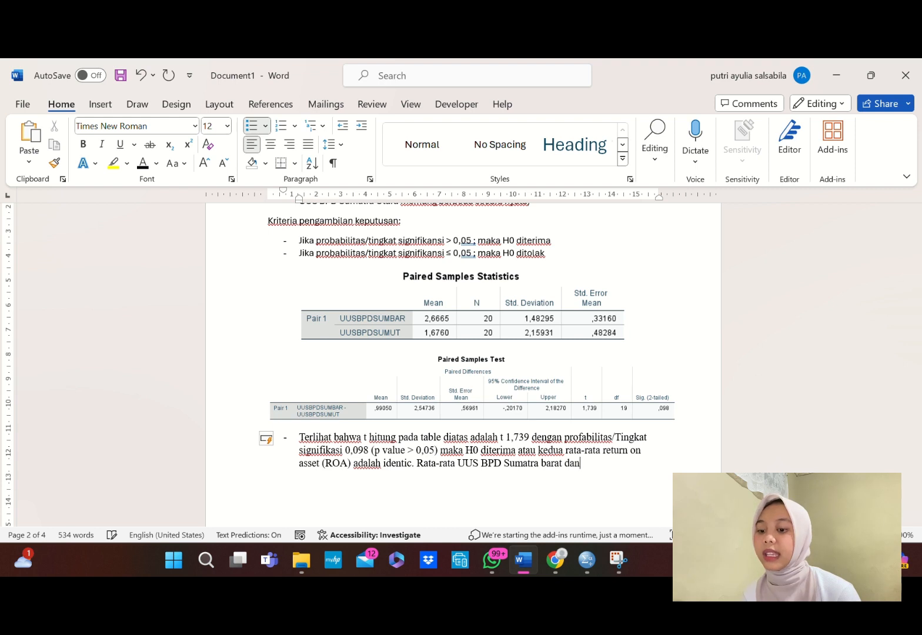
pyautogui.write(' UUS BPD')
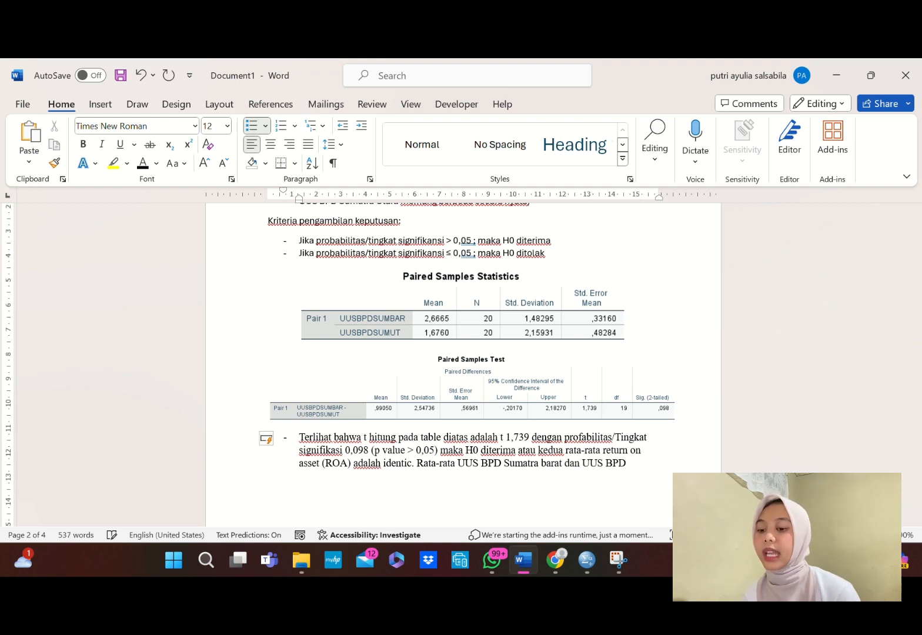
pyautogui.write(' Sumatra Utar')
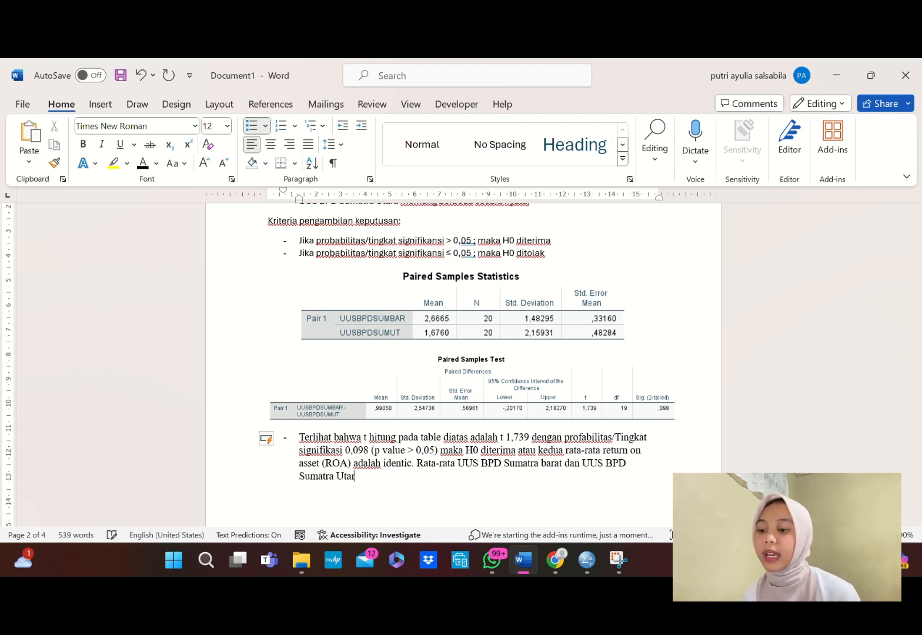
pyautogui.write('a sama secara nyata.')
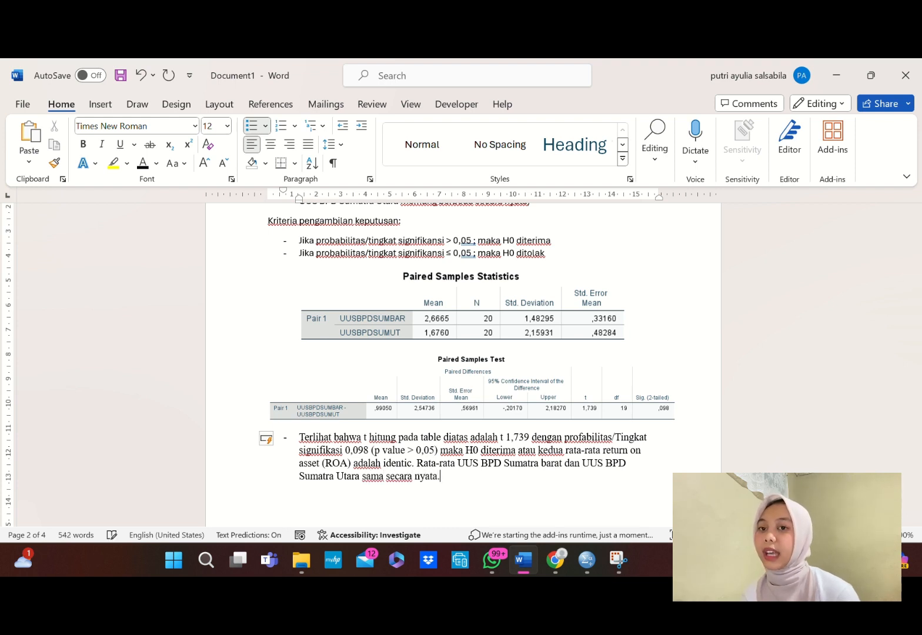
# - Add a second dash bullet beginning "Hal ini dapat disimpulkan dari hasil perbandingan Return on asset (ROA)"
pyautogui.press('Return')
pyautogui.write('Hal in')
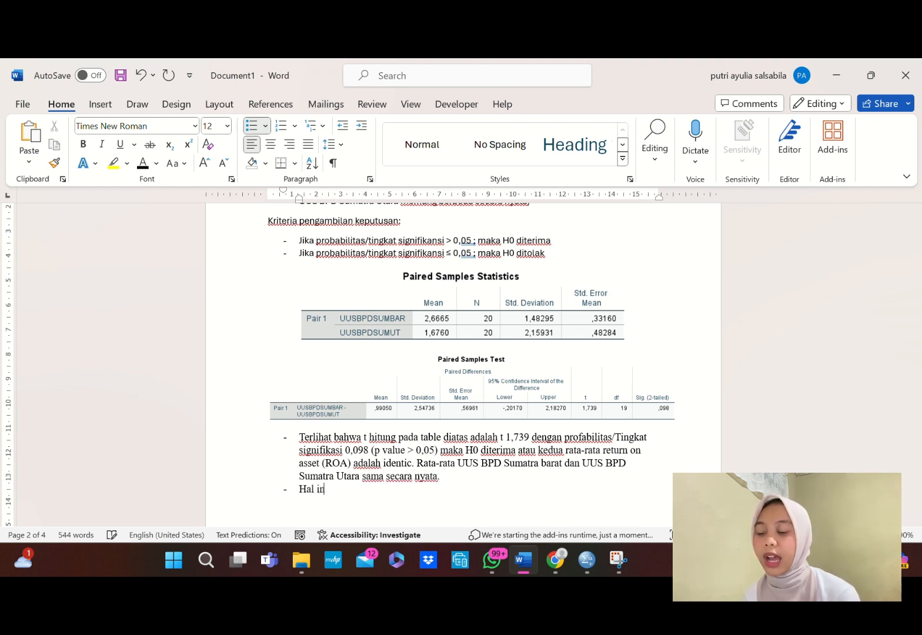
pyautogui.write('i dapat disimpulka')
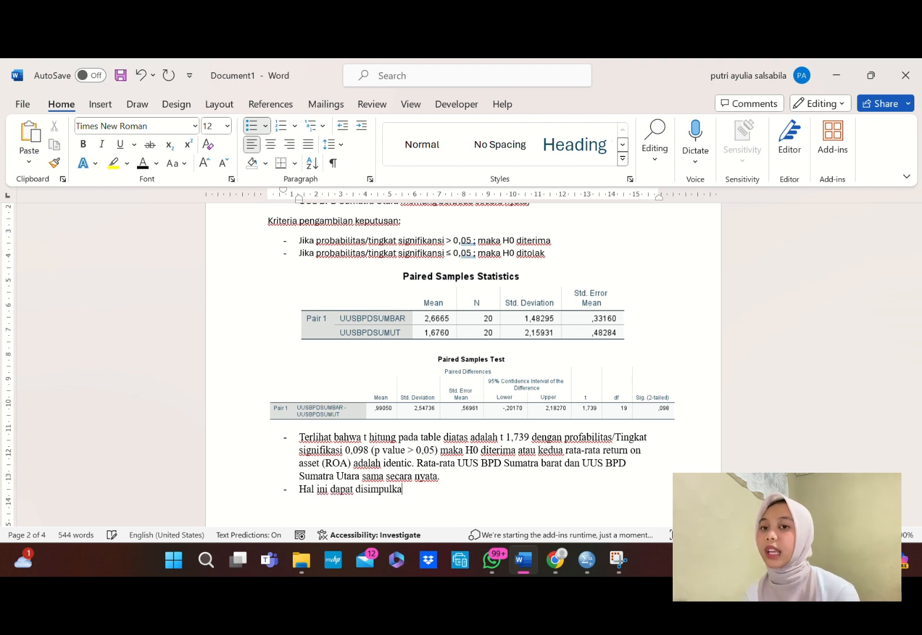
pyautogui.write('n dari hasi')
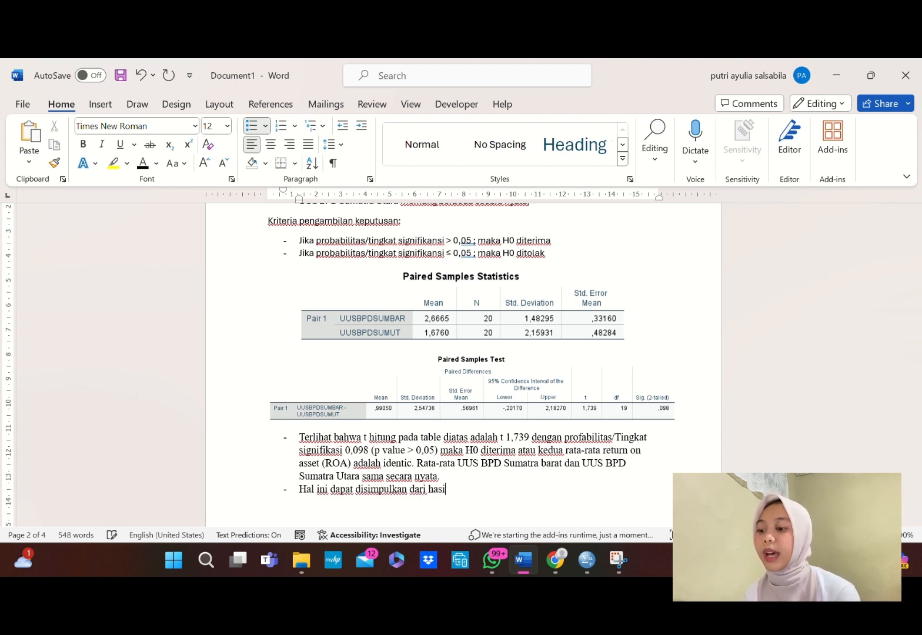
pyautogui.write('l perbandingan ')
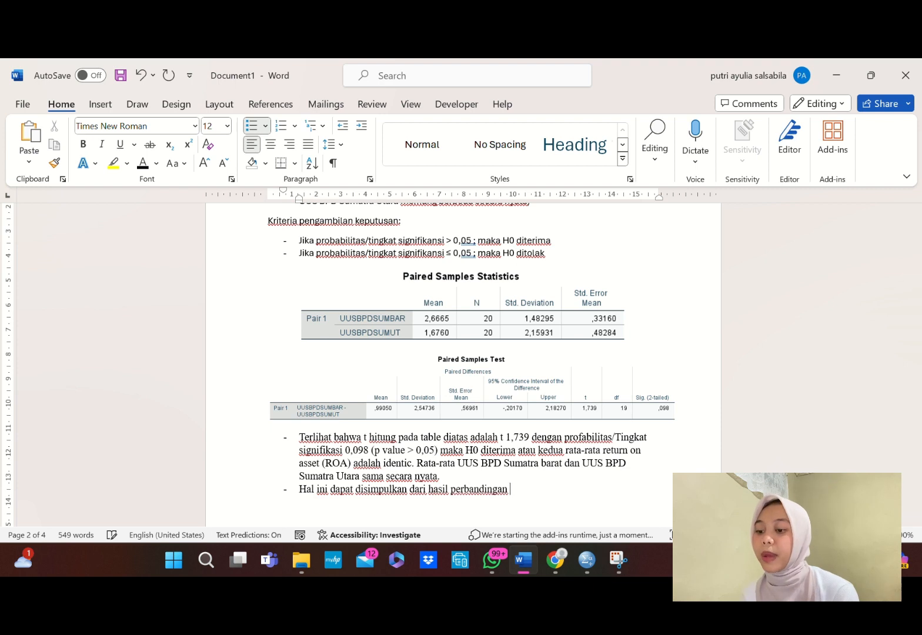
pyautogui.write('Return on ase')
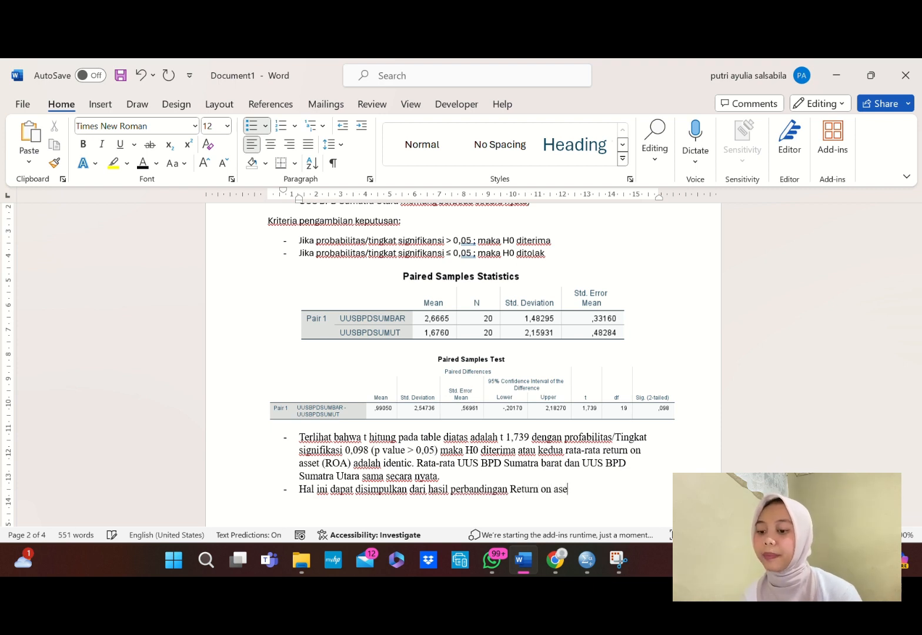
pyautogui.press('BackSpace')
pyautogui.write('set (ROA)')
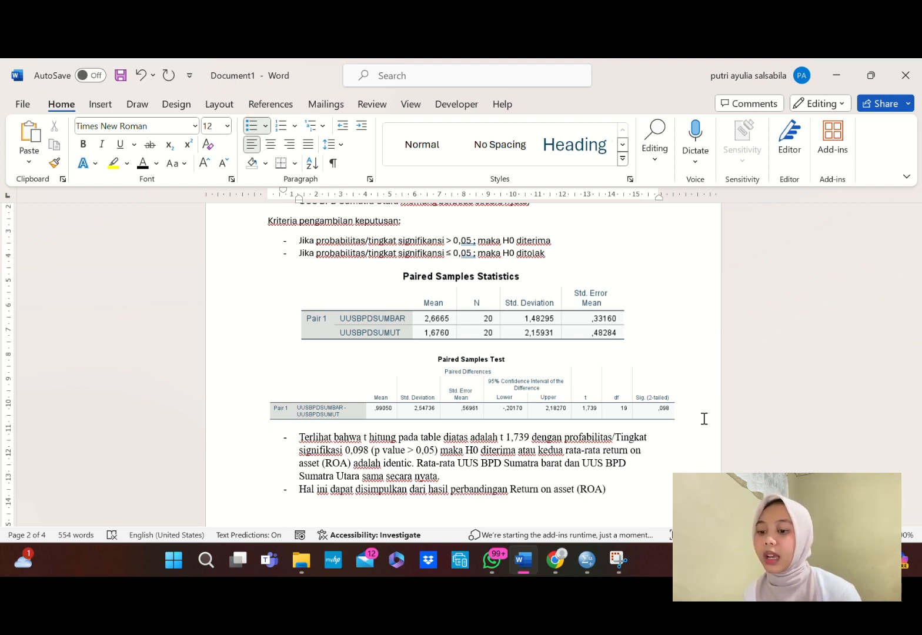
# - Continue the second bullet with the compared banks, "UUS BPD Sumatra barat dan UUS BPD Sumatra Utara"
pyautogui.write(' UUS BPD')
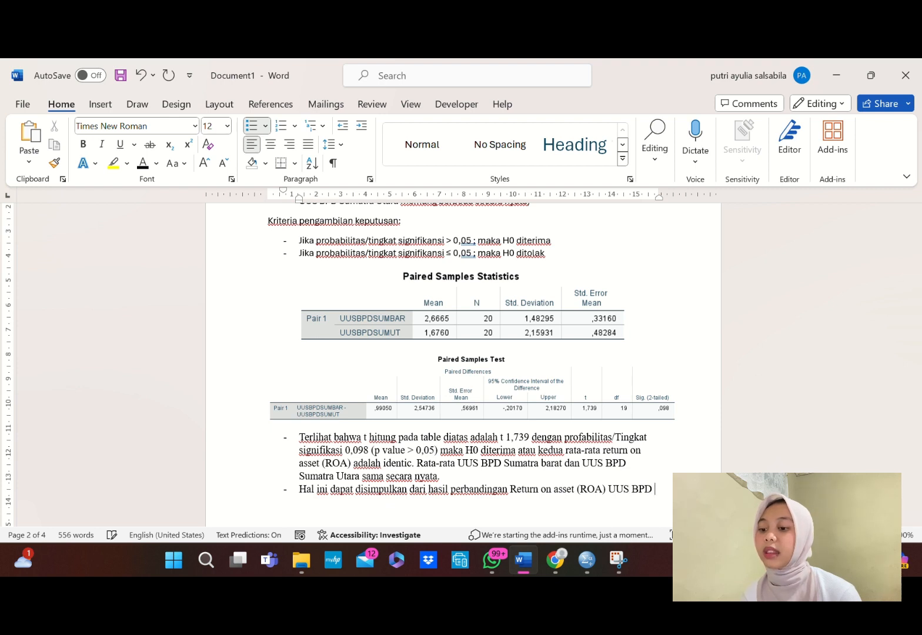
pyautogui.write(' Sumatra barat')
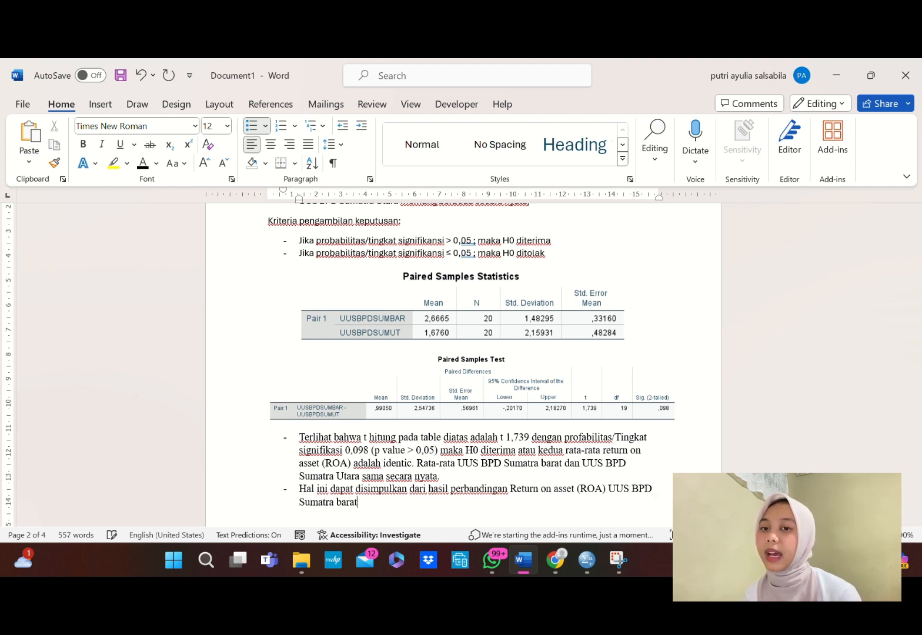
pyautogui.write(' dan UUS B')
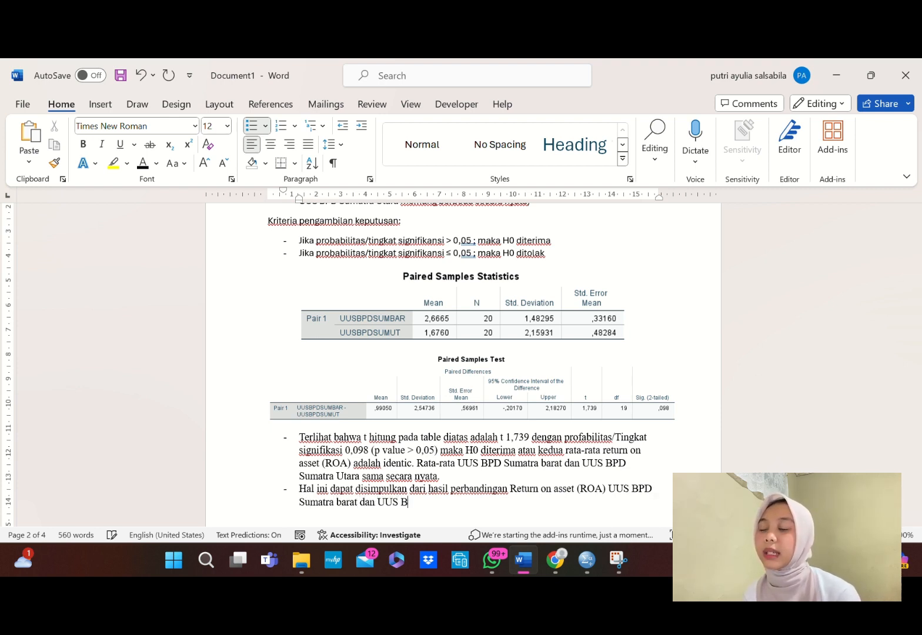
pyautogui.write('PD suma')
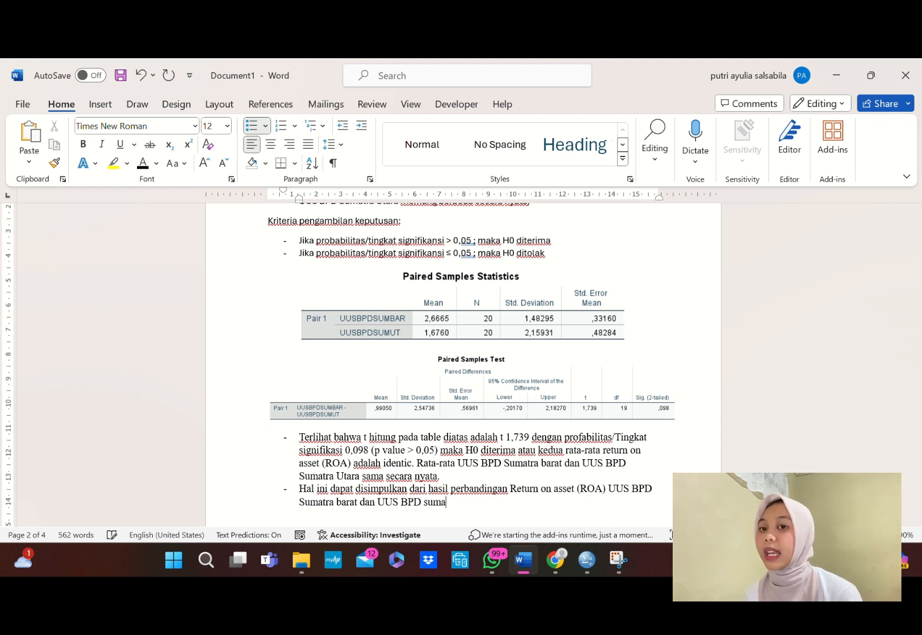
pyautogui.write('tra Utara')
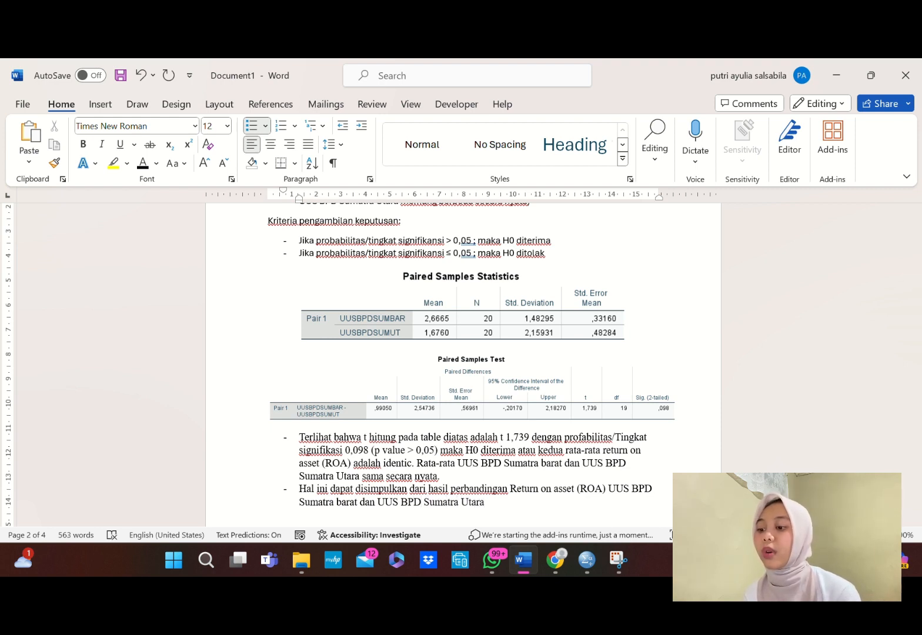
# - Extend the second bullet with the finding "tidak terdapat perbedaan rata-rata rasio keuangan"
pyautogui.write(' tidak ')
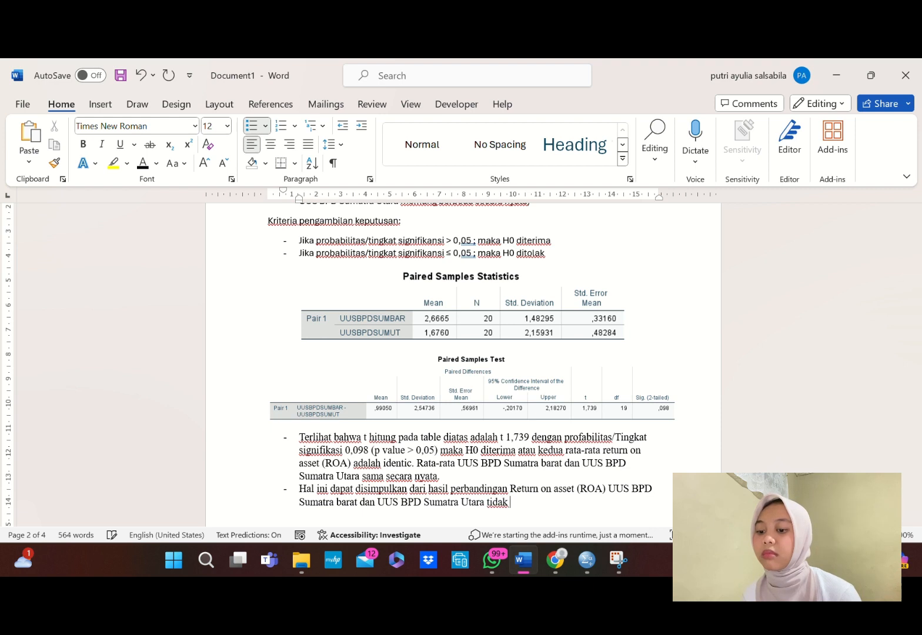
pyautogui.write('terdapat perbe')
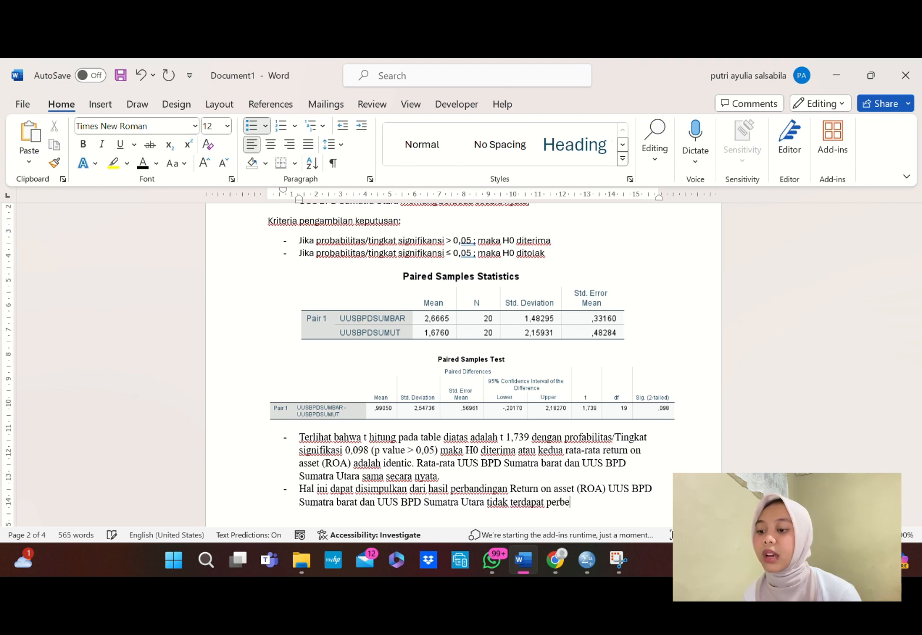
pyautogui.write('daan rata-')
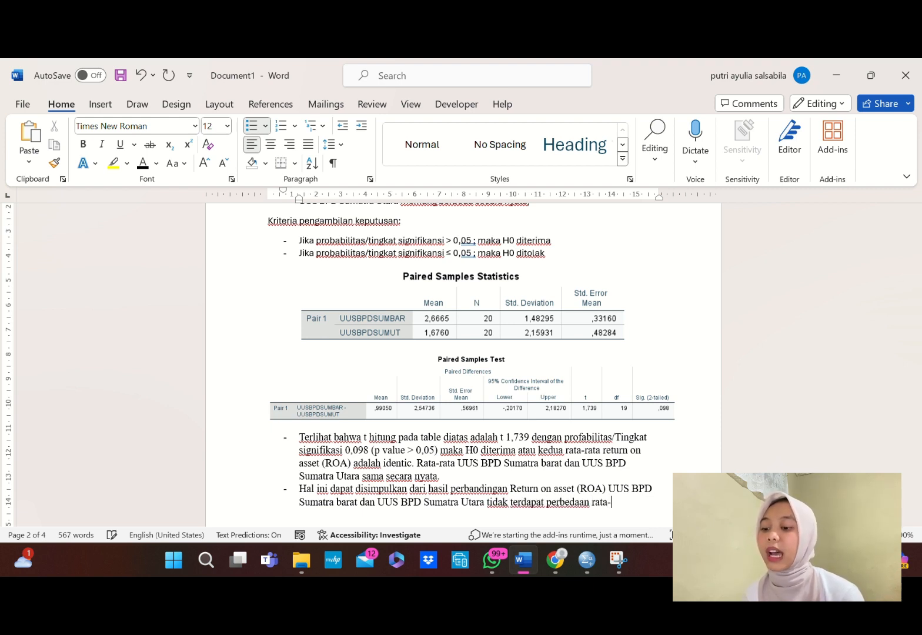
pyautogui.write('rata rasio keuangan')
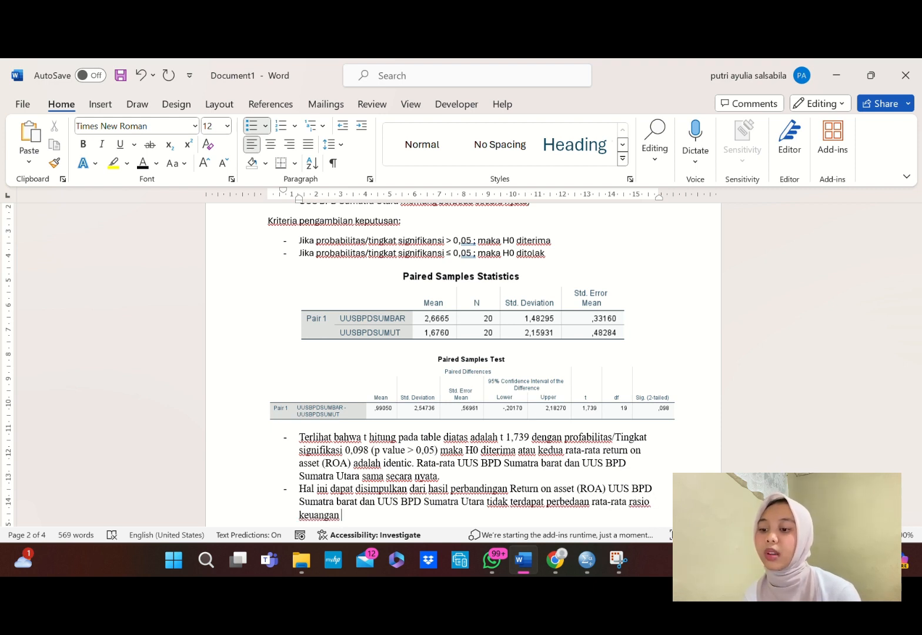
# - Finish the second bullet with "atau dapat dikatakan identic pada periode triwulan tahun 2017-2022."
pyautogui.write(' a')
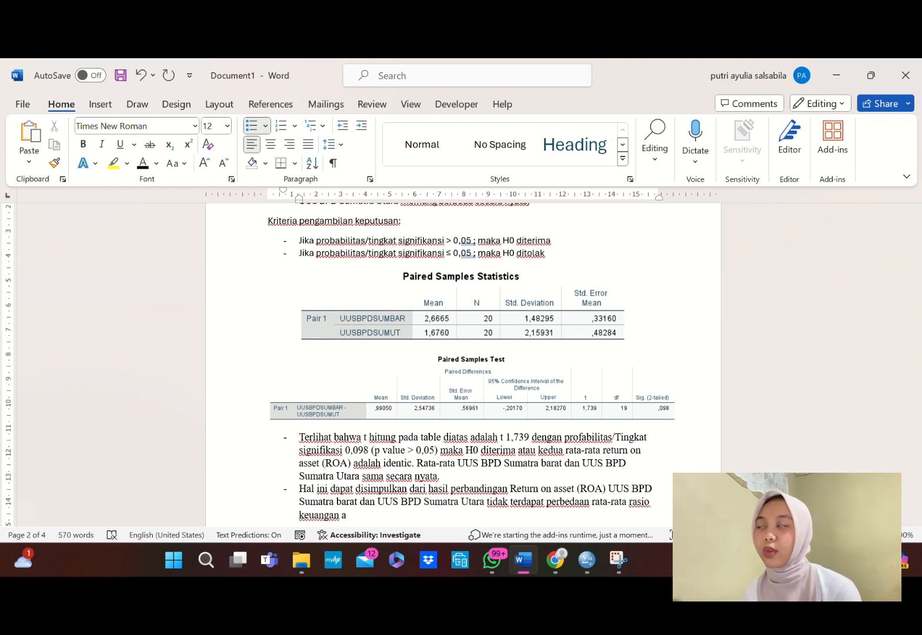
pyautogui.write('tau dapat dikataka')
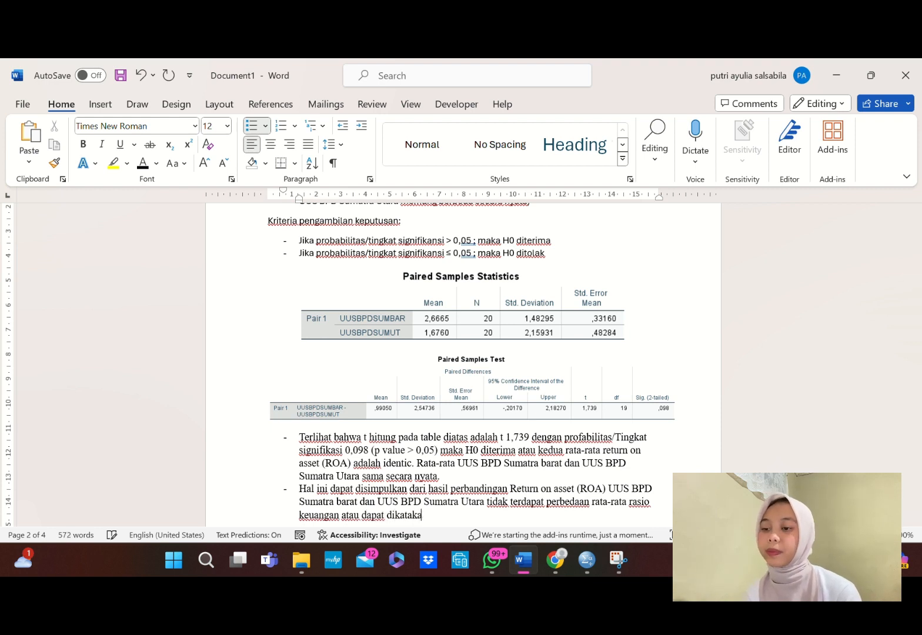
pyautogui.write('n identic pada pe')
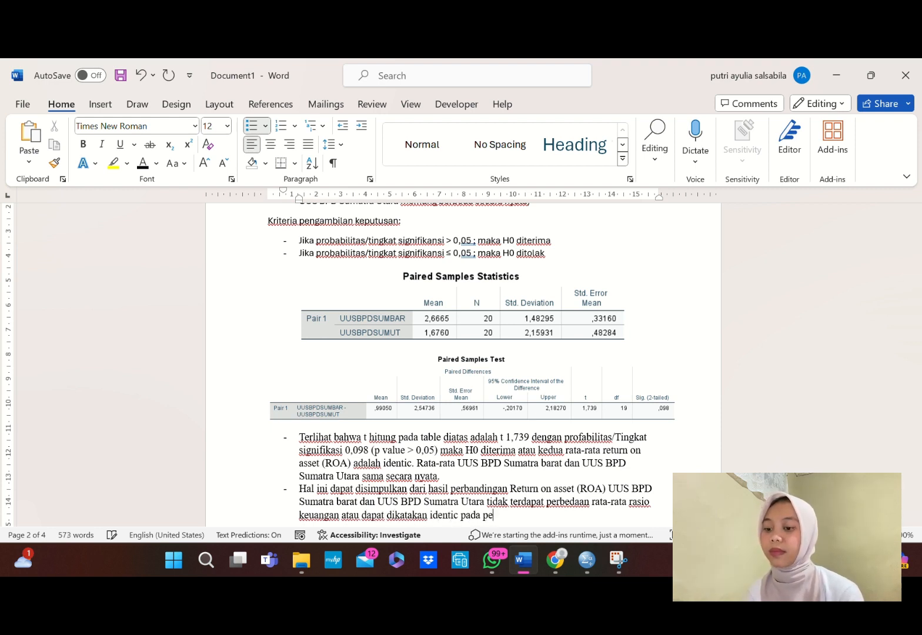
pyautogui.write('riode tri')
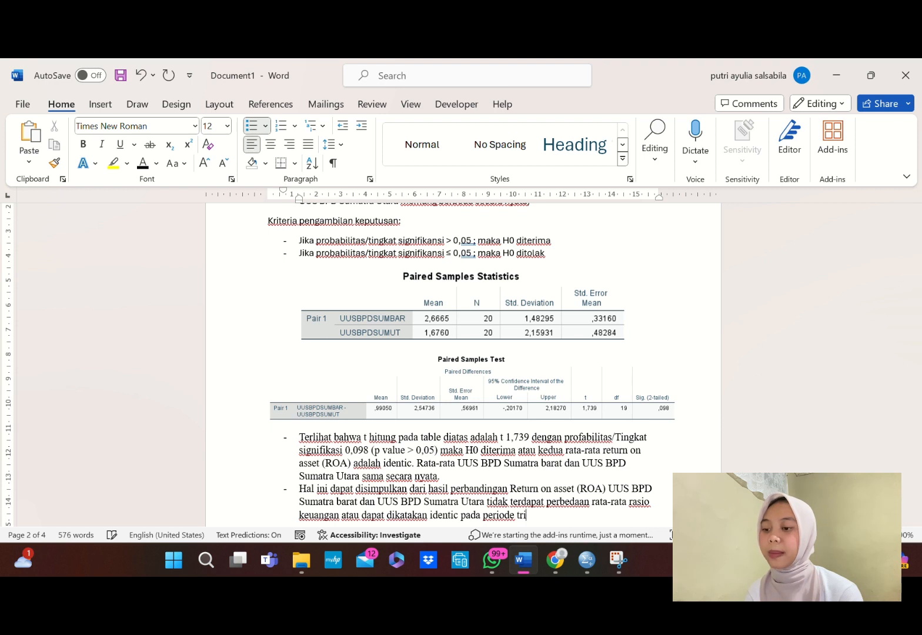
pyautogui.write('wulan tahun')
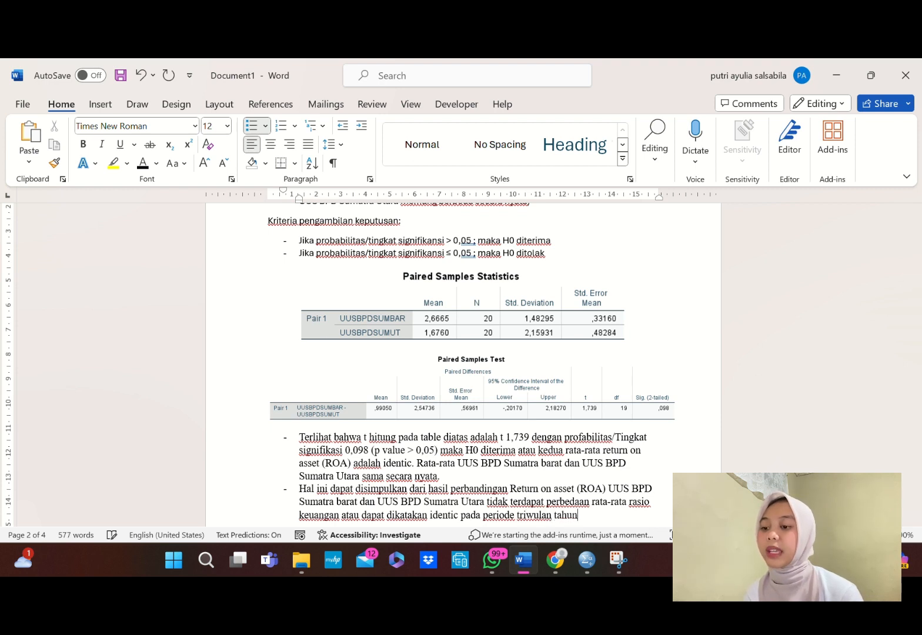
pyautogui.write(' 2017-2')
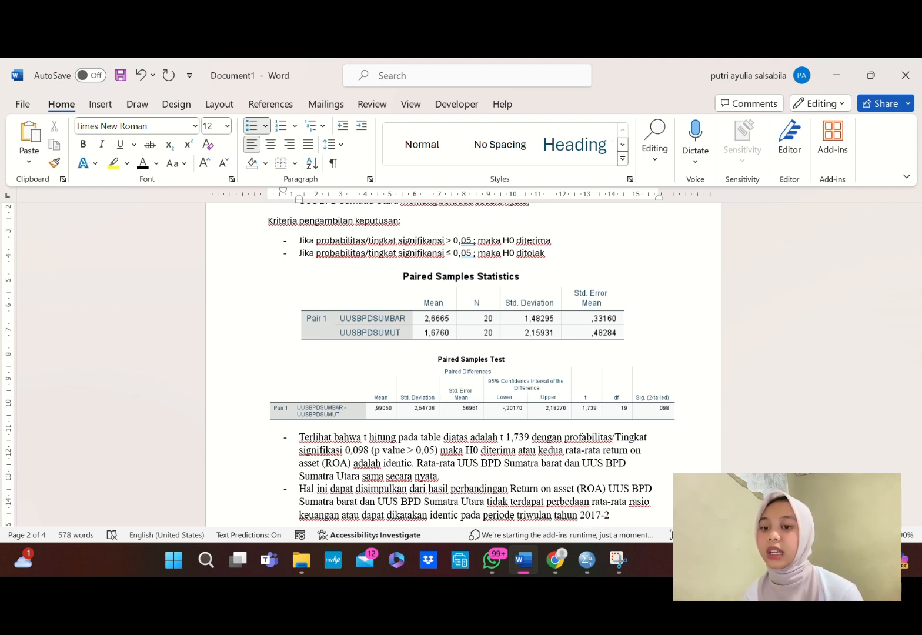
pyautogui.write('022.')
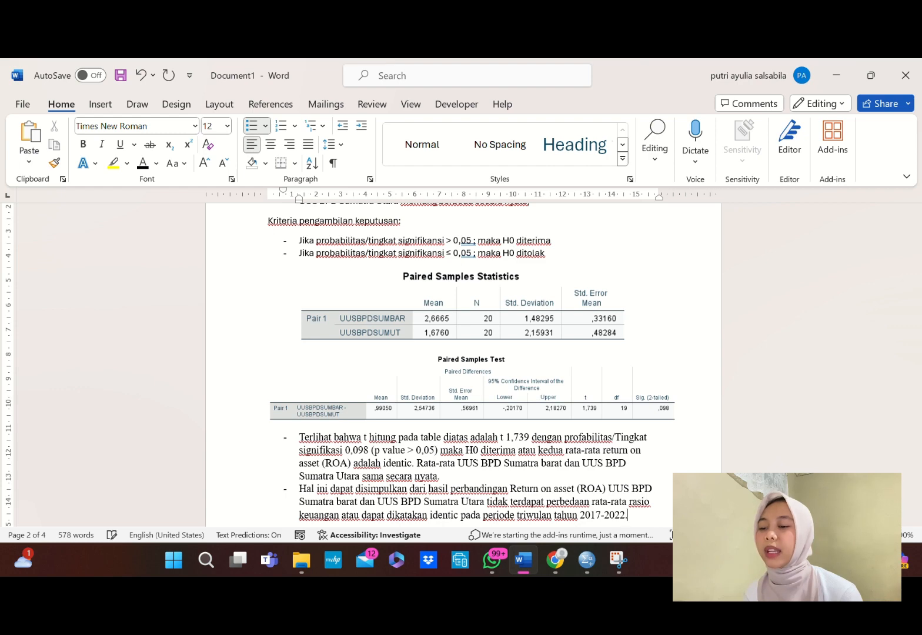
pyautogui.moveTo(915, 321); pyautogui.dragTo(905, 154)
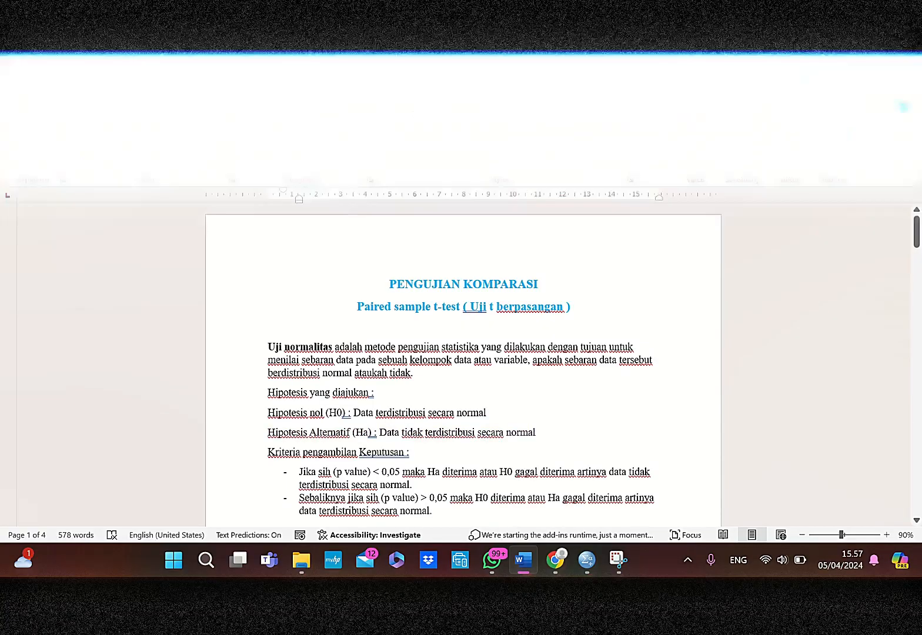